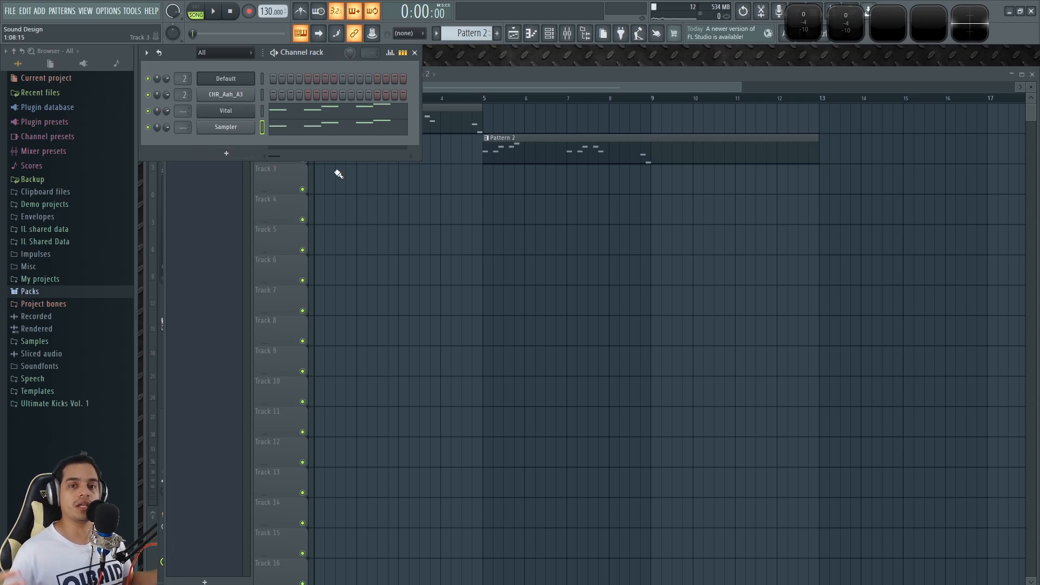
Select Pattern 1 and audition its Default channel with a few notes
left_click(473, 74)
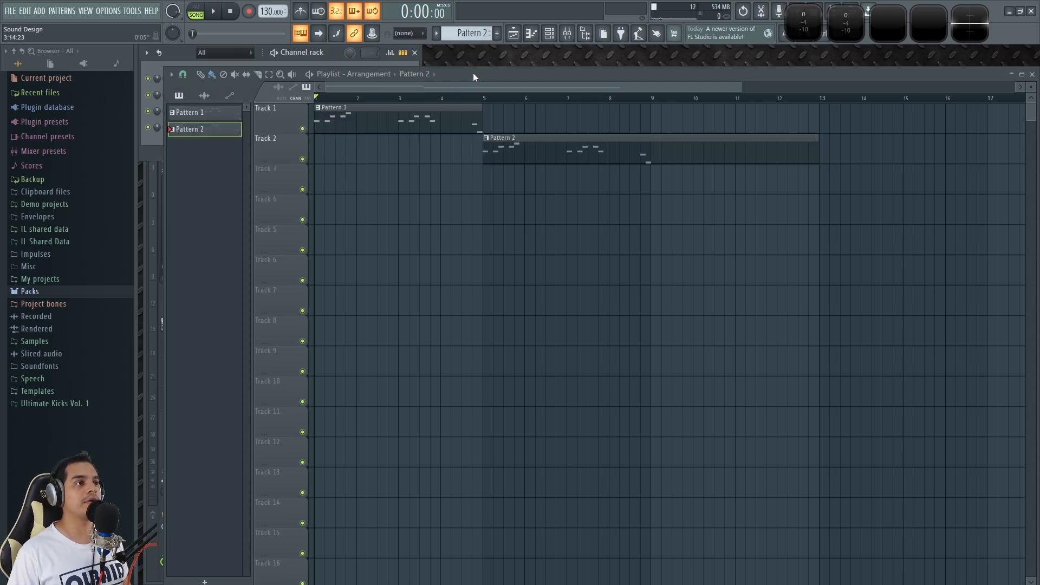
left_click(410, 108)
left_click(333, 52)
left_click(261, 77)
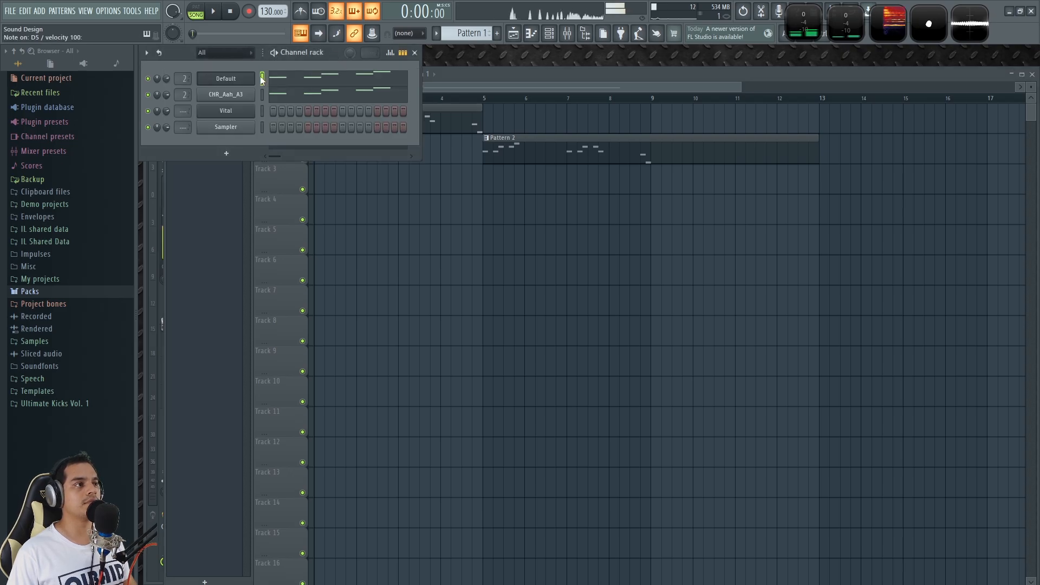
key("x")
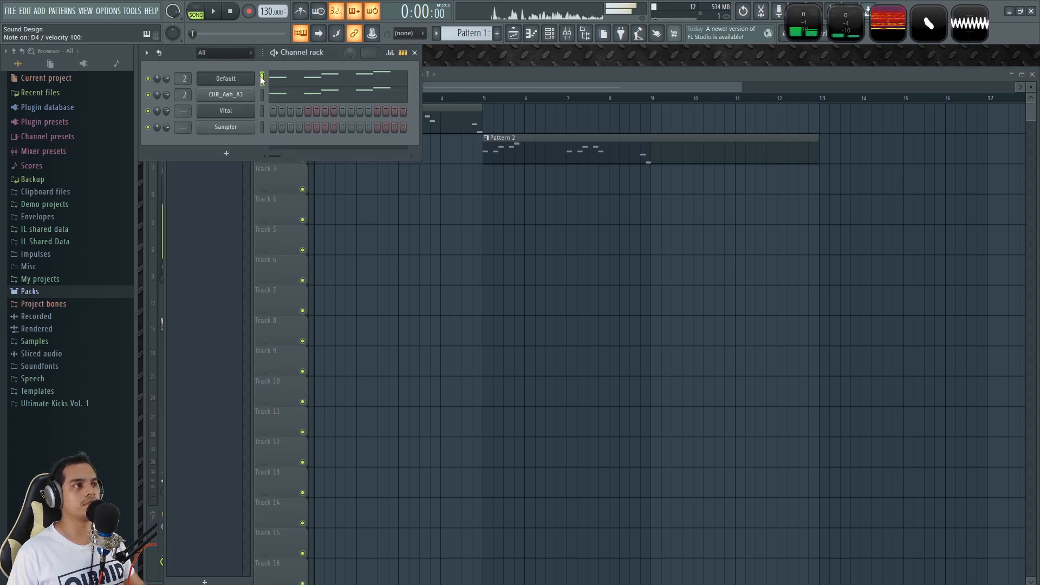
Select the Vital channel and play several notes to audition its sound
left_click(262, 112)
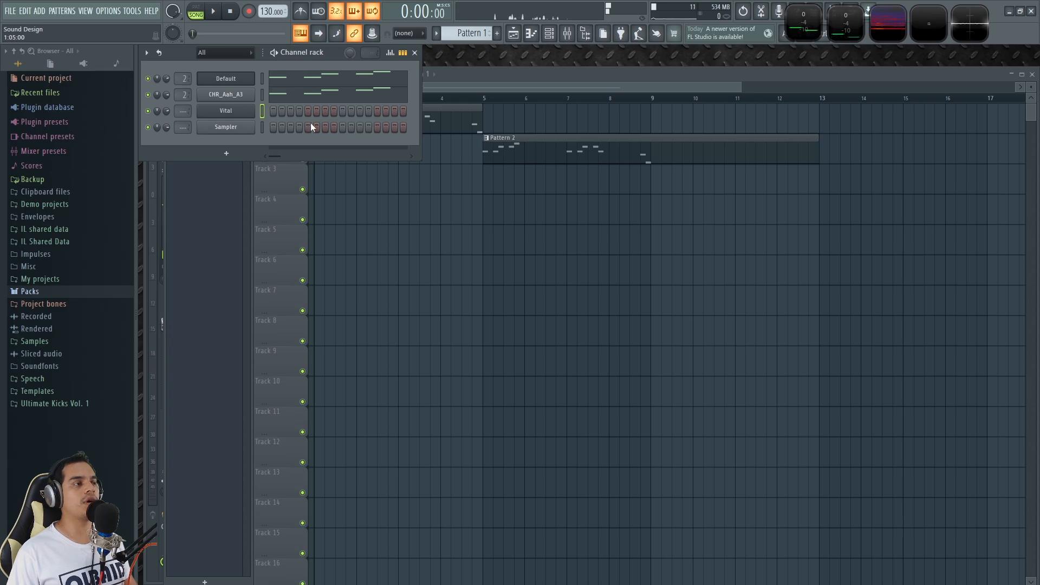
key("e")
key("u")
key("y")
key("u")
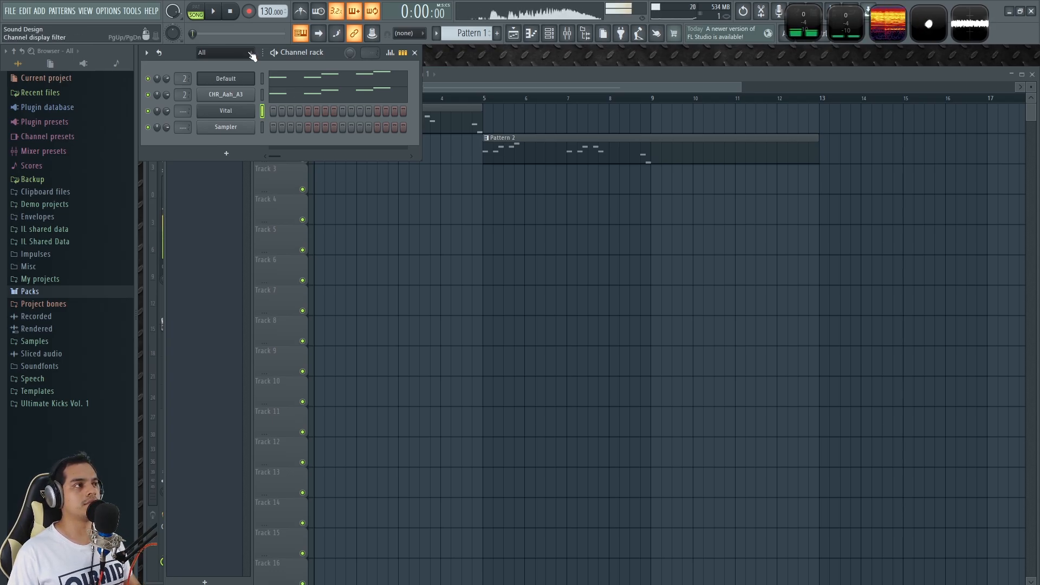
Play the arrangement through Pattern 1 and Pattern 2 and stop playback
left_click(391, 194)
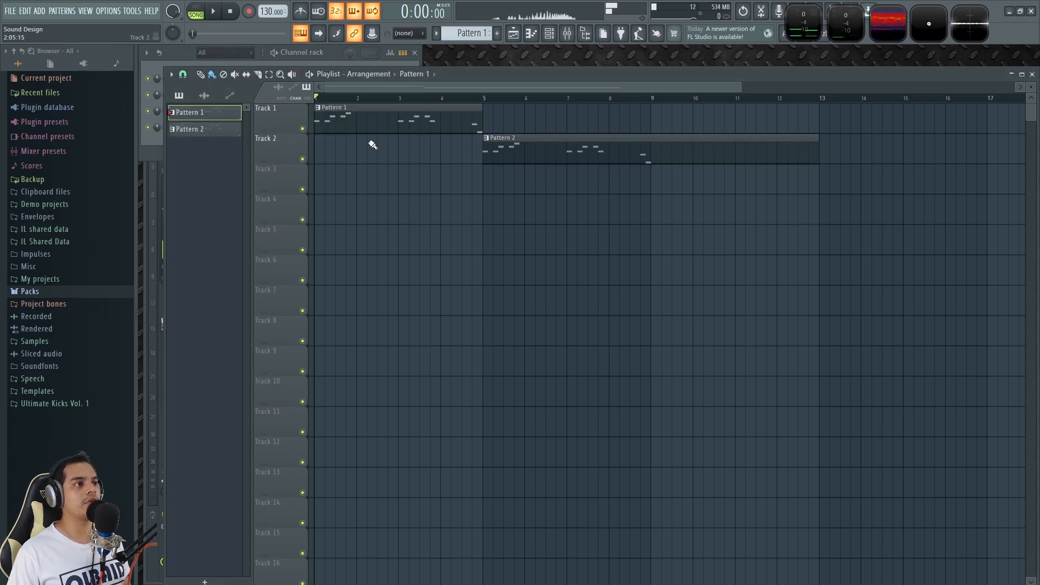
key("space")
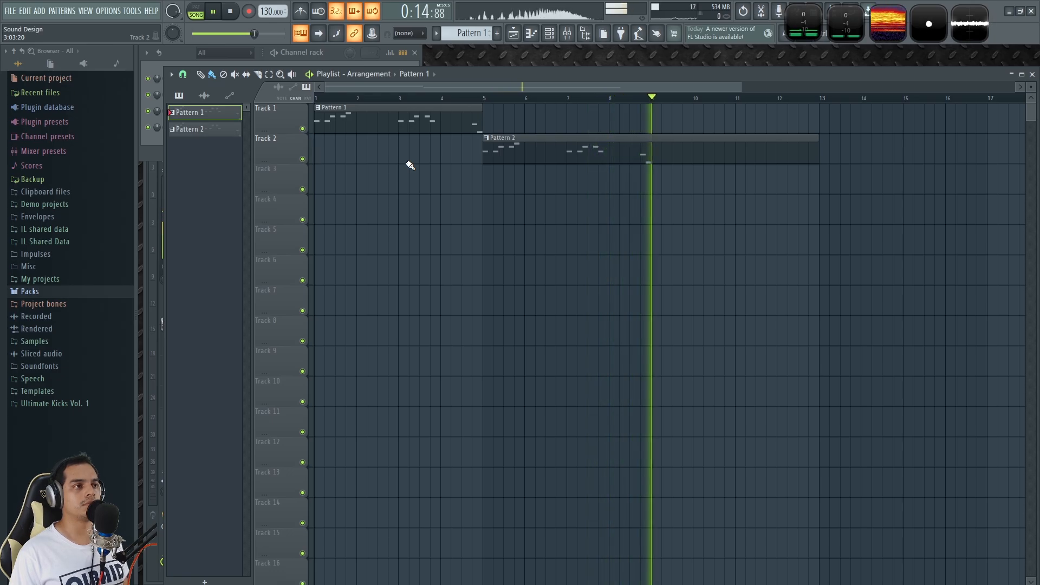
left_click(230, 11)
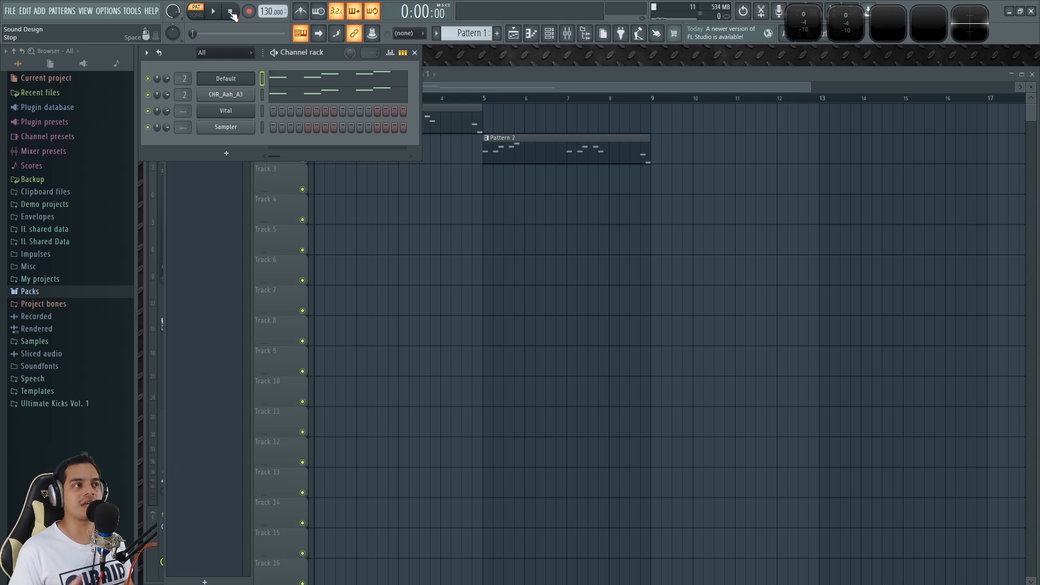
Open the Default channel's Sytrus synth, enlarge its window and place it over the playlist
left_click(225, 79)
left_click_drag(425, 211, 391, 122)
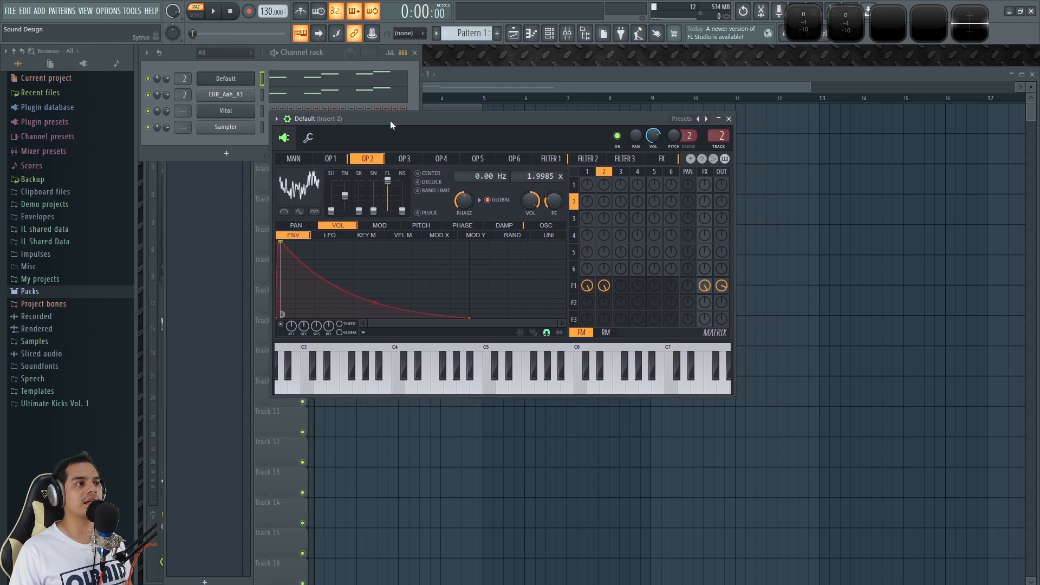
left_click_drag(731, 397, 860, 502)
left_click_drag(526, 121, 520, 102)
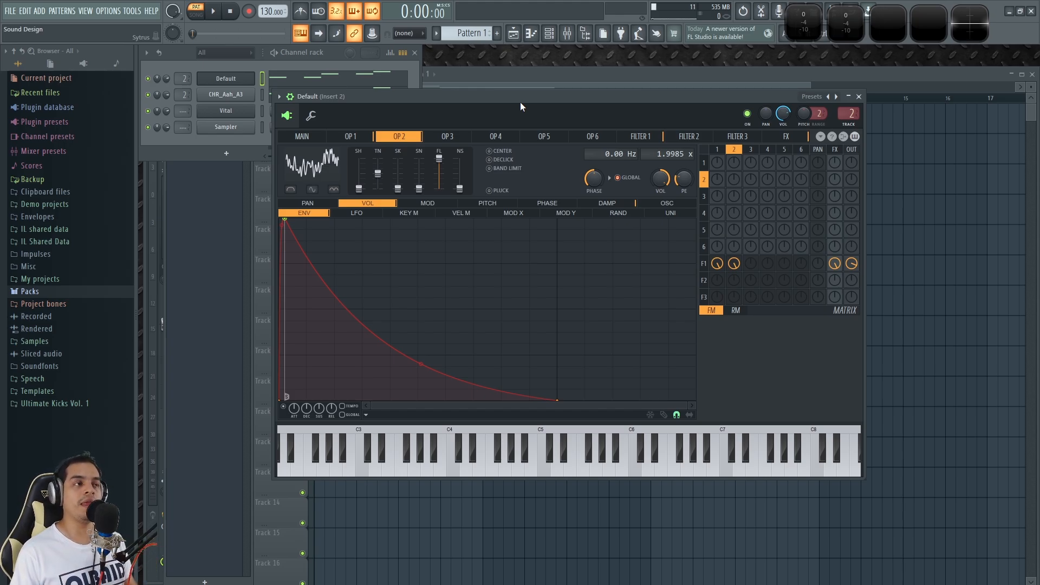
Examine operator 1's oscillator waveform and its harmonics from the first one onward
left_click(354, 138)
left_click(321, 139)
left_click(350, 140)
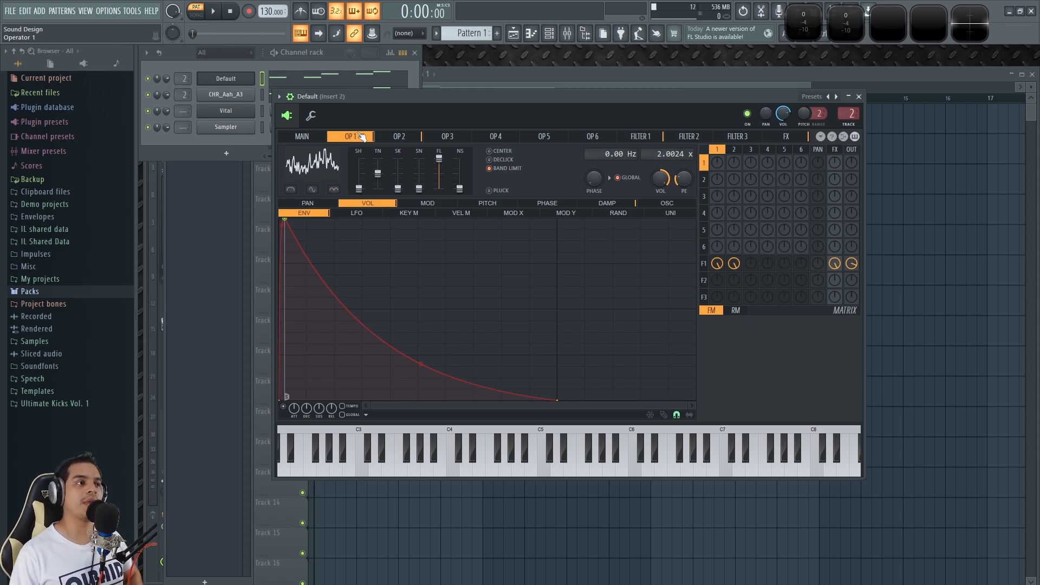
left_click_drag(399, 97, 393, 103)
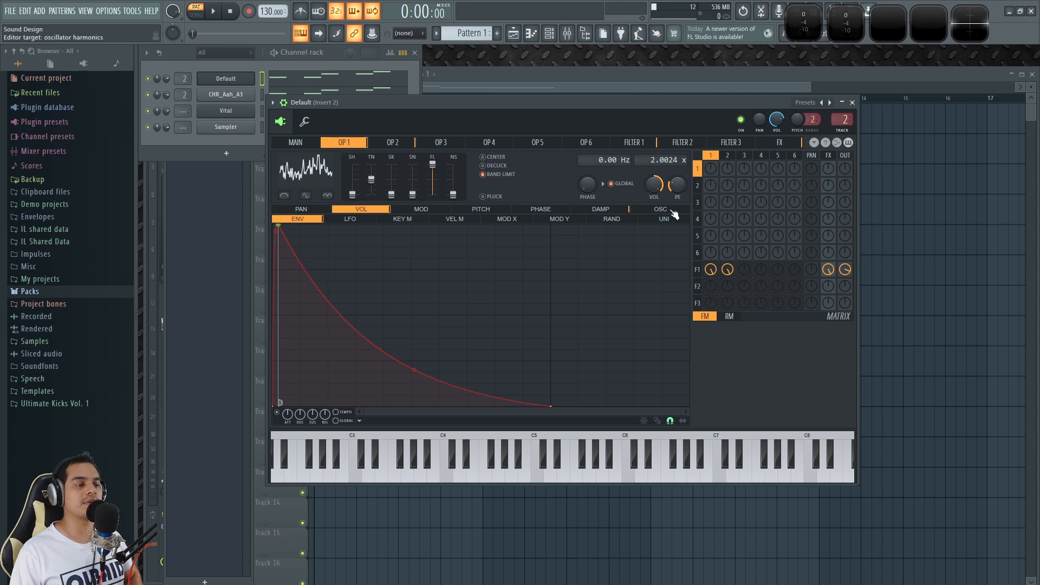
left_click(672, 210)
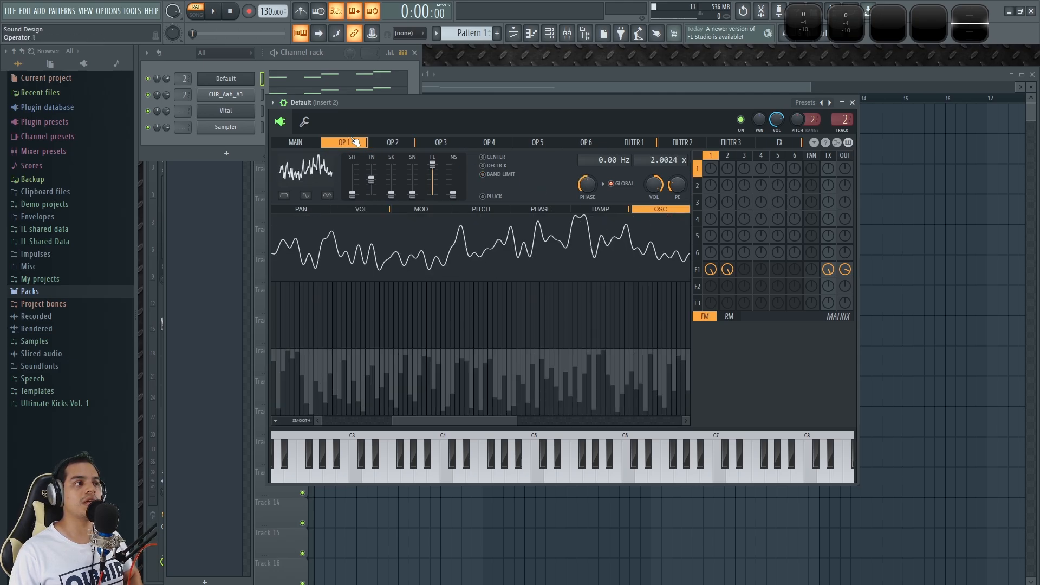
left_click_drag(411, 422, 318, 423)
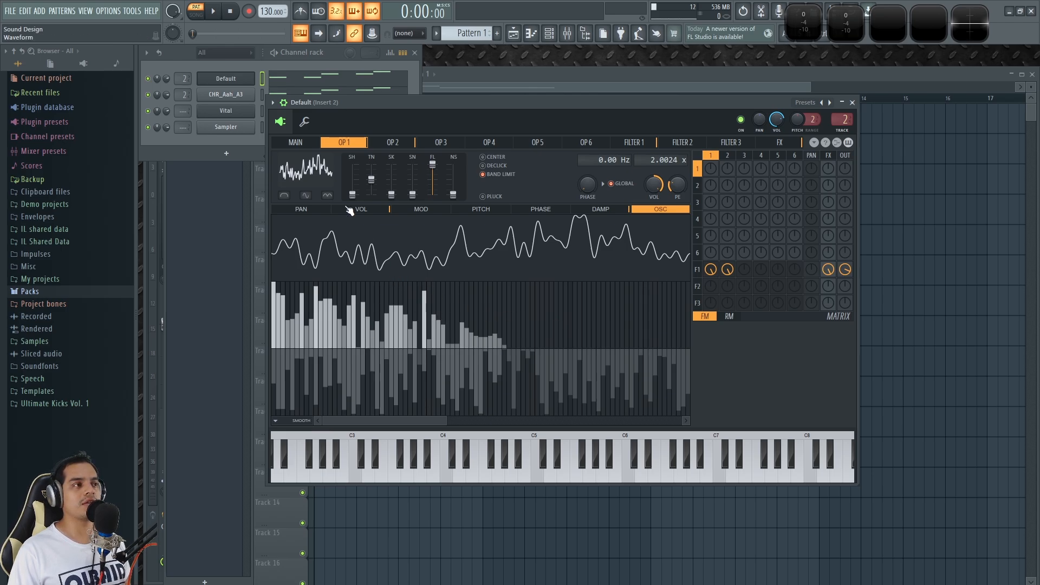
Enlarge the synth window further and display operator 3
left_click_drag(431, 104, 425, 88)
left_click_drag(851, 467, 914, 564)
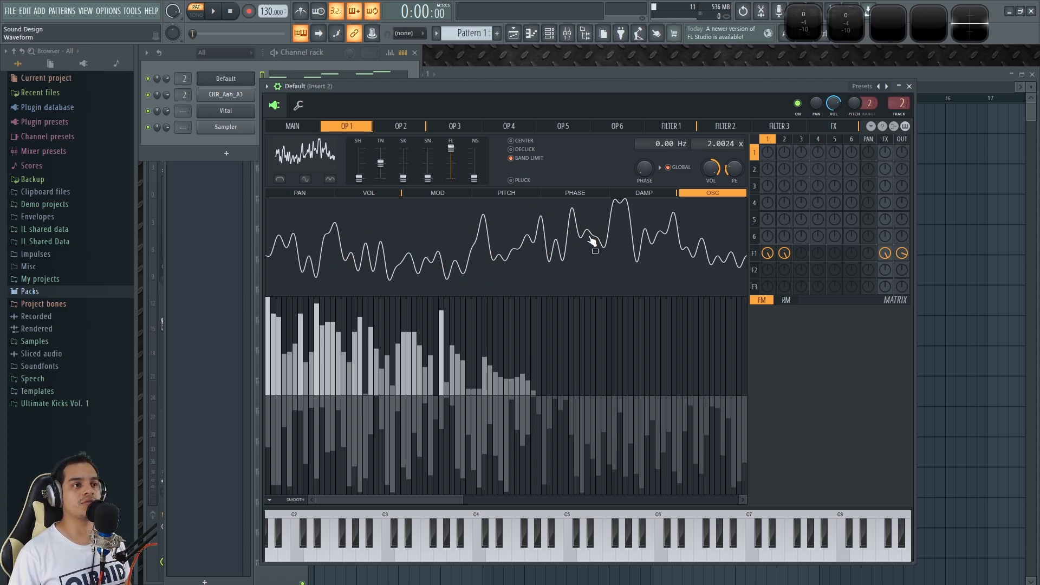
left_click(455, 126)
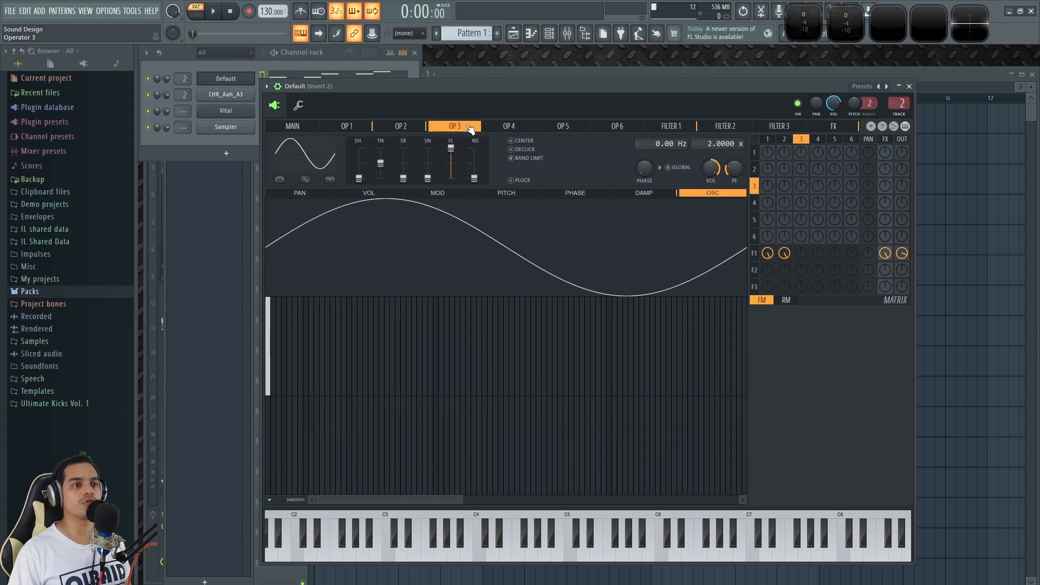
In the matrix, mute filter 1's FX and OUT sends and turn up operator 3's OUT; assign the synth to the Master track
right_click(905, 255)
right_click(887, 257)
left_click_drag(573, 87, 572, 86)
left_click_drag(898, 102, 898, 114)
left_click(304, 124)
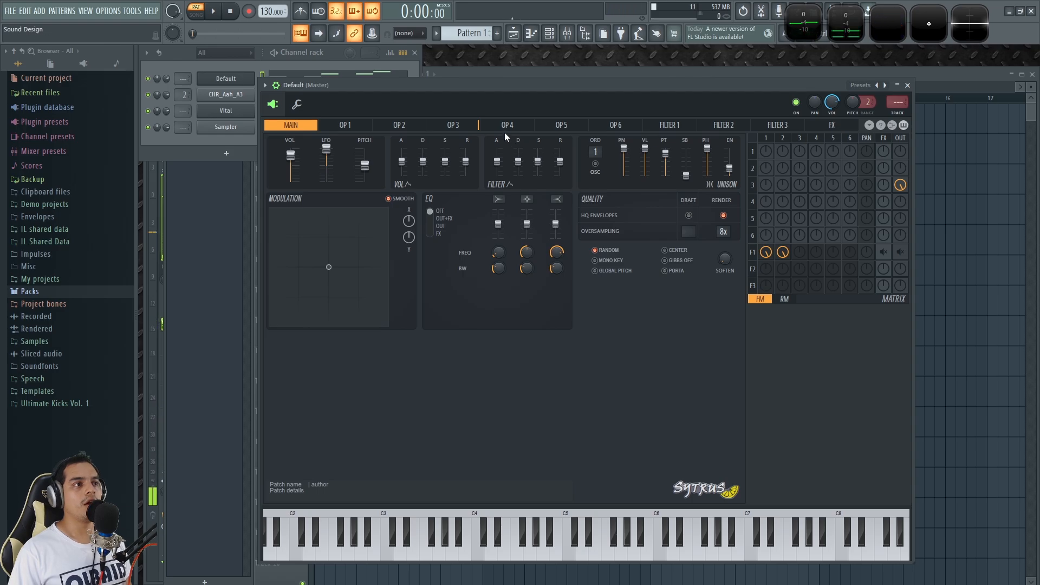
Reshape operator 3's volume envelope with a straight attack and a higher, slightly earlier sustain point
left_click(467, 128)
left_click(367, 191)
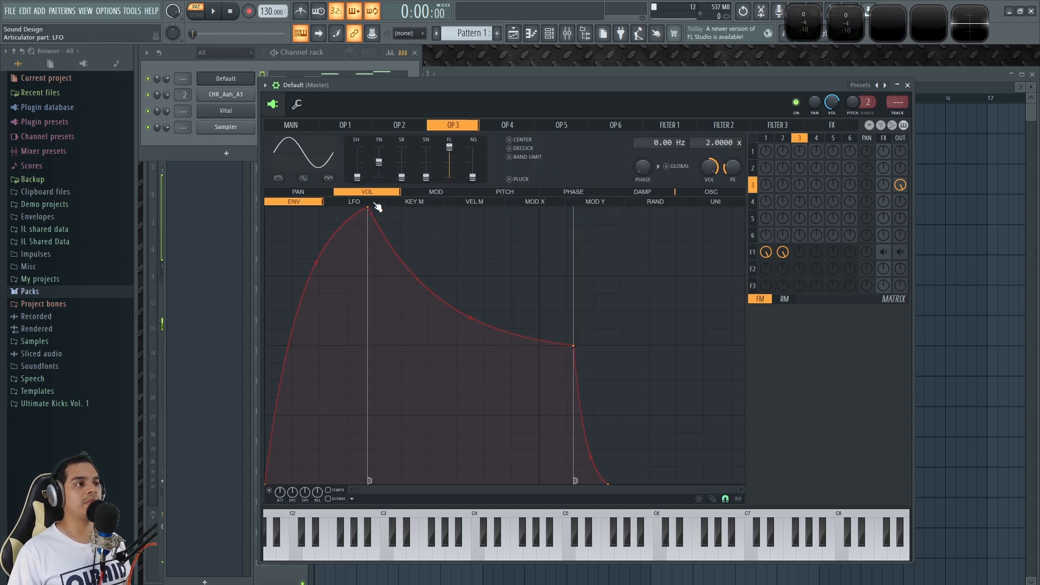
right_click(317, 261)
left_click_drag(575, 345, 539, 241)
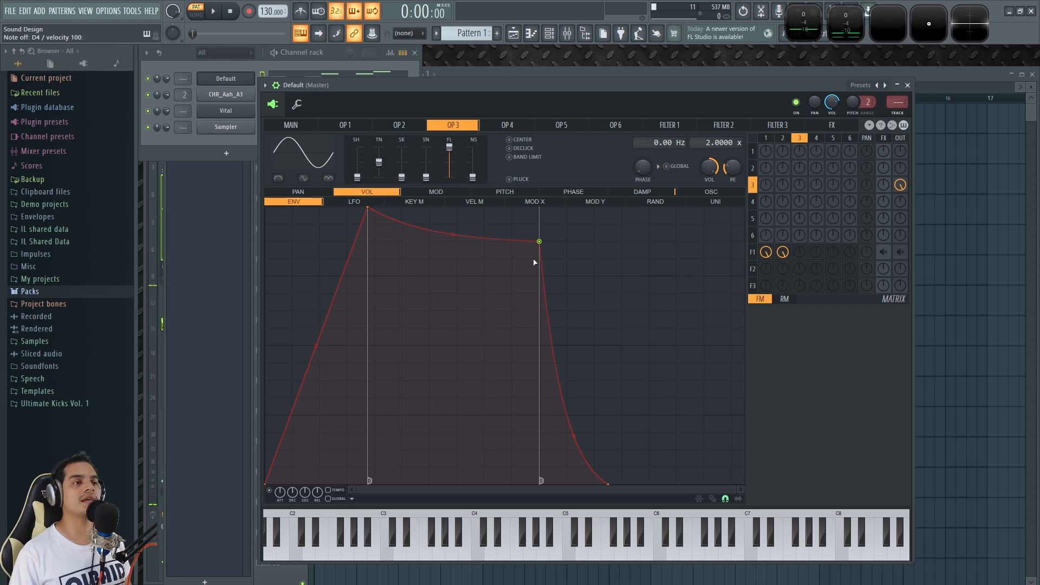
Display operator 3's oscillator harmonics with wider bars, starting at the first harmonic
left_click(705, 192)
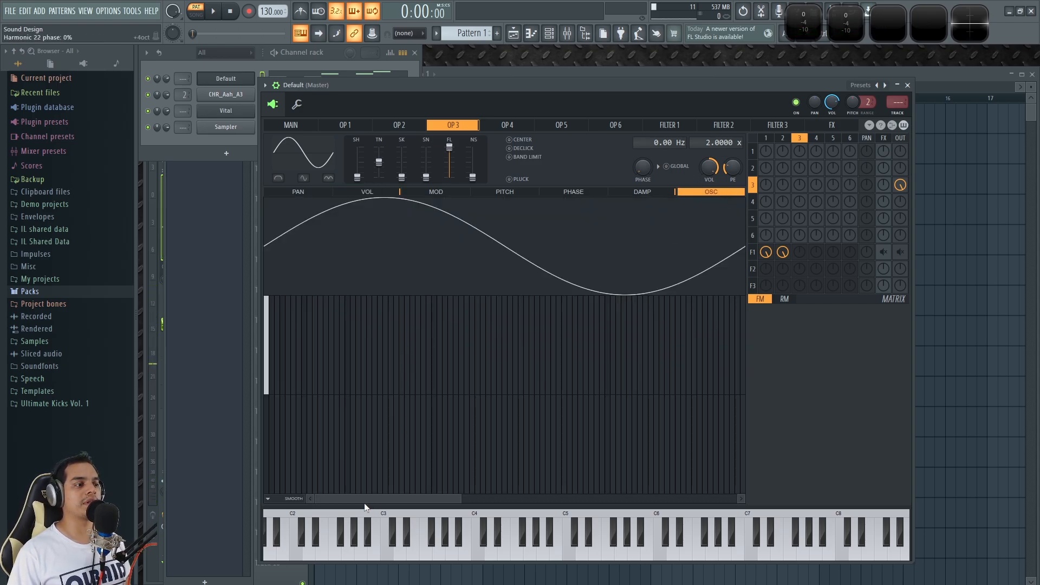
scroll(310, 374, "up", 5)
left_click_drag(360, 496, 262, 498)
scroll(487, 439, "down", 1)
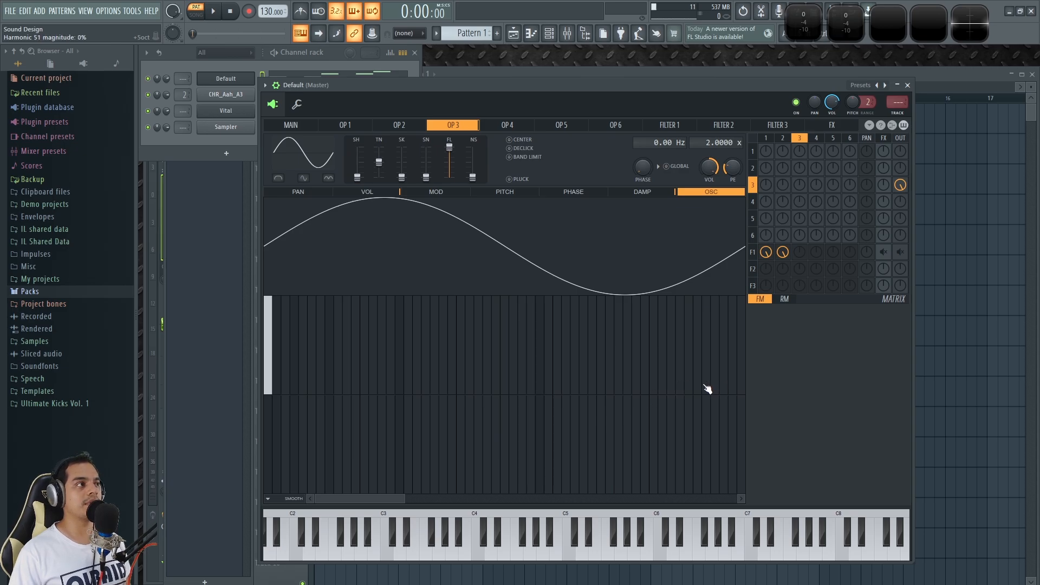
Try raising operator 3's harmonic 51 to about 90% plus two lower harmonics, and clear them again
mouse_move(704, 389)
left_mouse_down()
mouse_move(707, 310)
mouse_move(708, 368)
left_mouse_up()
left_click_drag(711, 330, 708, 309)
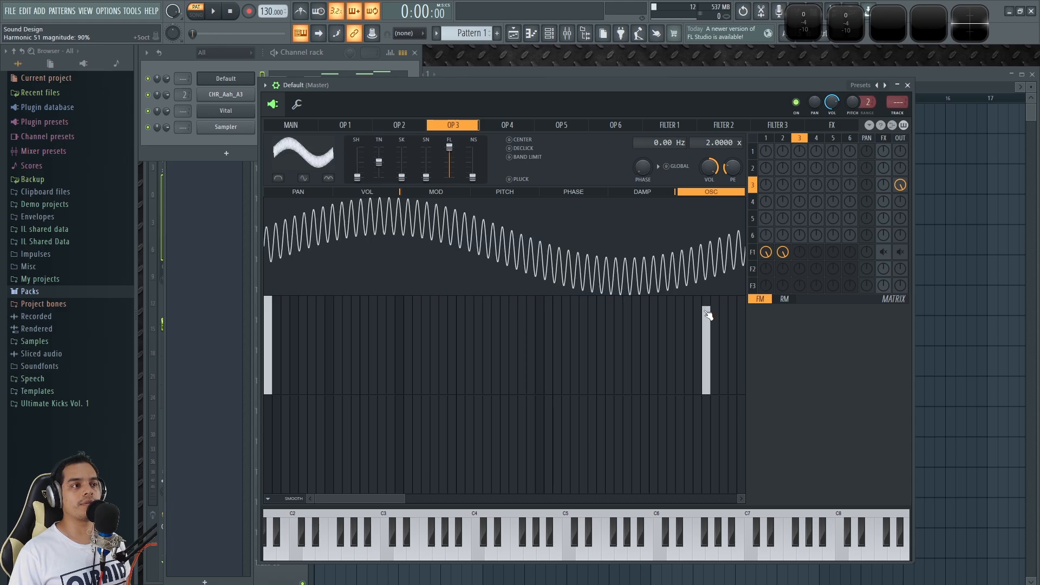
left_click(399, 318)
left_click(496, 318)
mouse_move(722, 379)
left_mouse_down()
mouse_move(532, 434)
mouse_move(754, 440)
left_mouse_up()
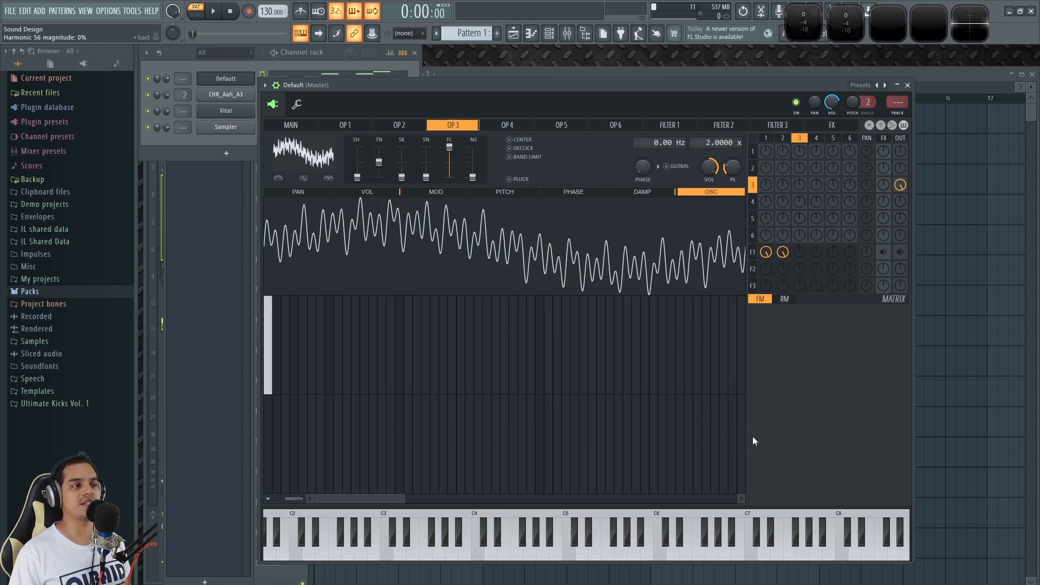
Try raising single harmonics spread across operator 3's spectrum and lower each one back to zero
left_click(339, 318)
left_click_drag(346, 385, 339, 400)
left_click(419, 328)
left_click_drag(421, 363, 421, 432)
left_click(543, 342)
left_click_drag(540, 359, 548, 432)
left_click(700, 363)
left_click_drag(700, 379, 700, 441)
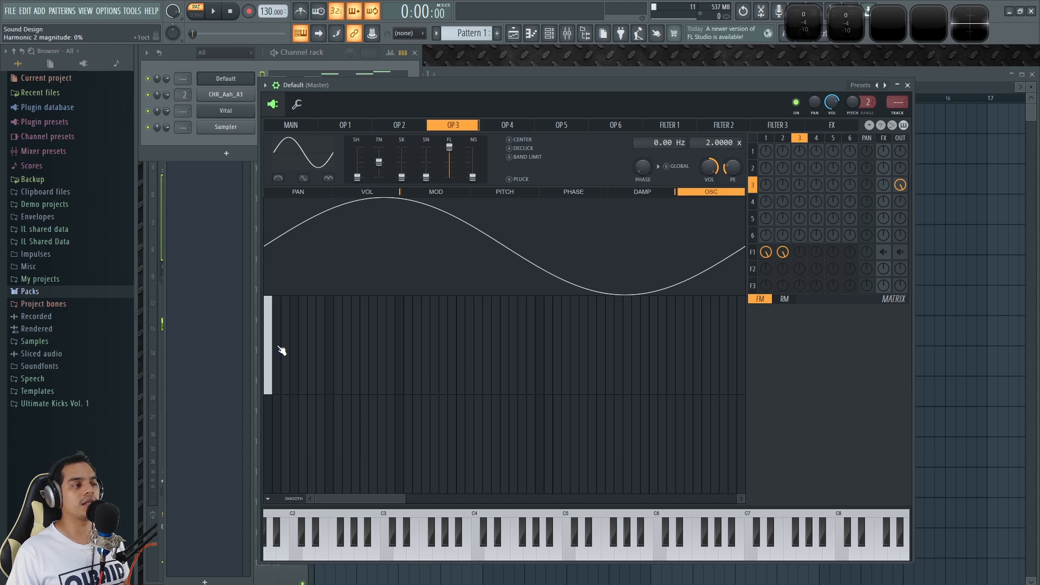
Paint operator 3's harmonics as an uneven falling series with several taller individual peaks
mouse_move(281, 358)
left_mouse_down()
mouse_move(293, 339)
mouse_move(339, 339)
mouse_move(334, 381)
mouse_move(333, 337)
mouse_move(292, 347)
mouse_move(304, 333)
mouse_move(328, 345)
left_mouse_up()
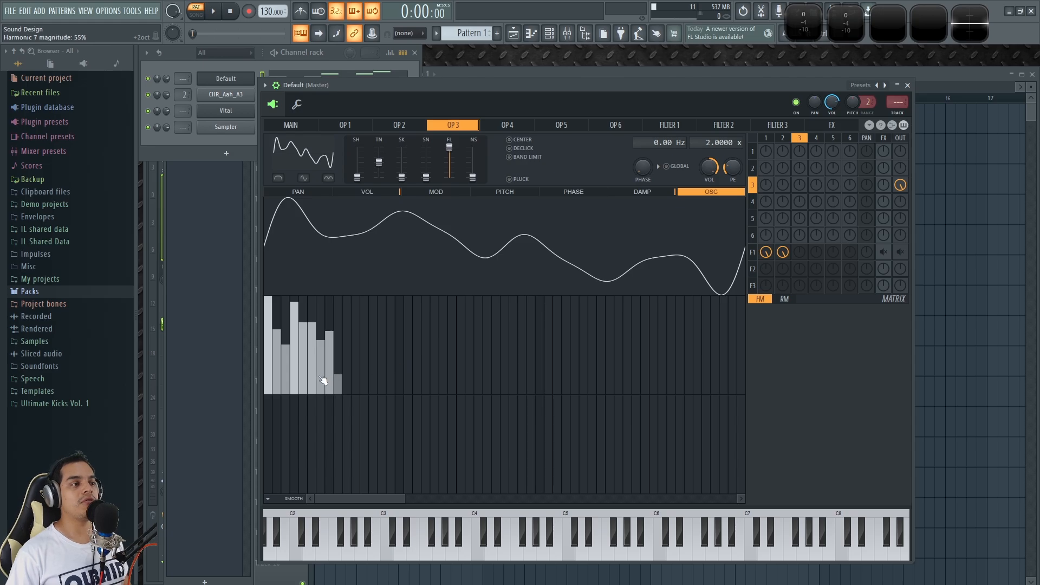
mouse_move(340, 376)
left_mouse_down()
mouse_move(421, 360)
mouse_move(539, 394)
mouse_move(606, 366)
mouse_move(658, 401)
left_mouse_up()
left_click(382, 321)
left_click(496, 320)
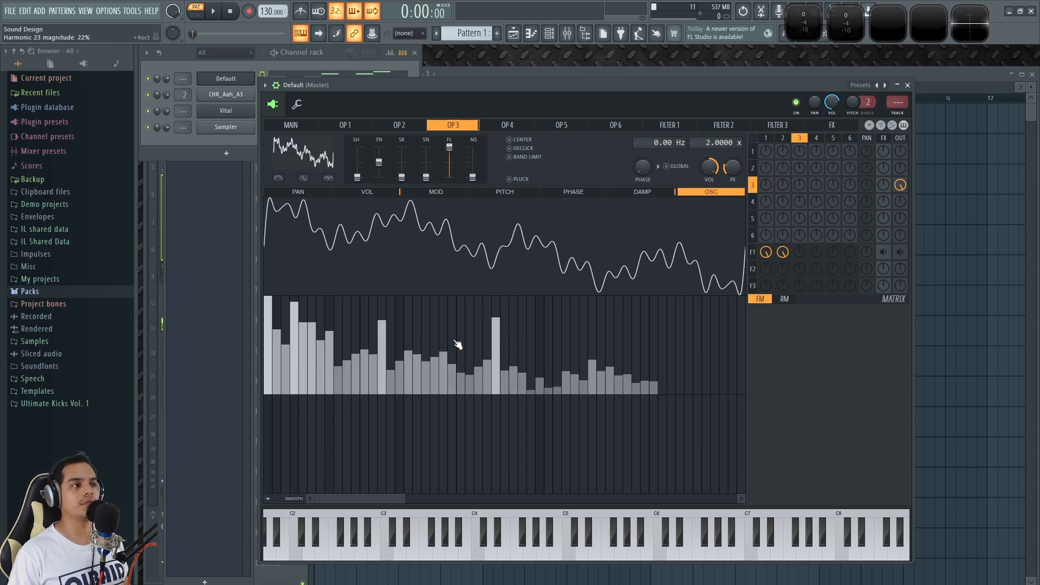
left_click(566, 333)
left_click(436, 342)
left_click(627, 354)
mouse_move(637, 347)
left_mouse_down()
mouse_move(638, 325)
mouse_move(634, 357)
left_mouse_up()
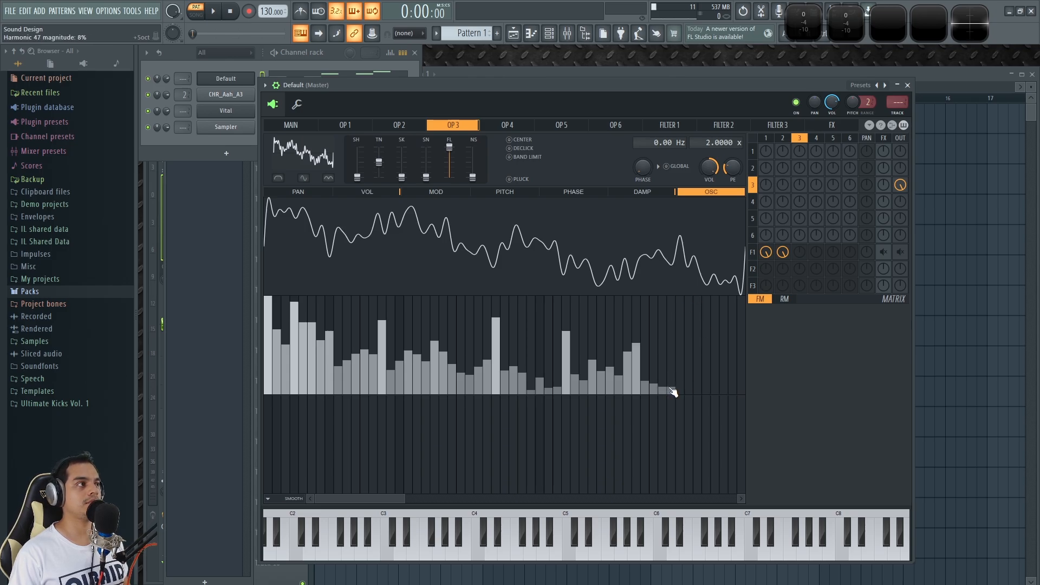
left_click(532, 349)
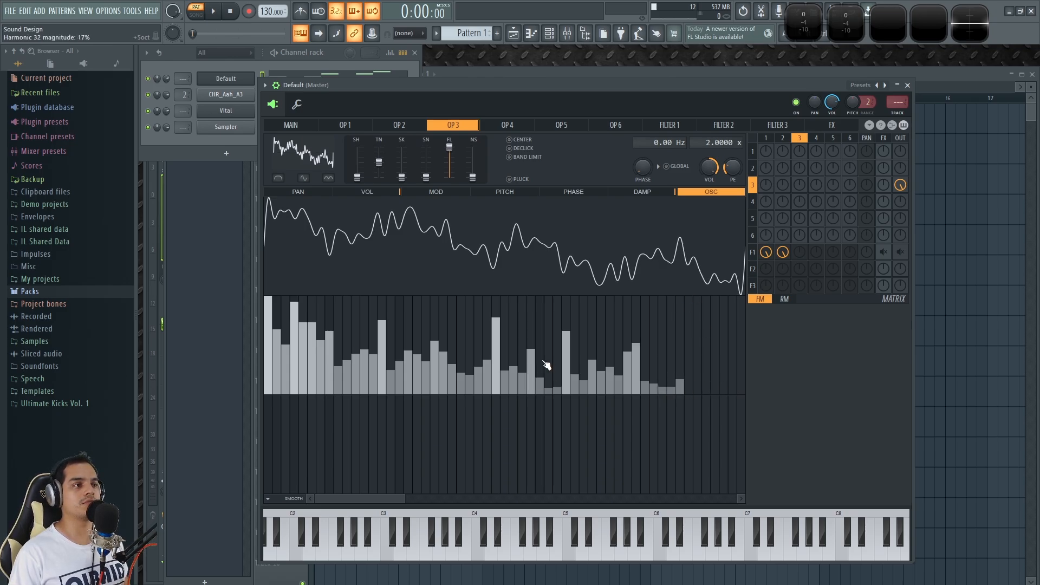
Adjust operator 3's OUT level in the matrix and play notes to audition the sound
left_click_drag(902, 187, 901, 183)
key("x")
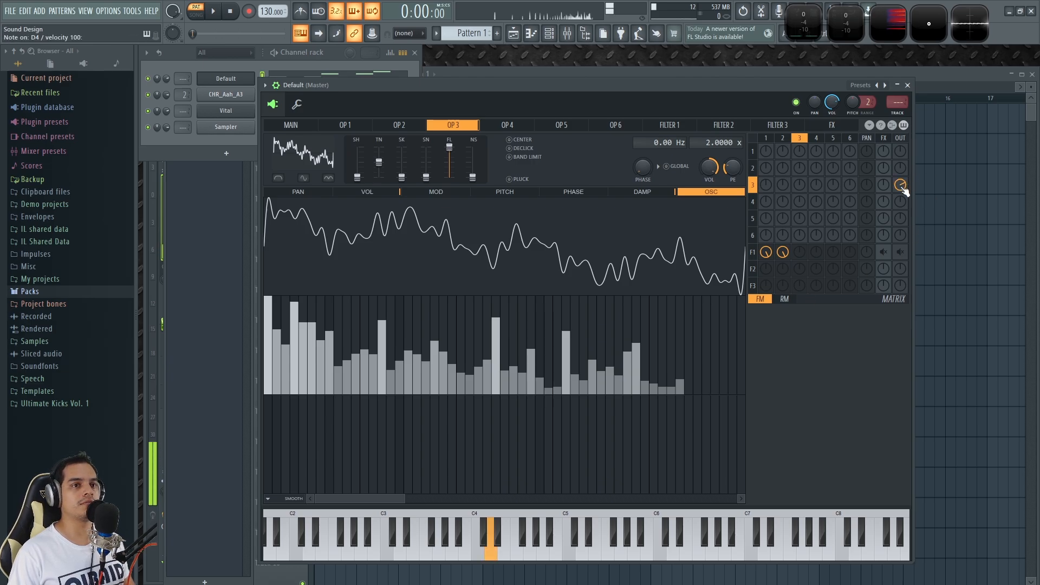
key("q")
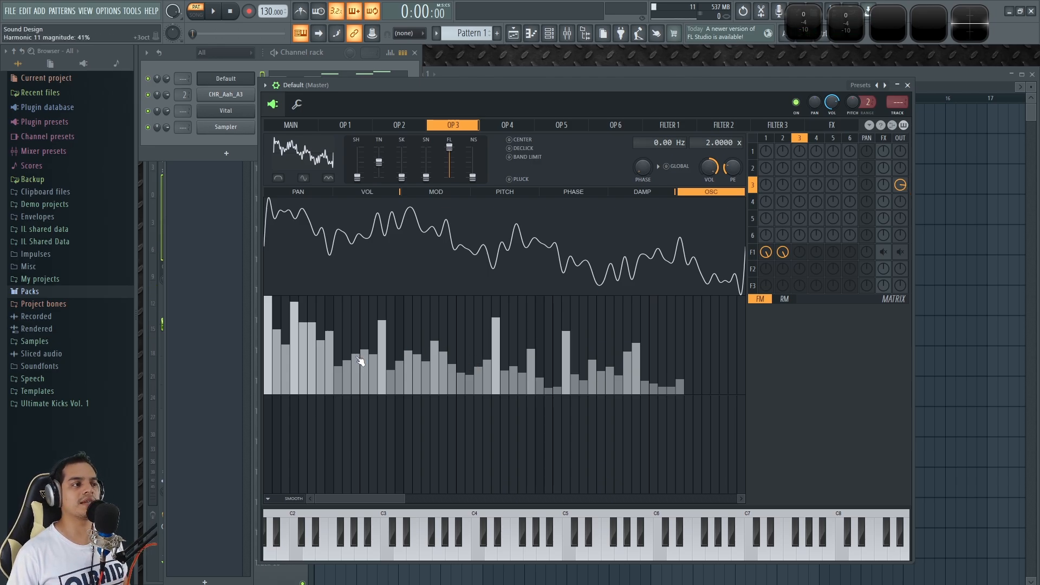
Lower several tall peaks in operator 3's harmonics, including harmonic 4, while auditioning the sound
left_click(304, 359)
left_click(297, 327)
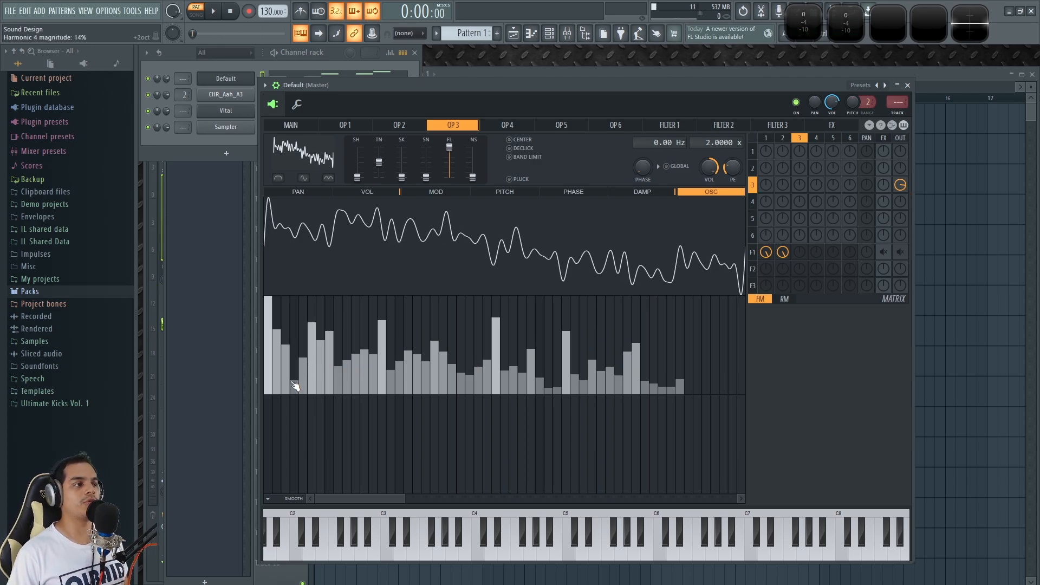
left_click(382, 380)
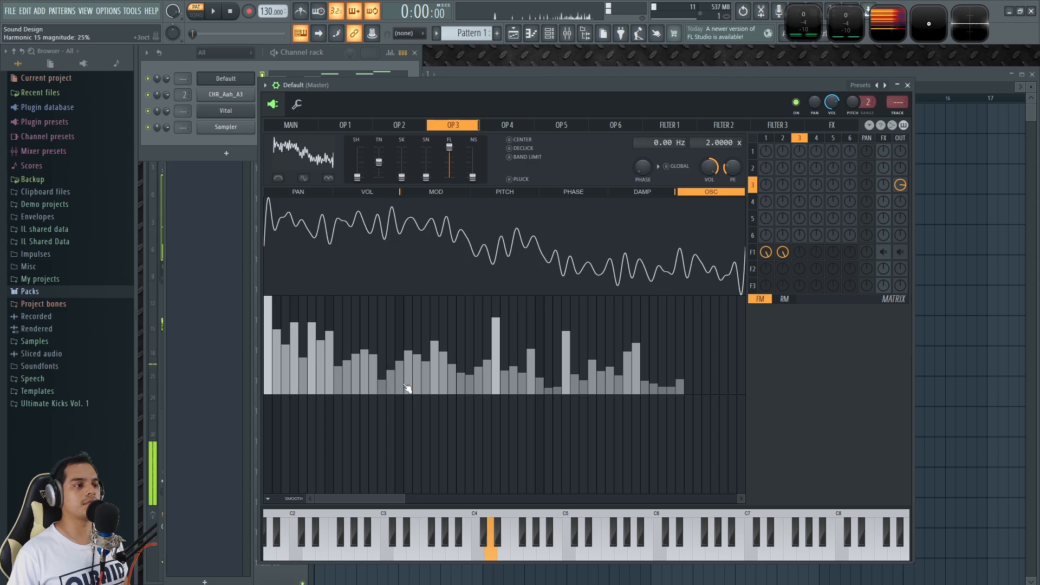
left_click(499, 376)
Redraw operator 3's harmonics with a slope falling toward the high harmonics and irregular peaks across it
mouse_move(382, 316)
left_mouse_down()
mouse_move(469, 332)
mouse_move(514, 312)
left_mouse_up()
left_click_drag(382, 363, 478, 379)
mouse_move(497, 386)
left_mouse_down()
mouse_move(433, 349)
mouse_move(330, 367)
mouse_move(502, 345)
mouse_move(371, 341)
mouse_move(353, 349)
mouse_move(507, 342)
mouse_move(402, 377)
left_mouse_up()
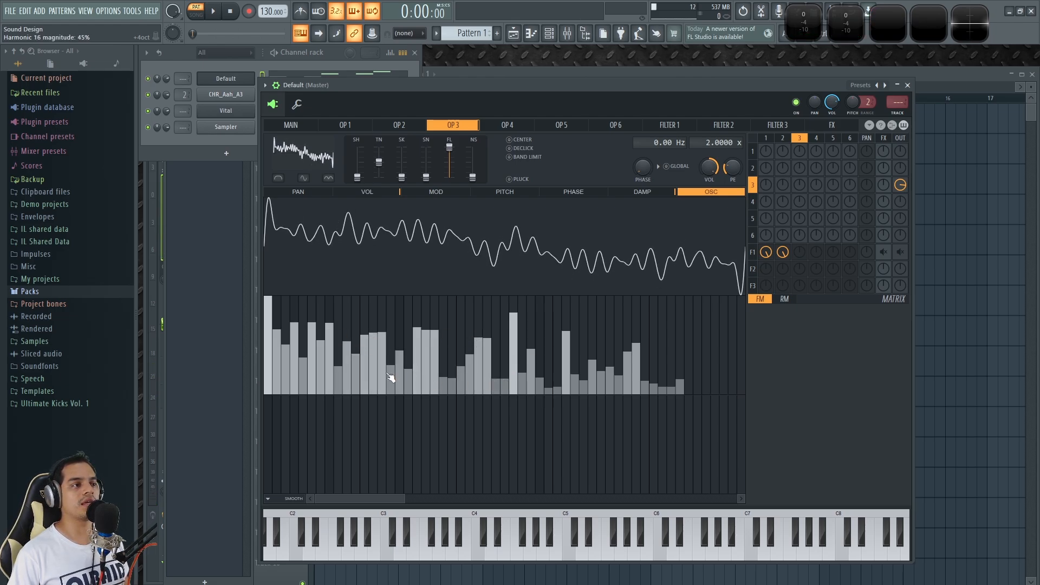
mouse_move(301, 393)
left_mouse_down()
mouse_move(285, 395)
mouse_move(288, 353)
mouse_move(385, 325)
mouse_move(583, 340)
mouse_move(472, 388)
mouse_move(607, 386)
mouse_move(379, 384)
mouse_move(434, 365)
mouse_move(383, 327)
mouse_move(452, 336)
mouse_move(381, 349)
mouse_move(731, 404)
left_mouse_up()
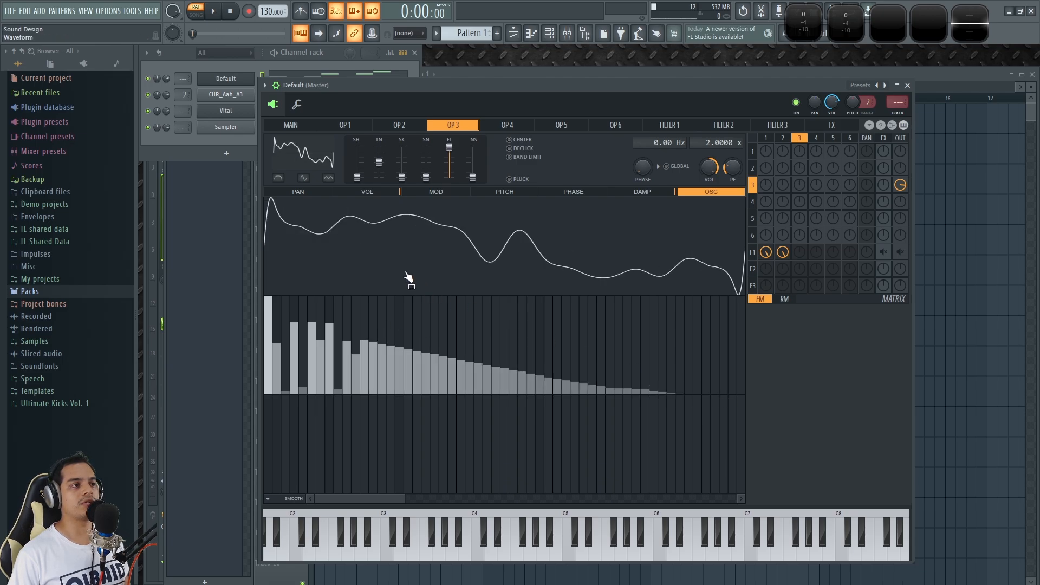
mouse_move(379, 372)
left_mouse_down()
mouse_move(472, 364)
mouse_move(534, 342)
mouse_move(685, 400)
mouse_move(607, 347)
mouse_move(441, 367)
mouse_move(367, 349)
mouse_move(387, 360)
left_mouse_up()
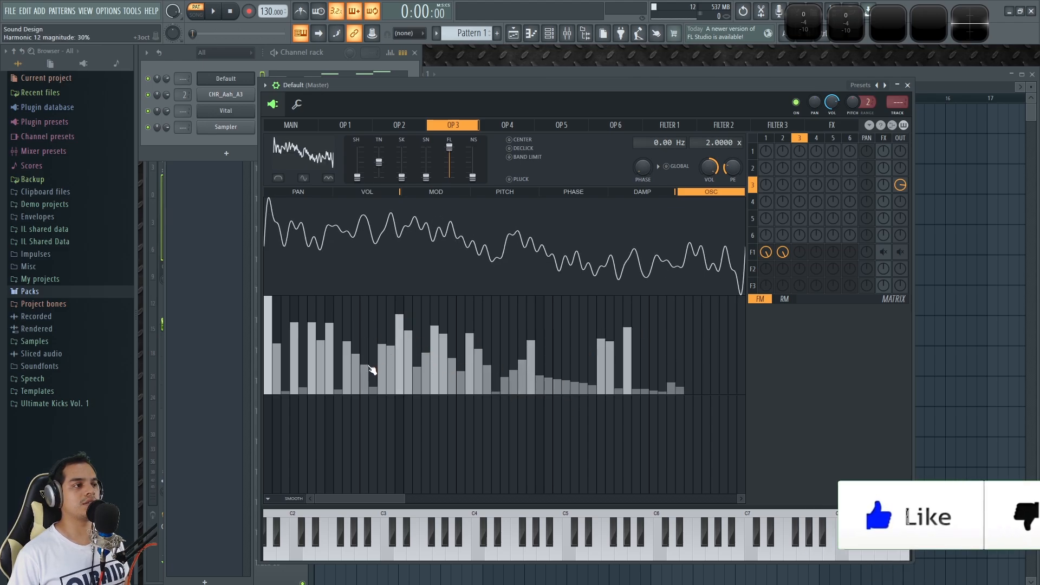
Raise harmonic 34 and some harmonics in the middle dip of operator 3's oscillator while auditioning the sound
left_click(573, 355)
left_click(575, 385)
left_click(557, 349)
left_click(496, 357)
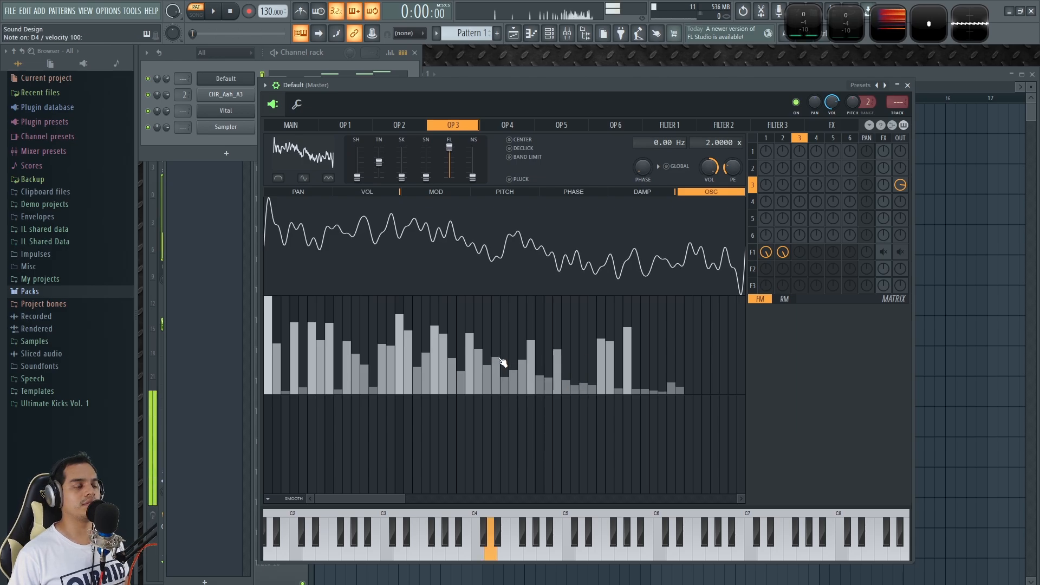
left_click(342, 325)
left_click(340, 373)
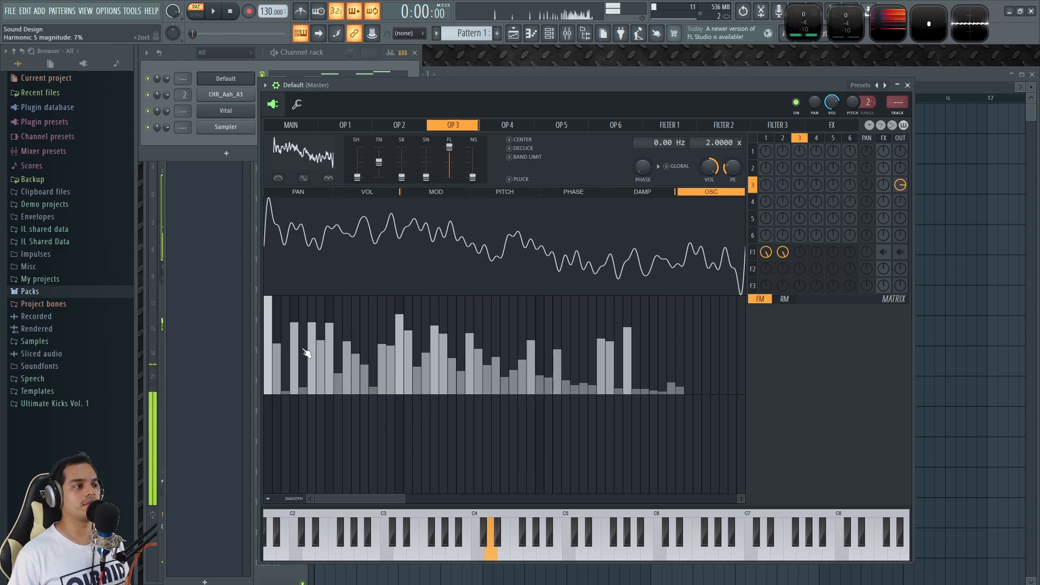
Raise harmonics 3 and 35 of operator 3 and lower harmonic 2
left_click(285, 315)
left_click(285, 374)
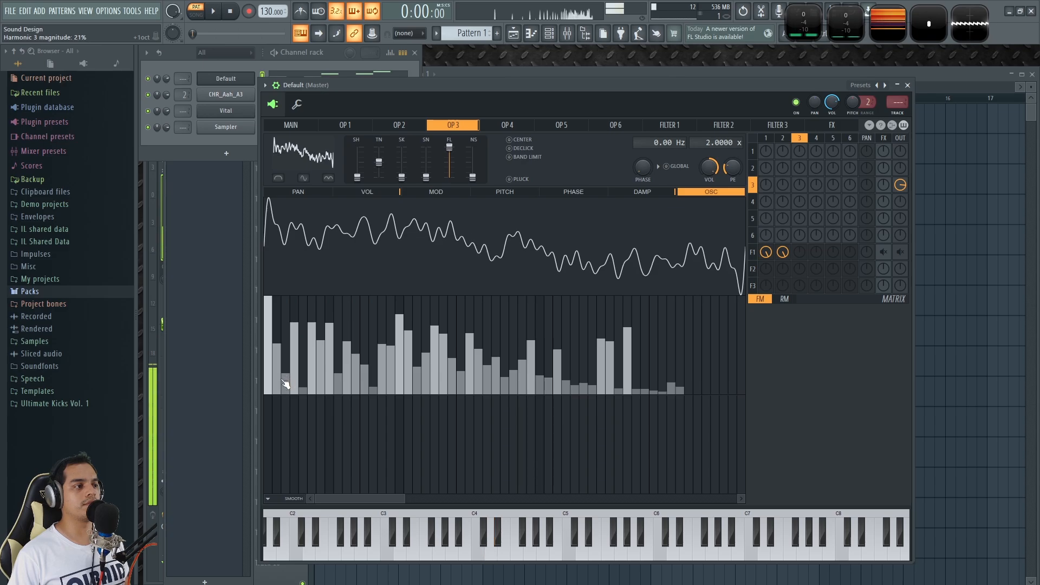
left_click_drag(277, 394, 286, 394)
left_click(286, 338)
left_click(276, 364)
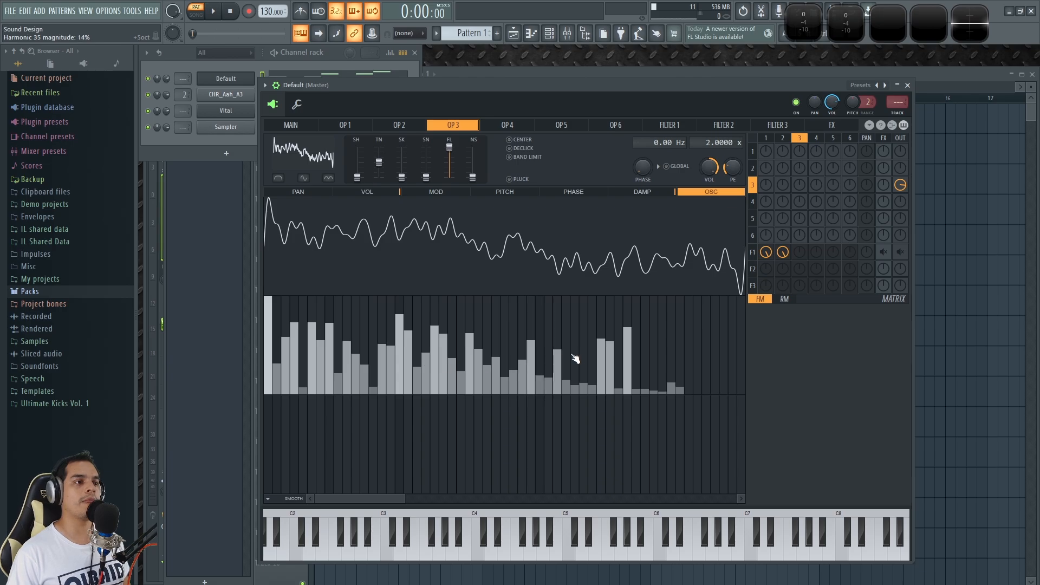
left_click(566, 319)
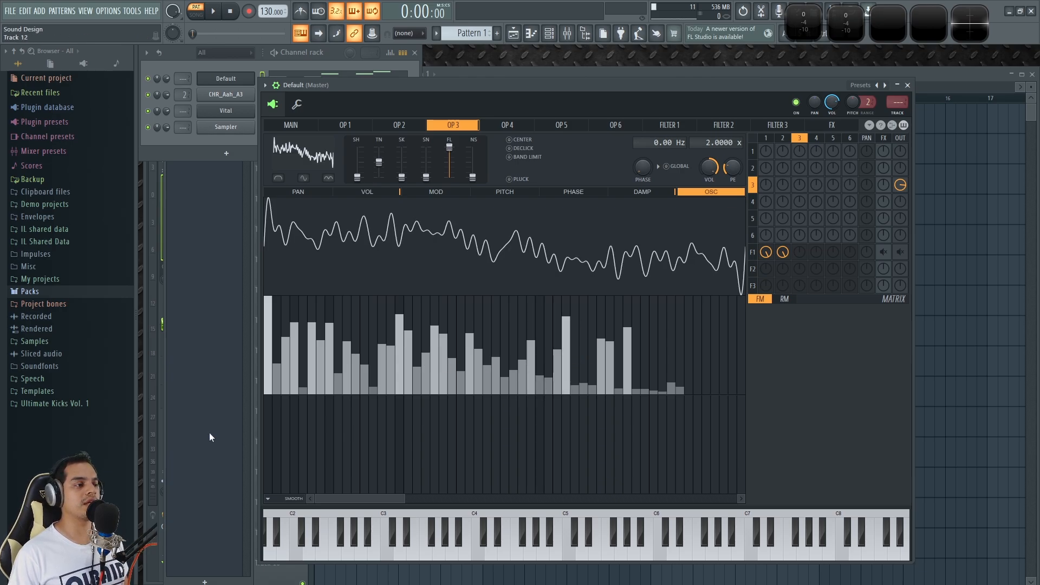
Draw starting phases under operator 3's harmonics and randomize all phases several times
mouse_move(271, 454)
left_mouse_down()
mouse_move(607, 435)
mouse_move(599, 457)
mouse_move(359, 429)
mouse_move(278, 441)
mouse_move(277, 502)
left_mouse_up()
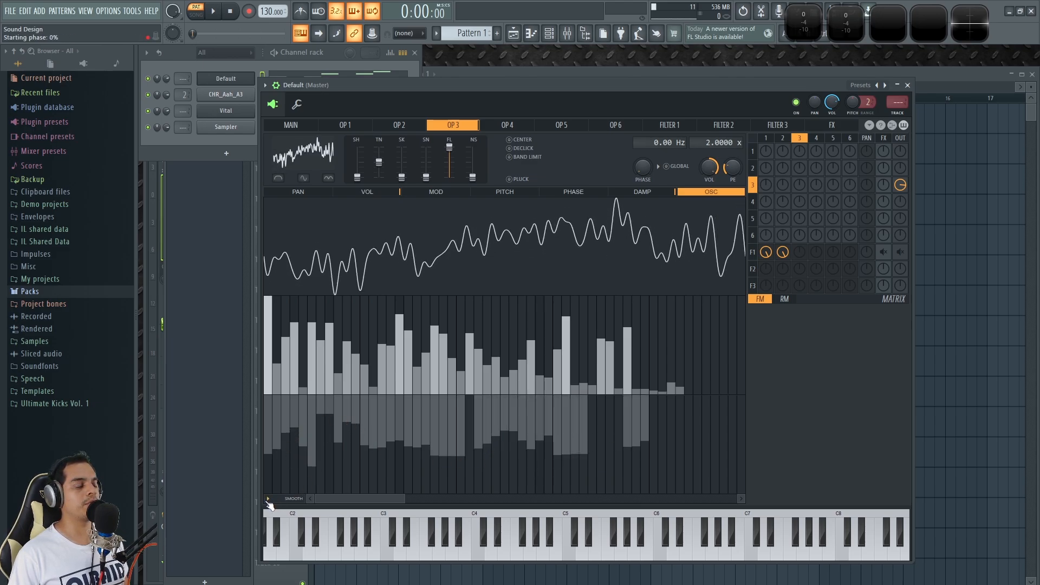
left_click(268, 500)
left_click(324, 543)
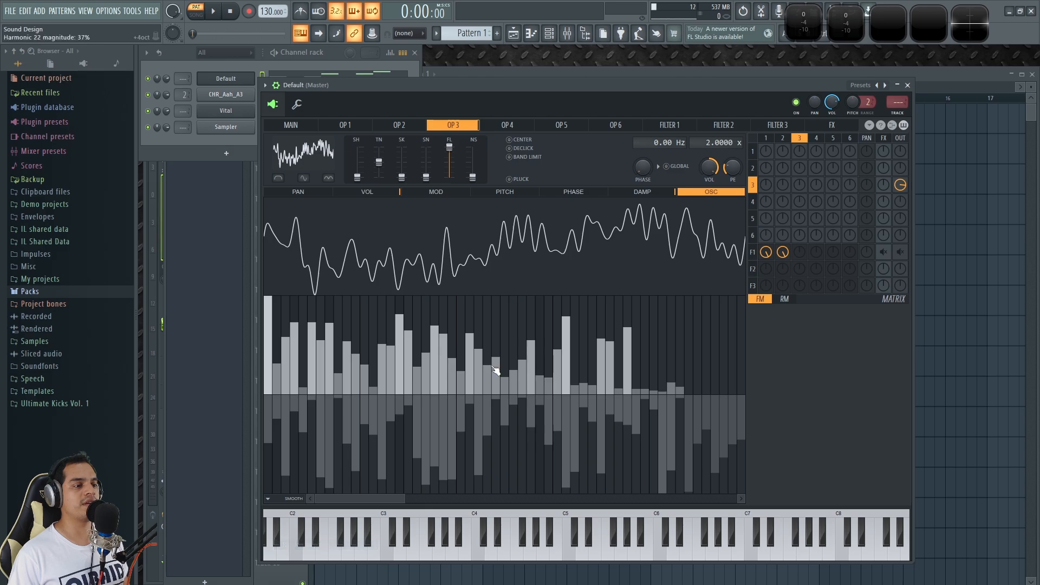
left_click(268, 500)
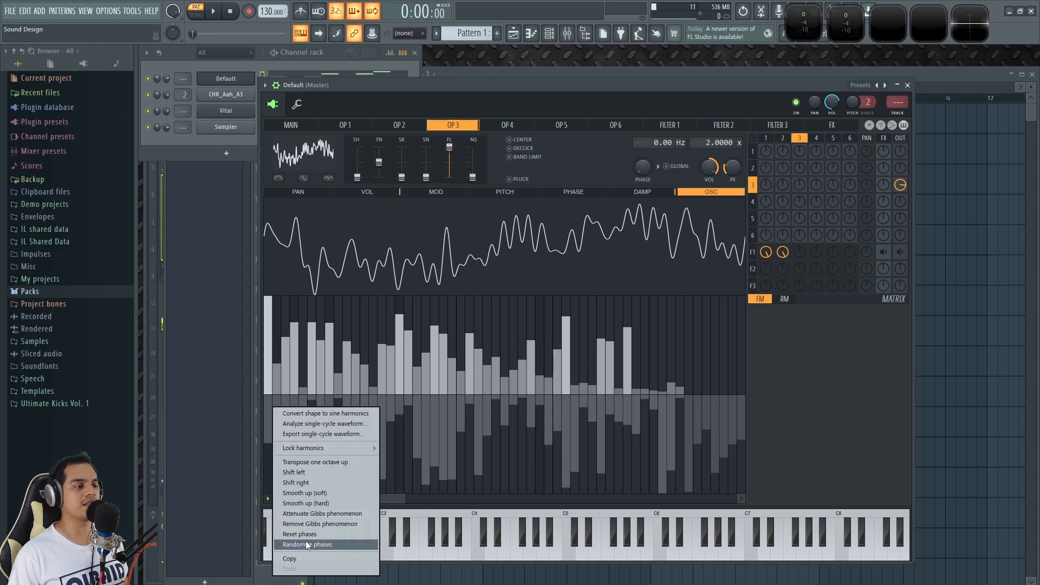
left_click(306, 541)
left_click(269, 500)
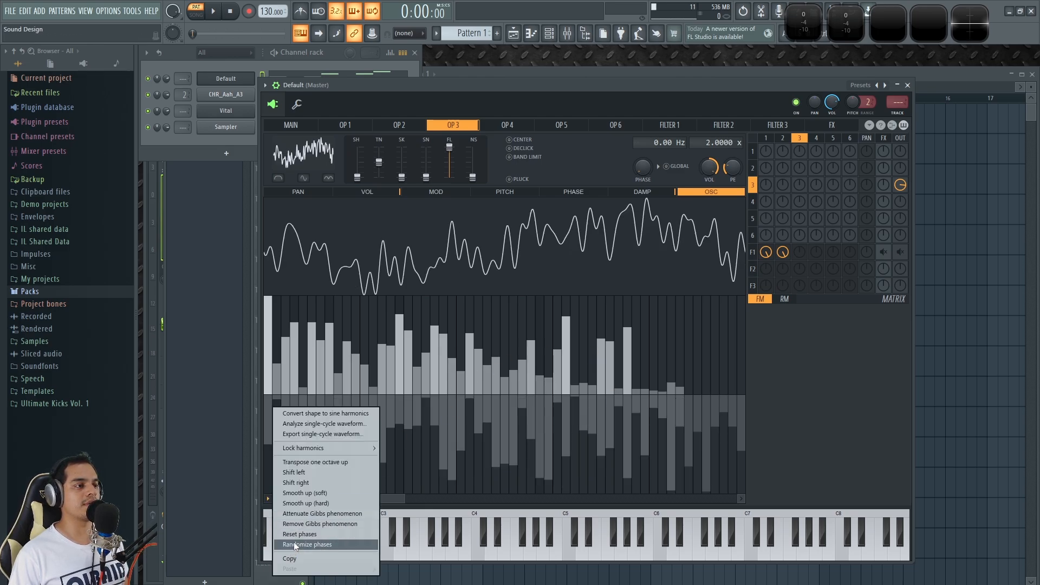
left_click(306, 544)
left_click(267, 498)
left_click(294, 542)
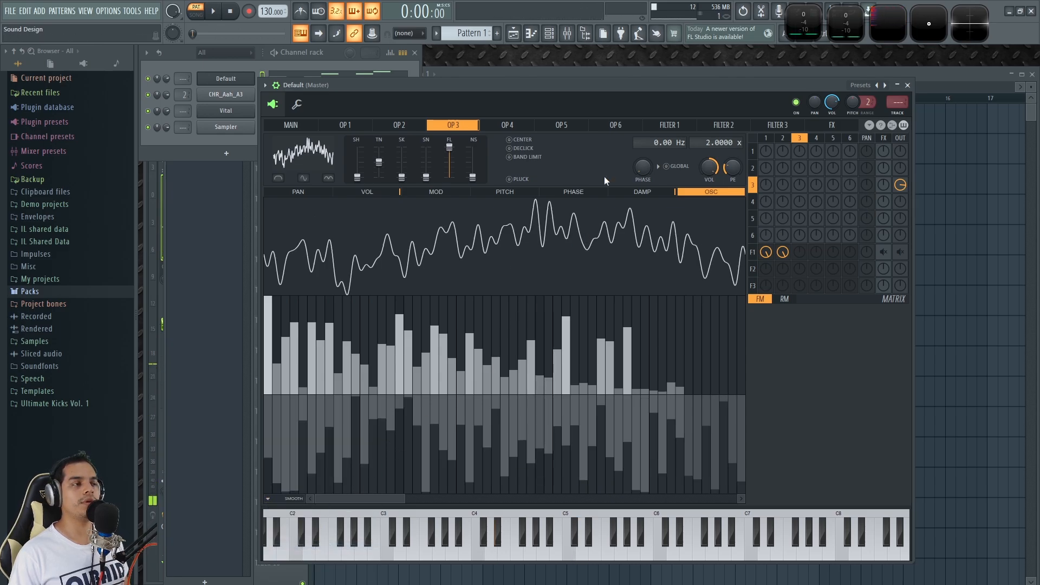
Compare the oscillator harmonics and waveforms of operators 1, 2 and 3
left_click(399, 125)
left_click(345, 125)
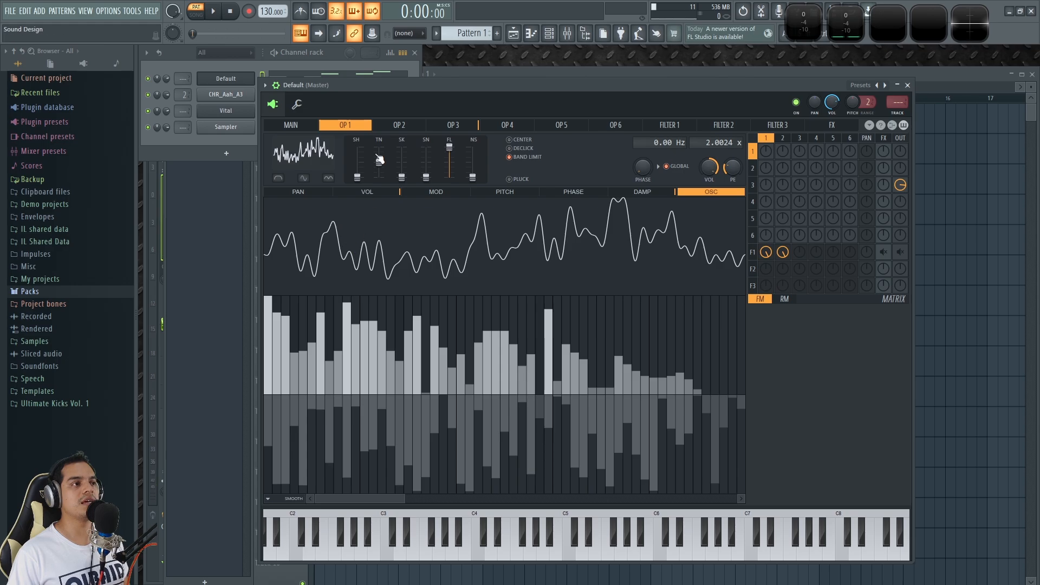
left_click(400, 126)
left_click(447, 126)
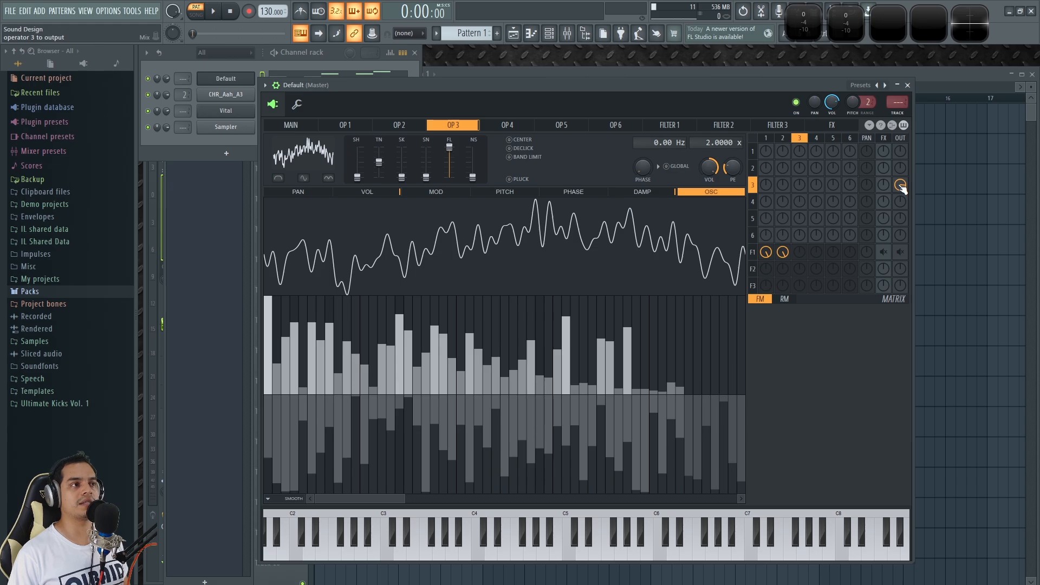
left_click(400, 126)
left_click(364, 128)
left_click(395, 128)
left_click(452, 126)
left_click(405, 127)
left_click(357, 127)
left_click(400, 127)
left_click(452, 127)
left_click(413, 127)
left_click(353, 127)
left_click(398, 126)
left_click(451, 126)
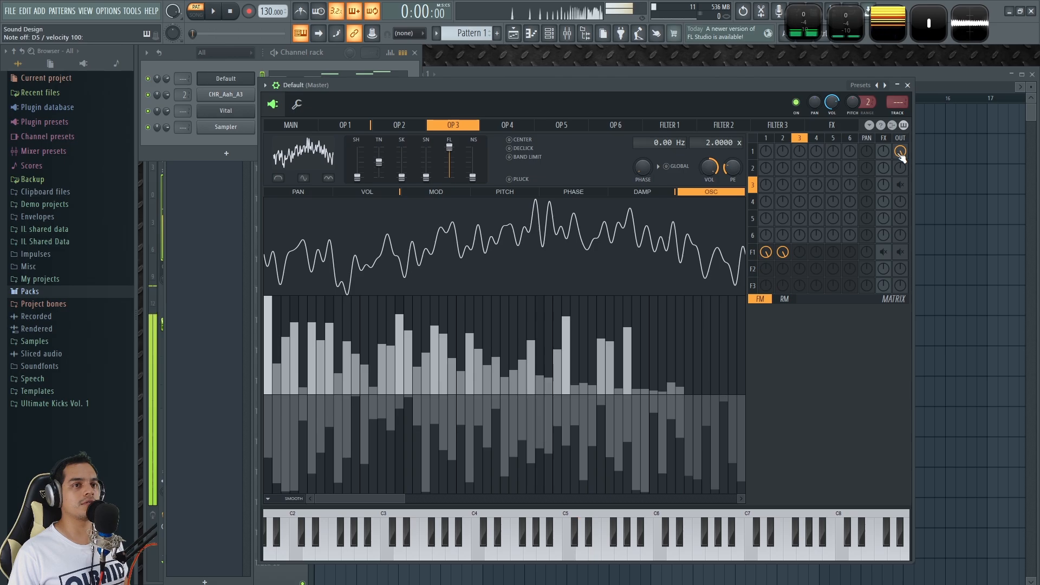
Bring up the OUT levels of operators 1, 2 and 3 one at a time and play notes to compare them
mouse_move(900, 154)
left_mouse_down()
mouse_move(900, 184)
mouse_move(901, 136)
left_mouse_up()
key("x")
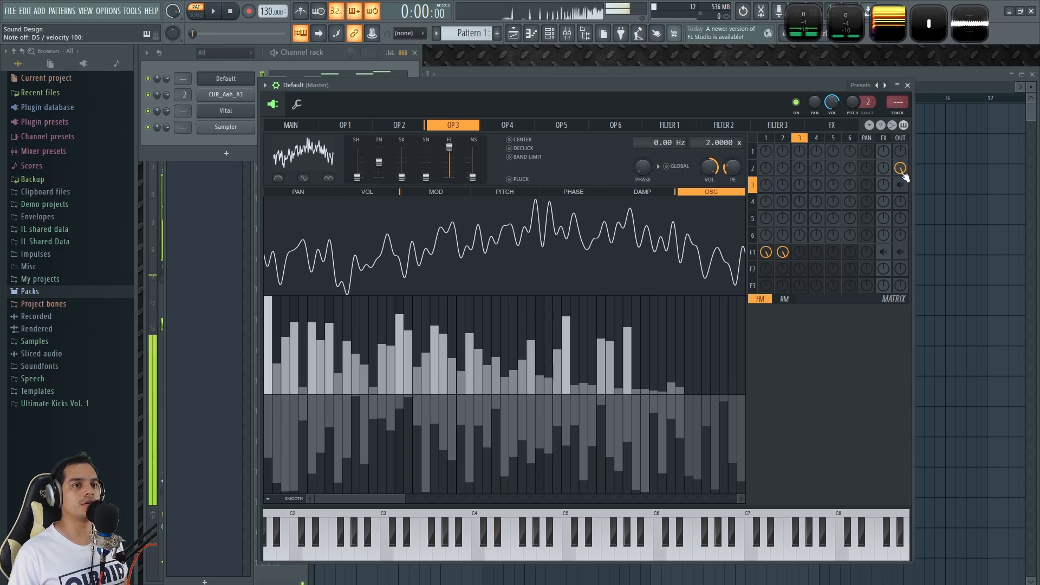
left_click_drag(903, 173, 903, 209)
left_click_drag(902, 190, 903, 224)
key("x")
key("x")
key("w")
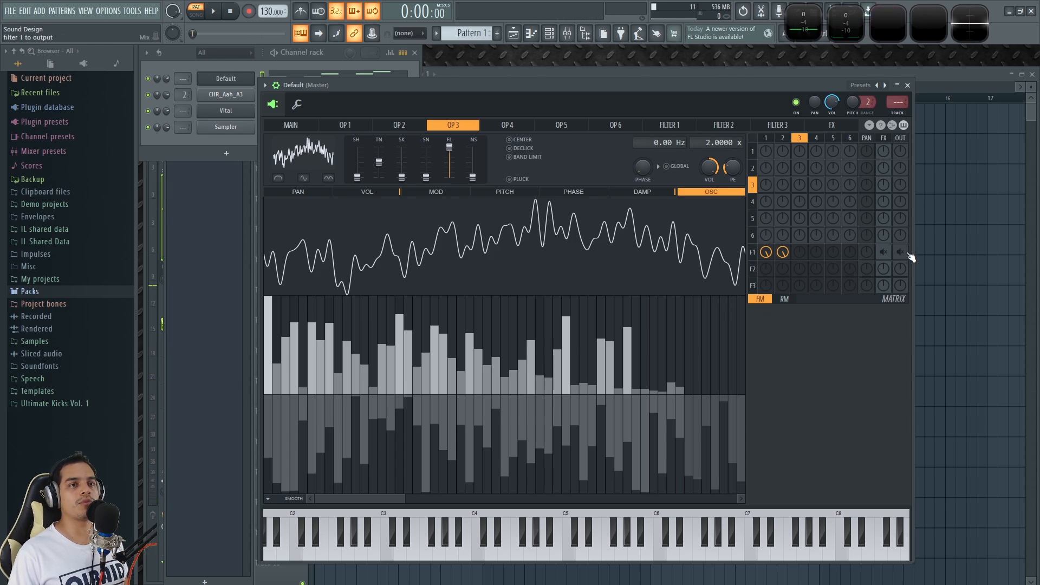
Examine the volume envelopes of operators 1 and 2
left_click(400, 126)
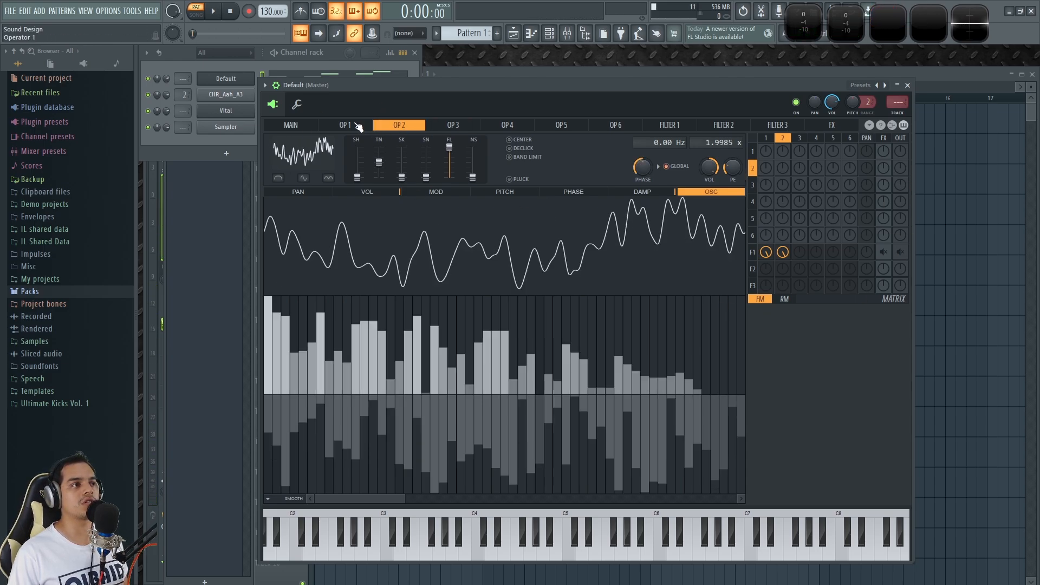
left_click(359, 125)
left_click(382, 194)
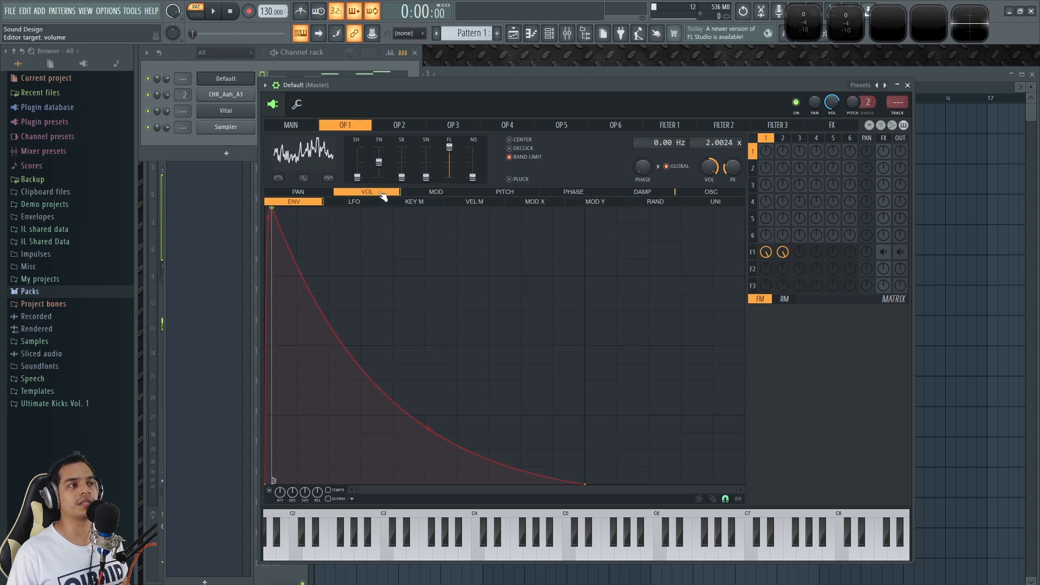
left_click(398, 125)
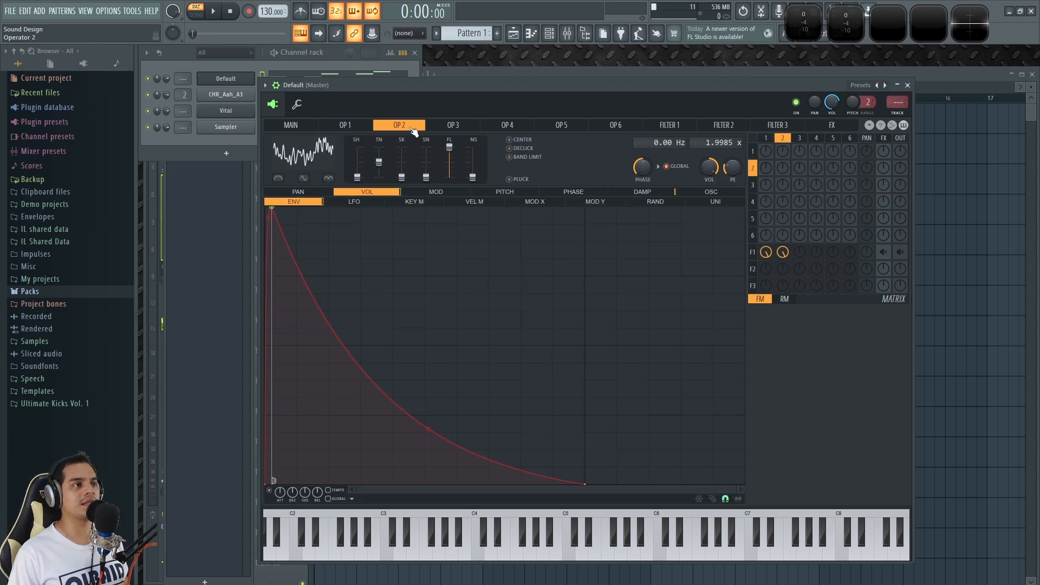
Bend the attack of operator 3's volume envelope into a steeper curve, using operator 2's envelope as the reference
left_click(447, 127)
left_click_drag(372, 212, 281, 205)
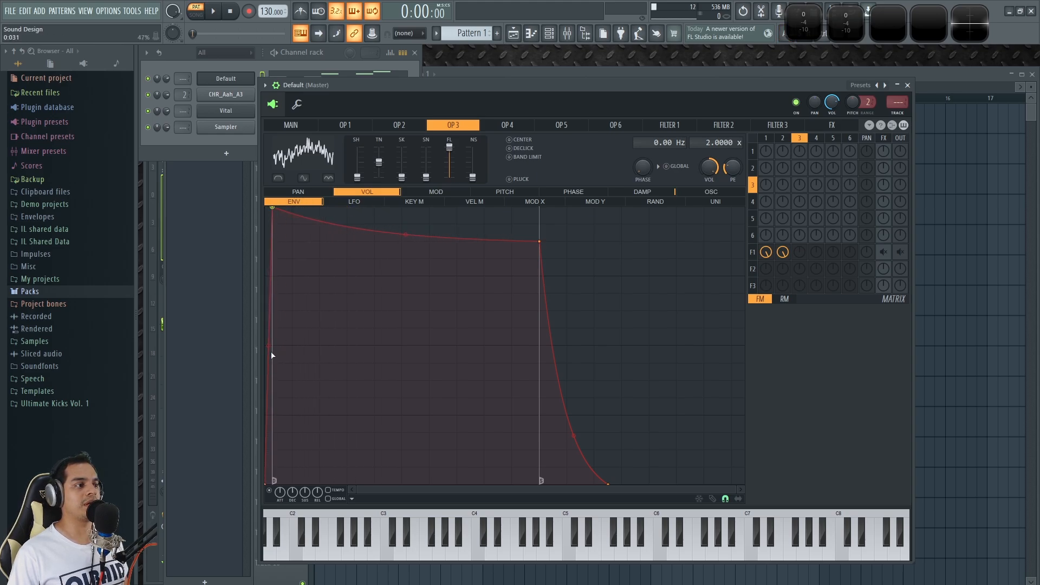
left_click_drag(269, 347, 269, 314)
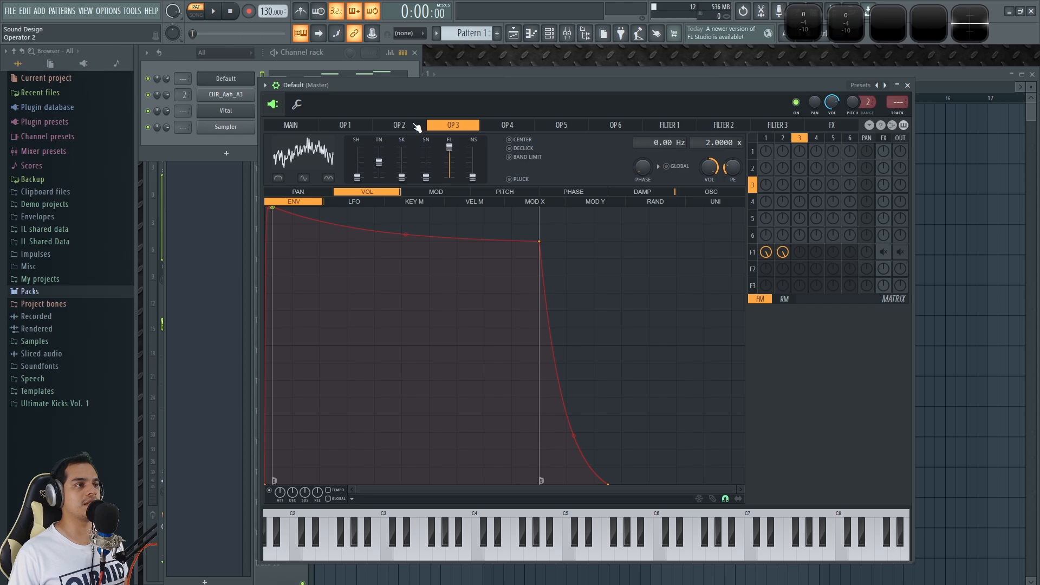
left_click(408, 128)
left_click(453, 126)
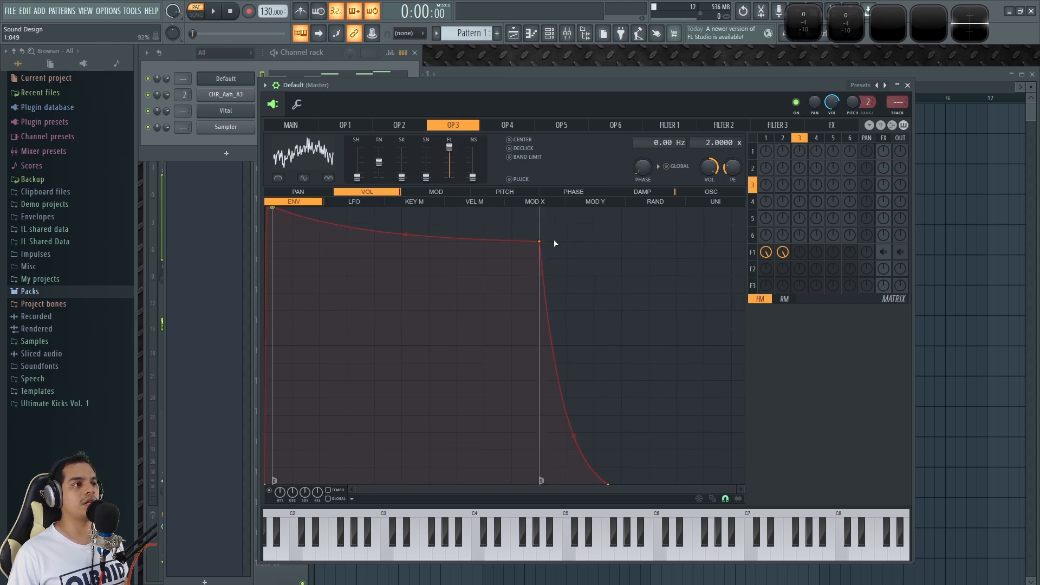
Reshape operator 3's volume envelope into a single long decay from the peak to zero, like operator 2's
left_click_drag(540, 245, 483, 482)
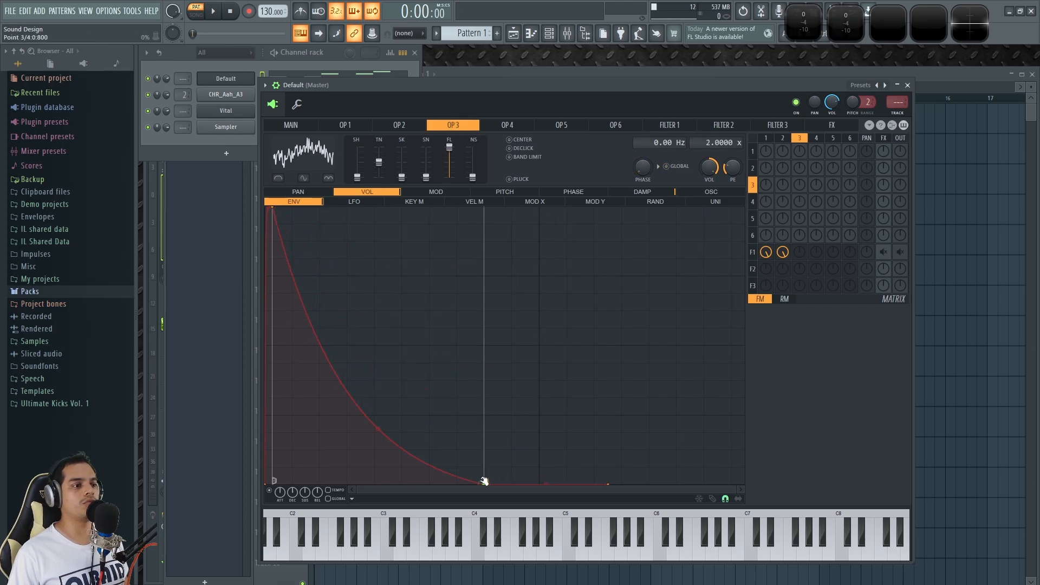
left_click(409, 127)
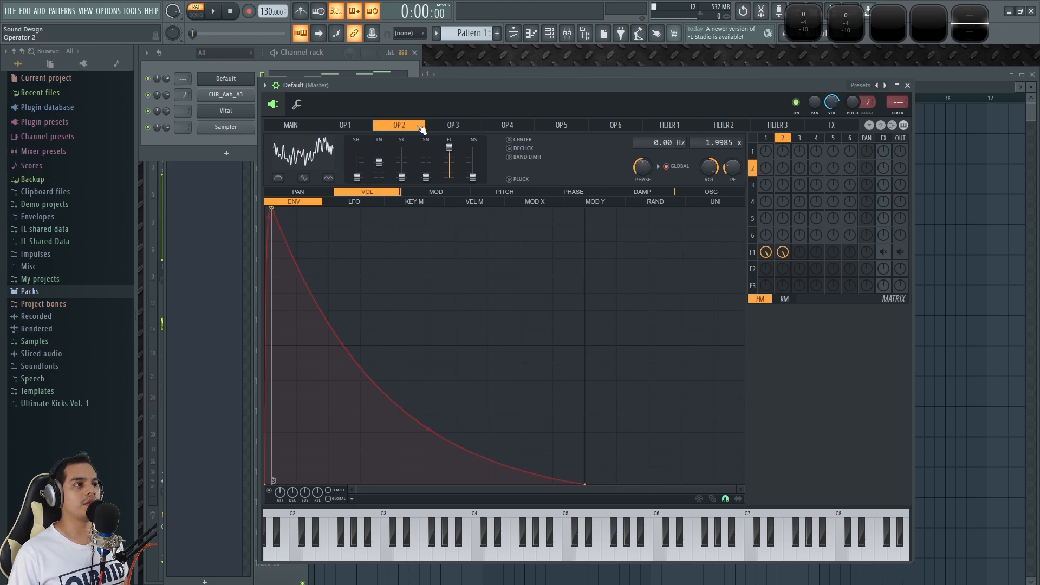
left_click(458, 125)
left_click_drag(467, 482, 278, 206)
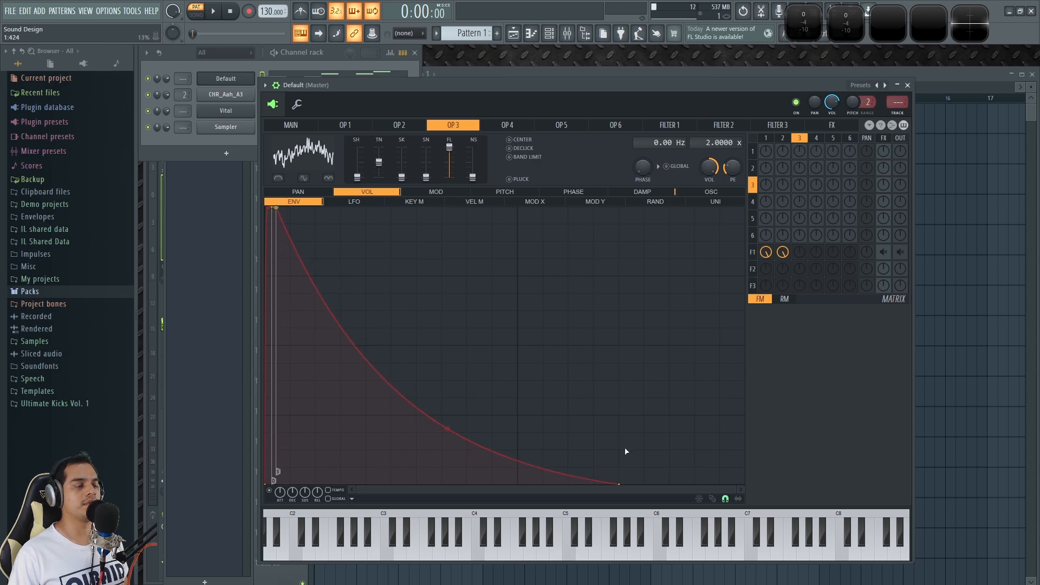
Raise operator 3's OUT level in the matrix and bend its volume envelope's decay into a steeper curve
left_click_drag(900, 185, 901, 172)
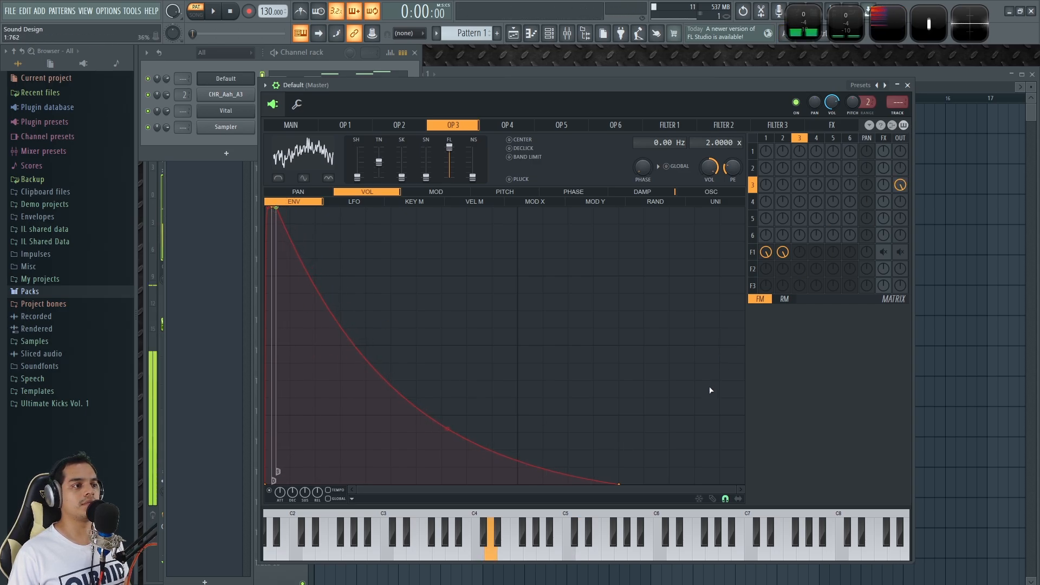
left_click(521, 546)
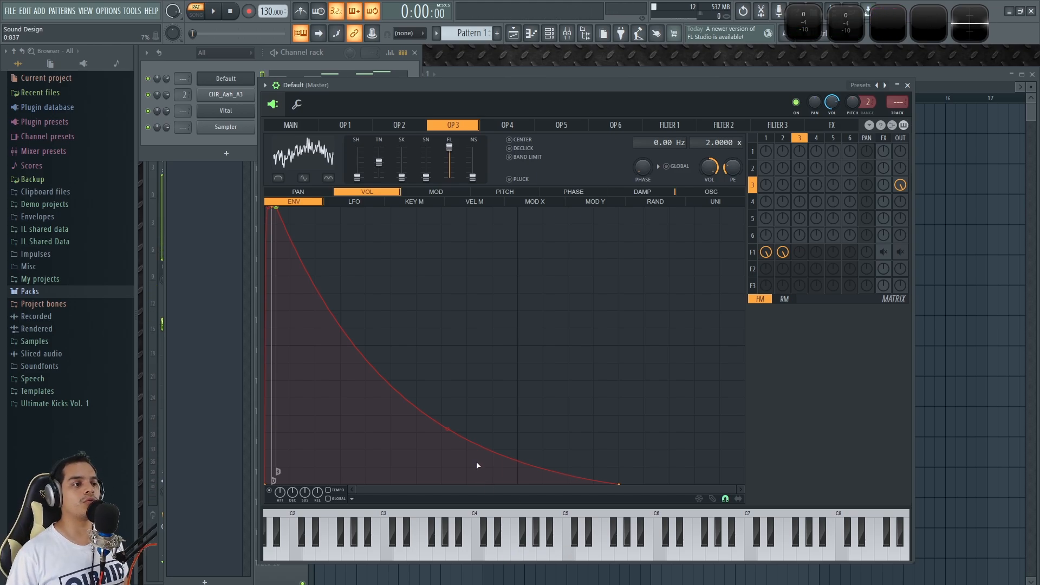
left_click_drag(442, 445, 445, 568)
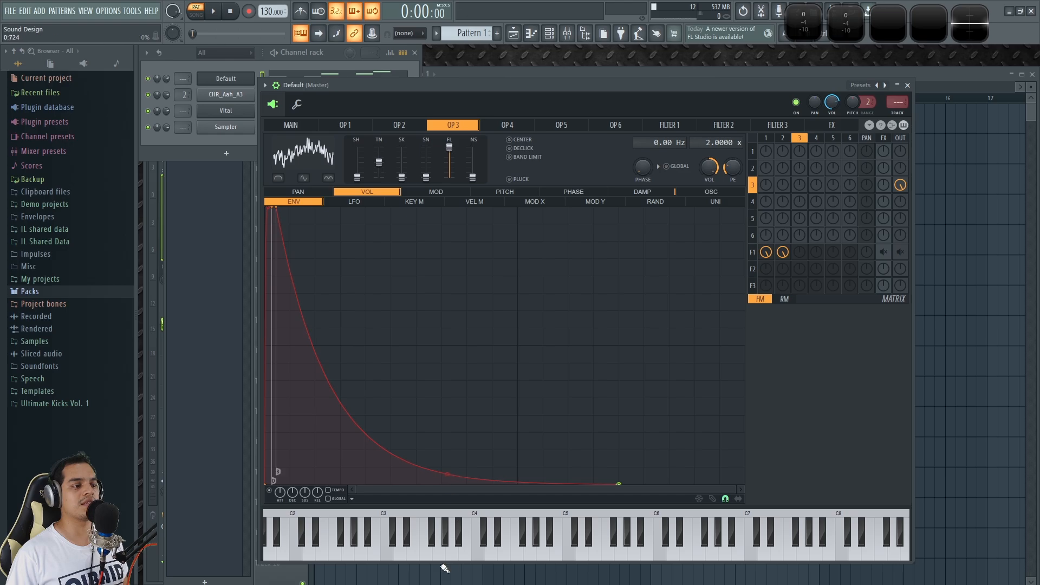
Play notes across several octaves to audition operator 3 with the steeper decay
left_click(398, 558)
left_click(558, 557)
left_click(657, 553)
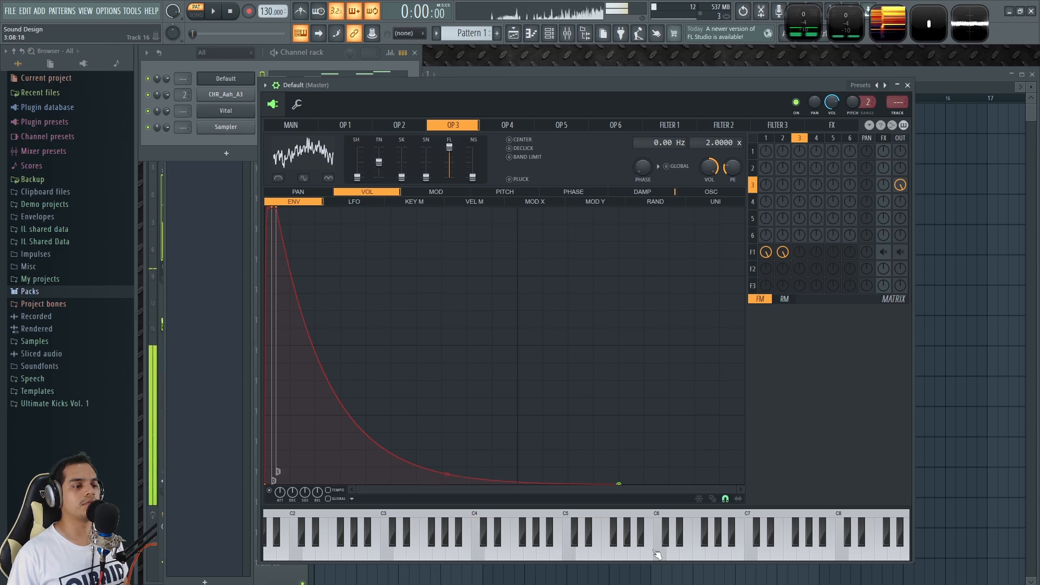
left_click(453, 560)
left_click(348, 555)
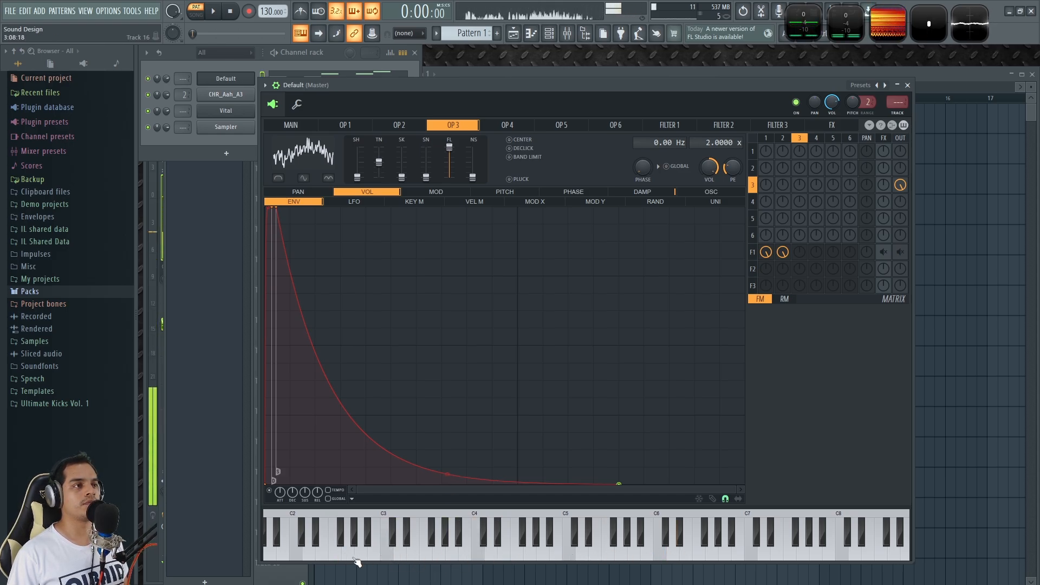
Enlarge the Wave Candy spectrum display and play low to high notes to examine operator 3's harmonics
left_click(885, 14)
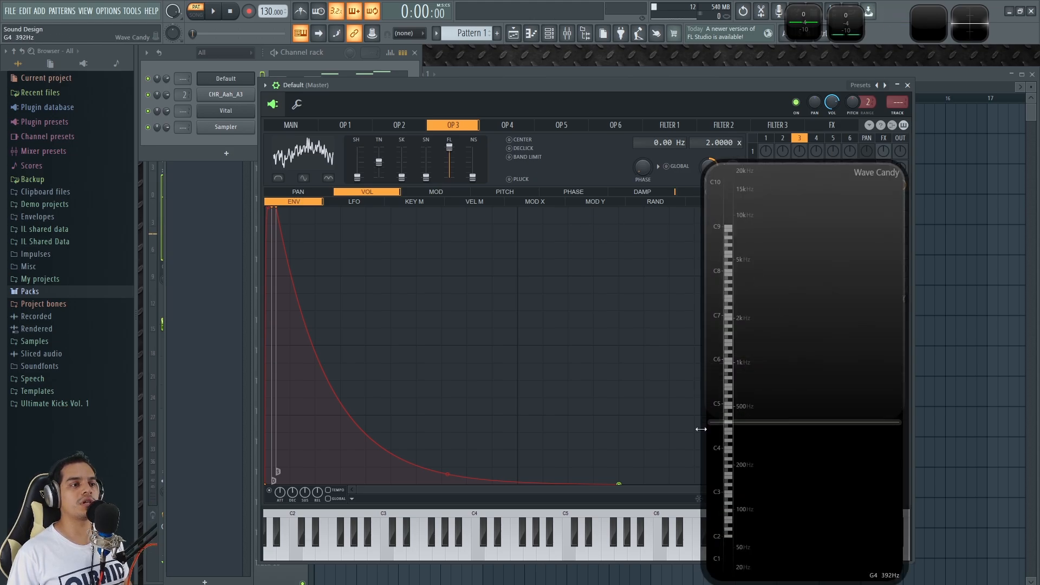
key("z")
key("v")
key("n")
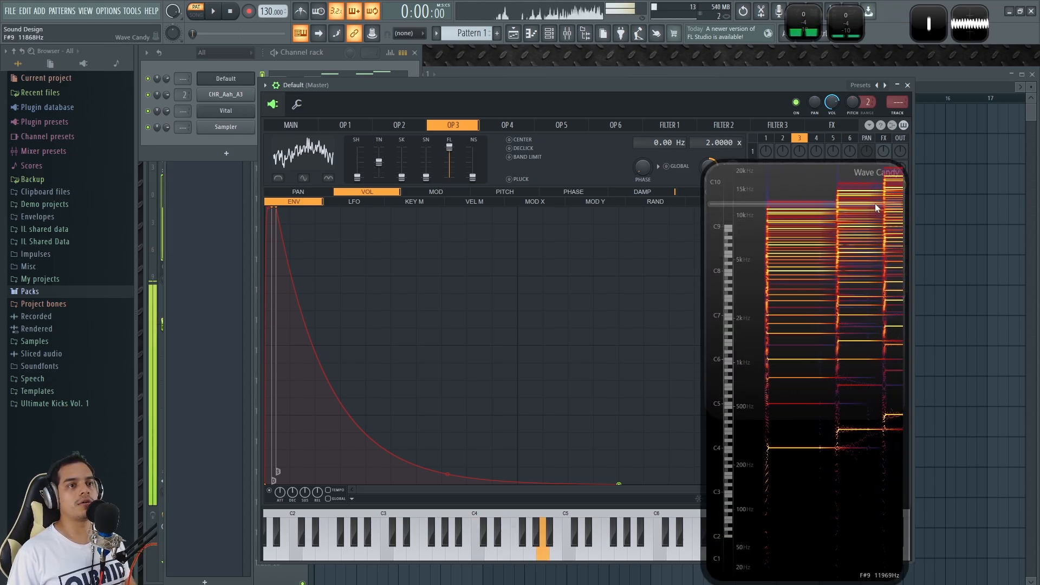
key("q")
key("e")
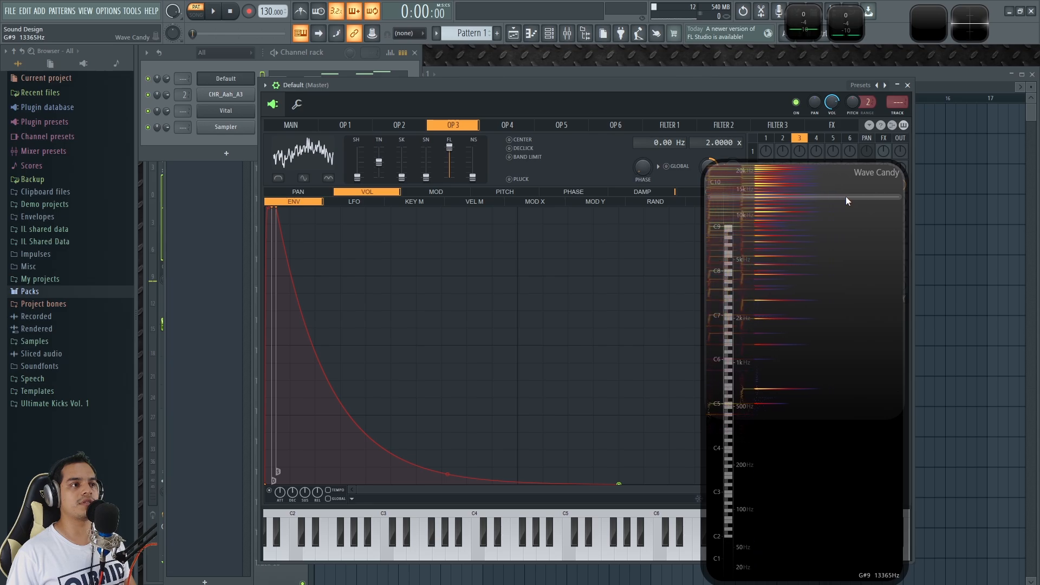
key("o")
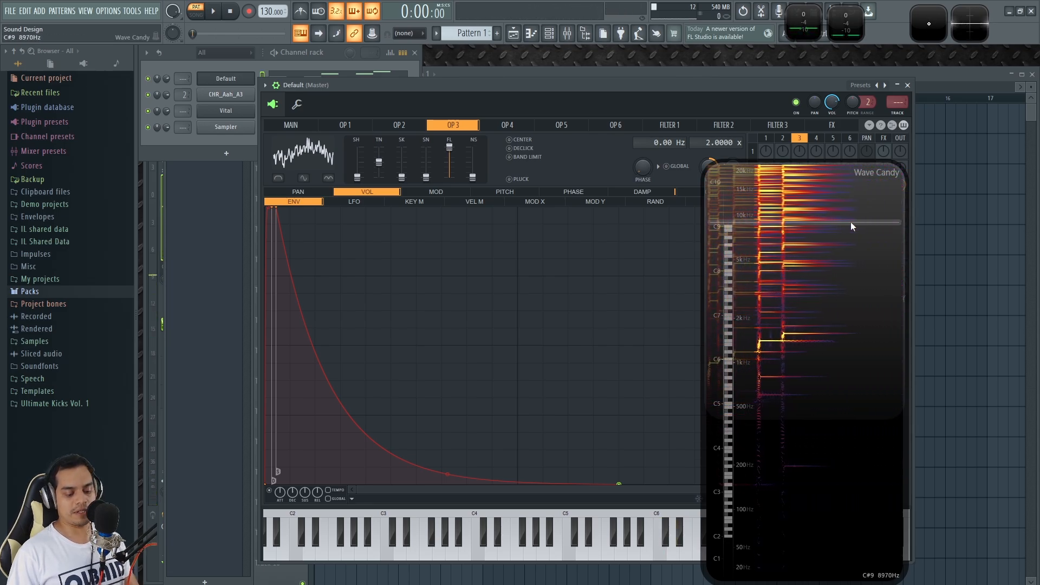
left_click_drag(832, 314, 879, 263)
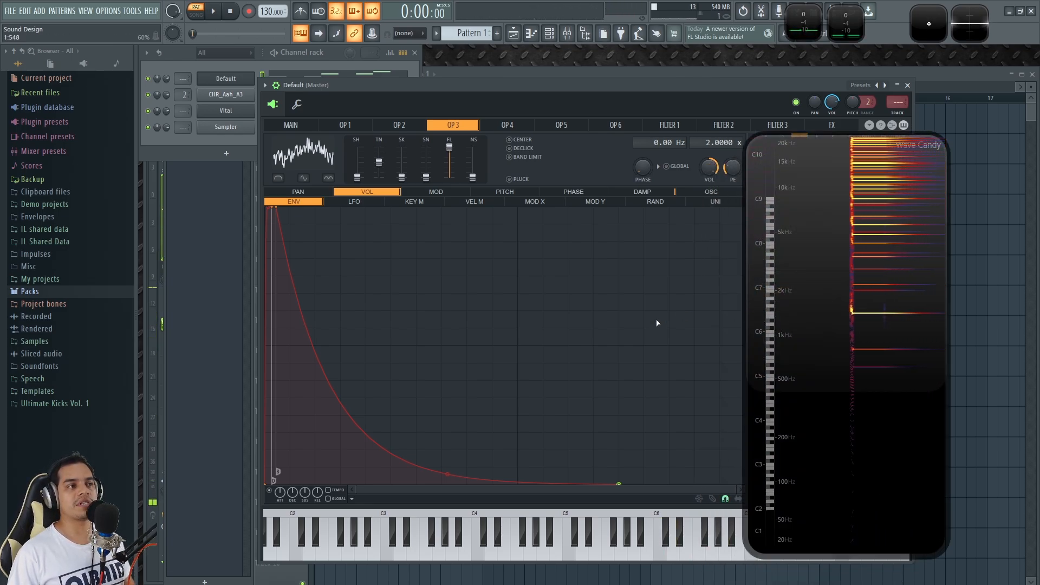
key("bracketright")
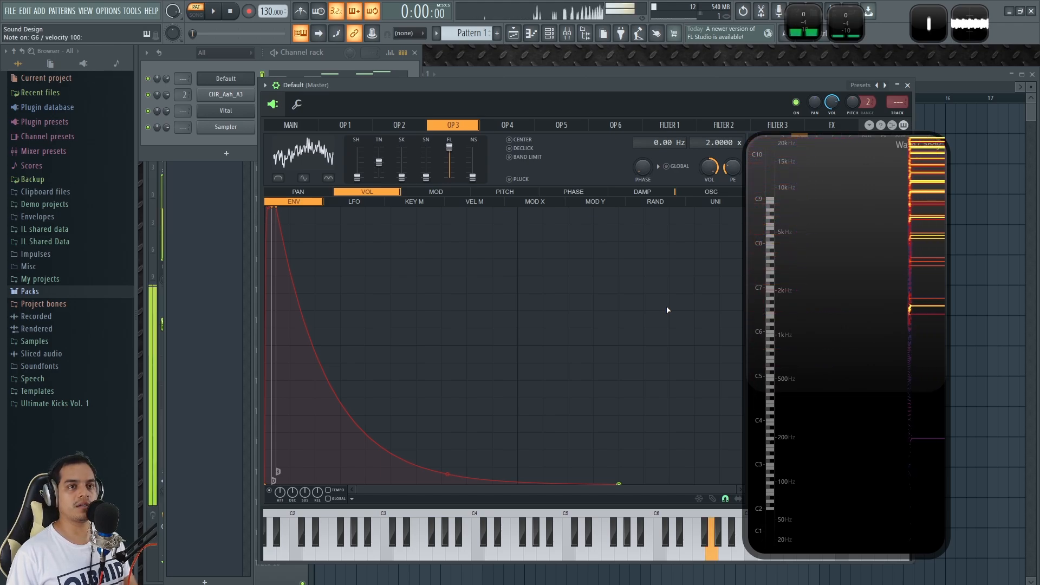
Toggle operator 3's Band Limit option on and off while replaying a high note to compare the aliasing in the spectrum
key("bracketright")
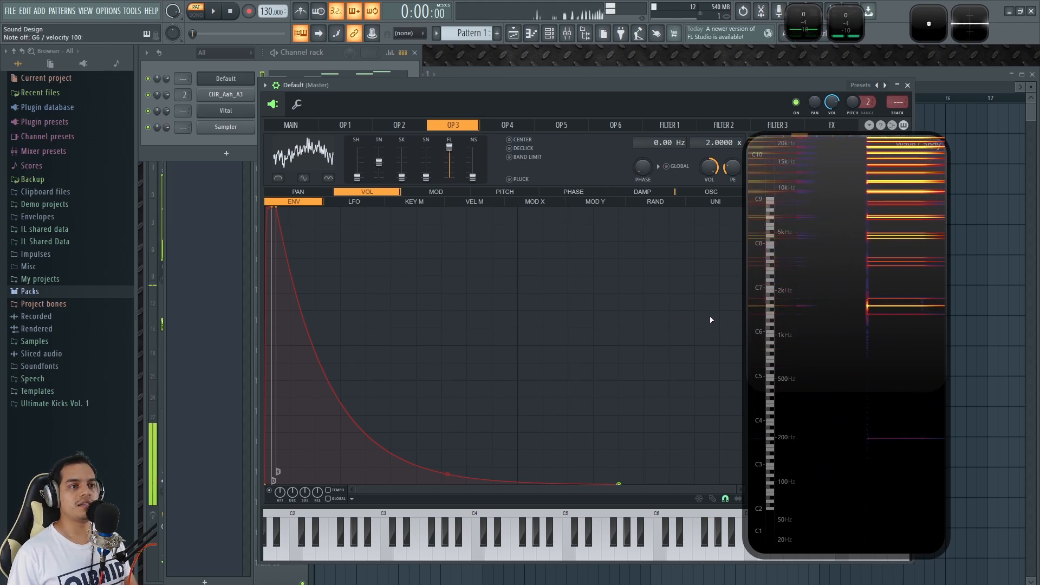
left_click_drag(759, 293, 767, 281)
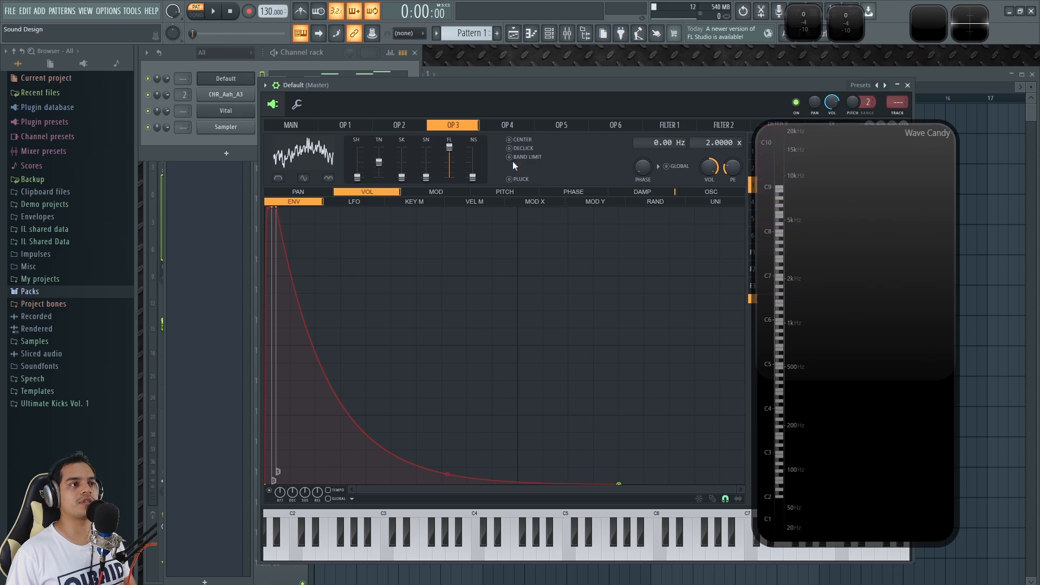
key("bracketright")
key("bracketright")
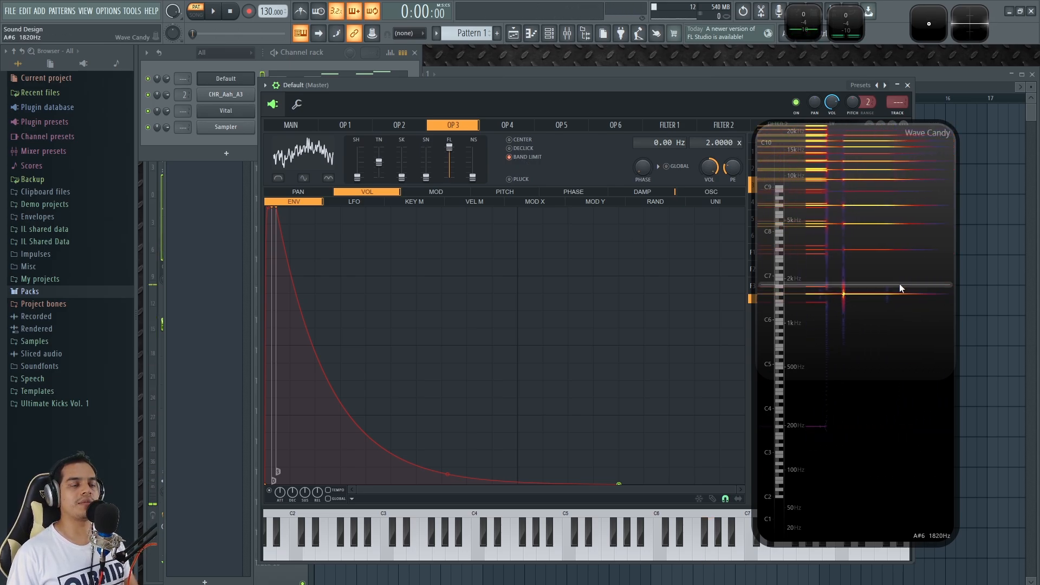
key("bracketright")
left_click(528, 160)
key("bracketright")
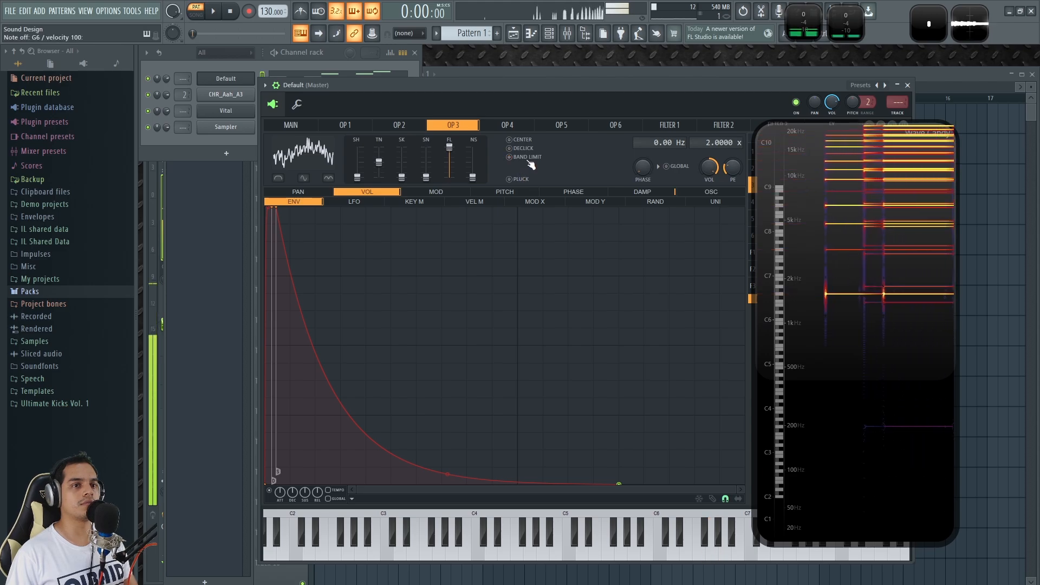
Enable Band Limit for operator 3, play descending notes against the spectrum, and close the enlarged Wave Candy display
left_click(529, 161)
key("bracketright")
key("bracketleft")
key("i")
key("y")
key("t")
key("b")
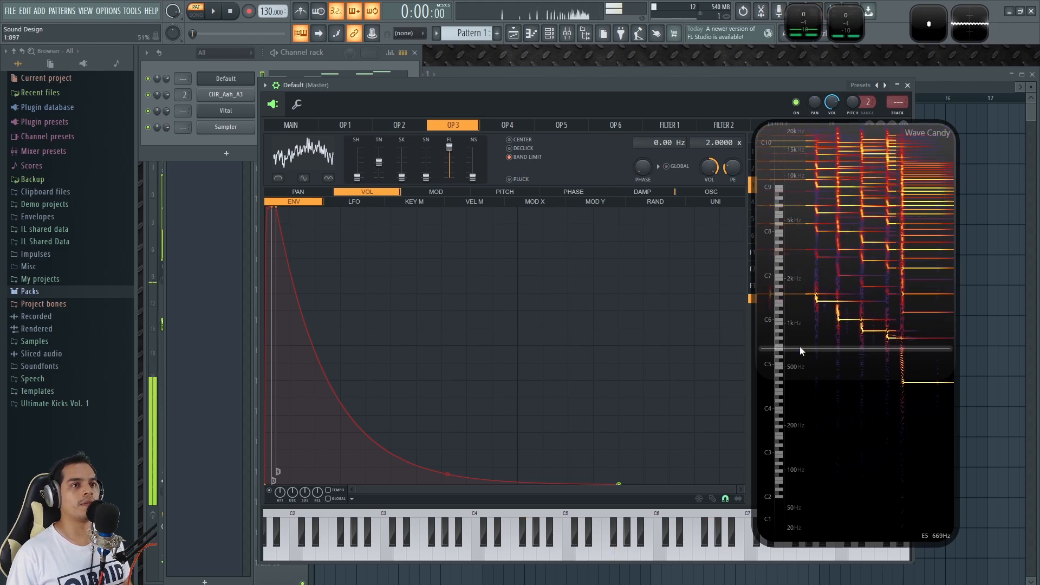
double_click(866, 295)
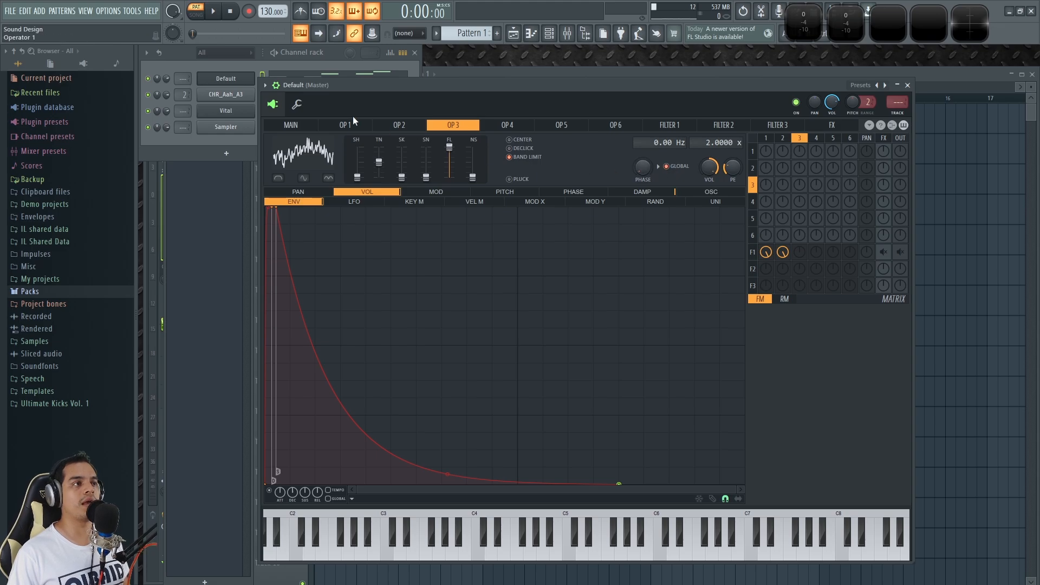
Return to operator 3, raise its OUT level in the matrix and play several notes
left_click(303, 126)
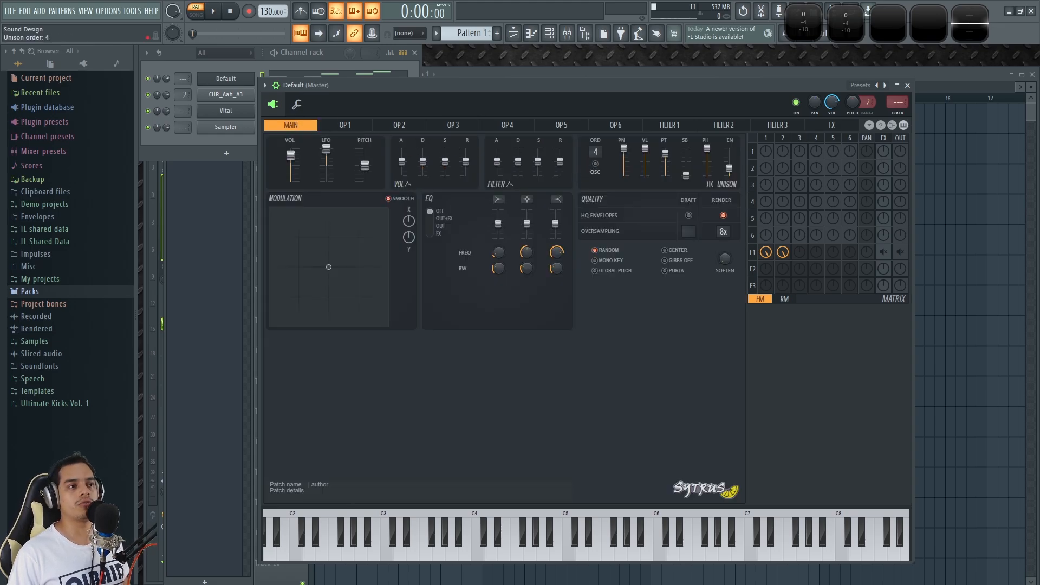
left_click(459, 126)
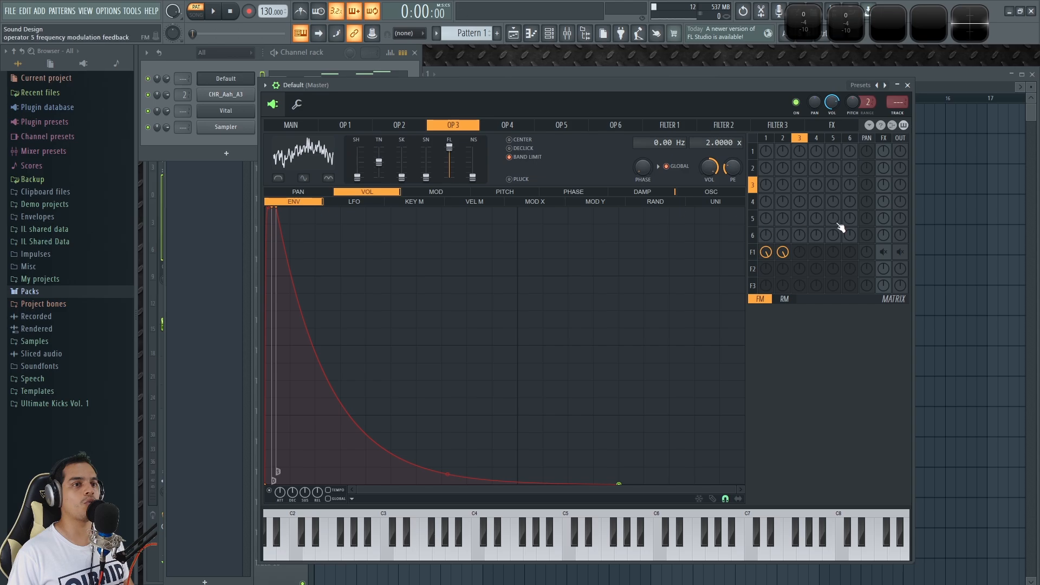
key("v")
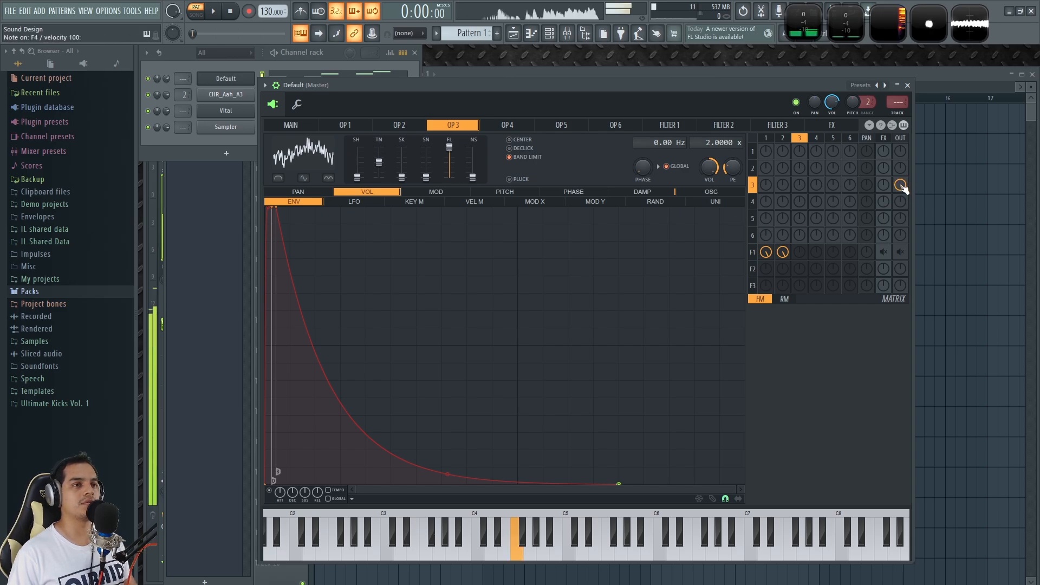
key("r")
key("e")
key("v")
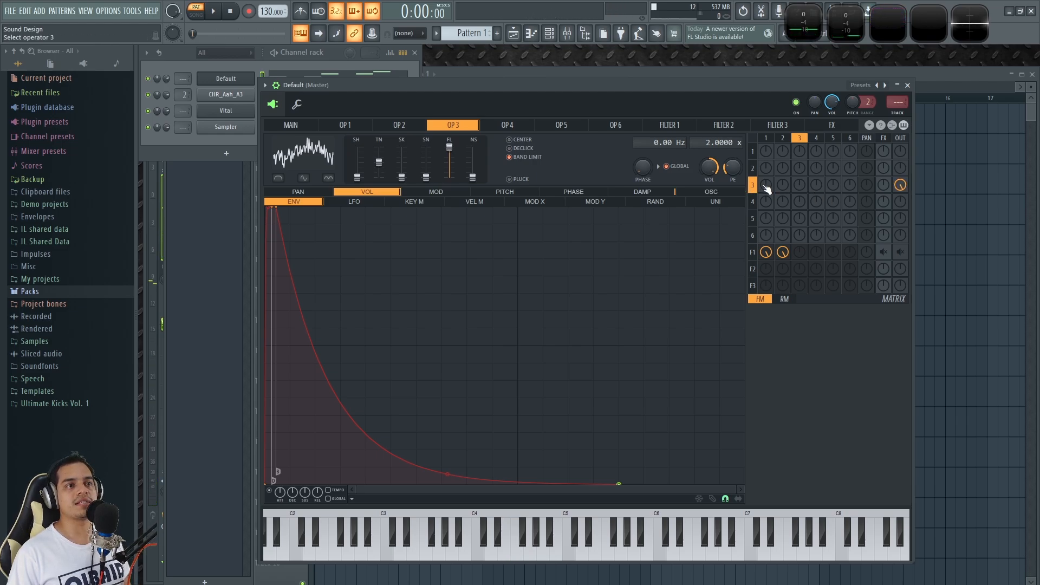
Solo operators 1 and 2 in turn through their OUT levels and play notes to compare them with operator 3
middle_click(904, 157)
key("v")
key("e")
middle_click(903, 169)
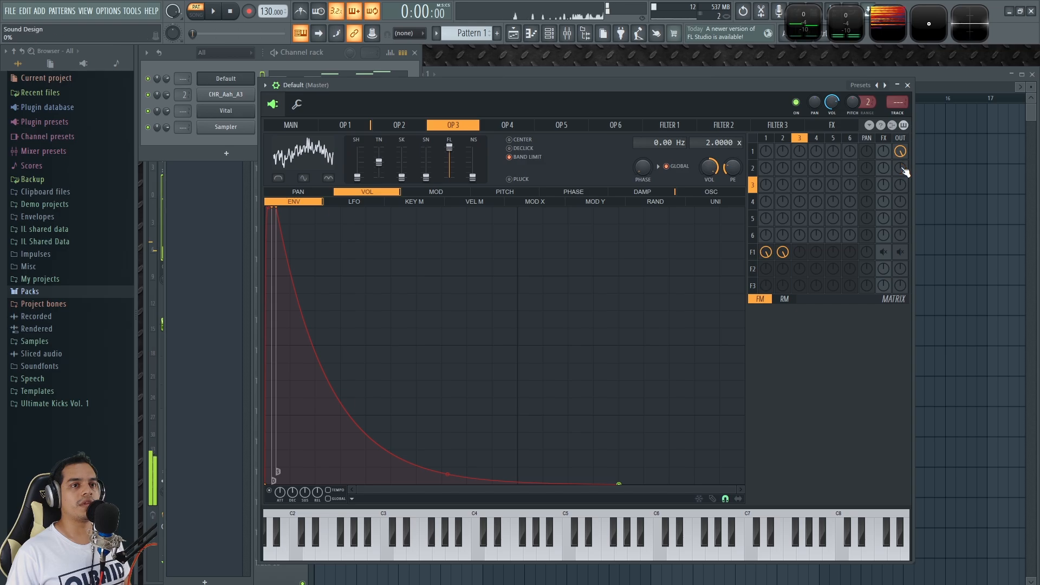
middle_click(902, 158)
key("e")
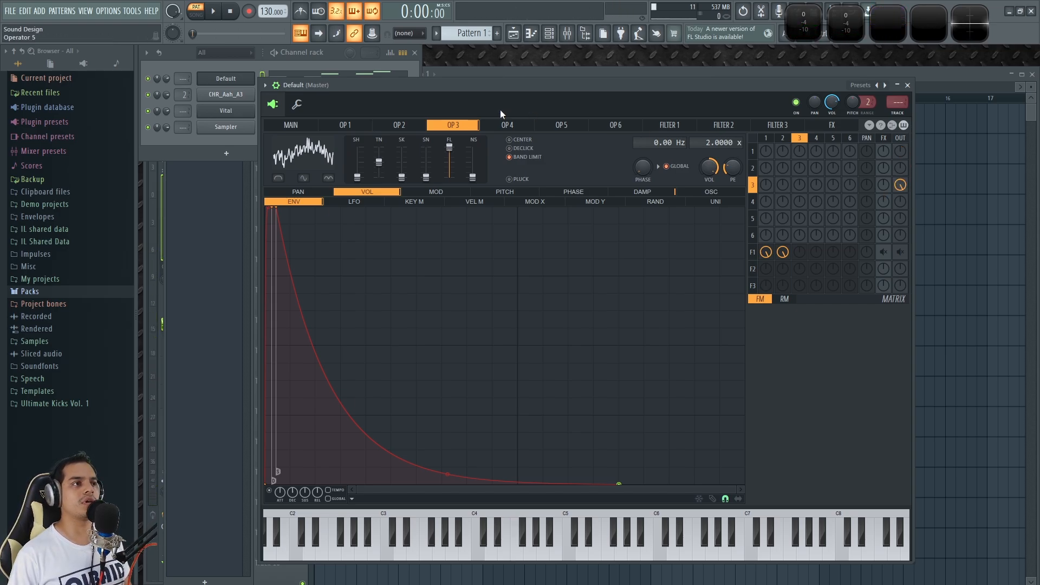
Switch among operators 1, 2 and 3 to compare their waveforms, phase settings and volume envelopes
left_click(400, 127)
left_click(355, 126)
left_click(397, 127)
left_click(454, 124)
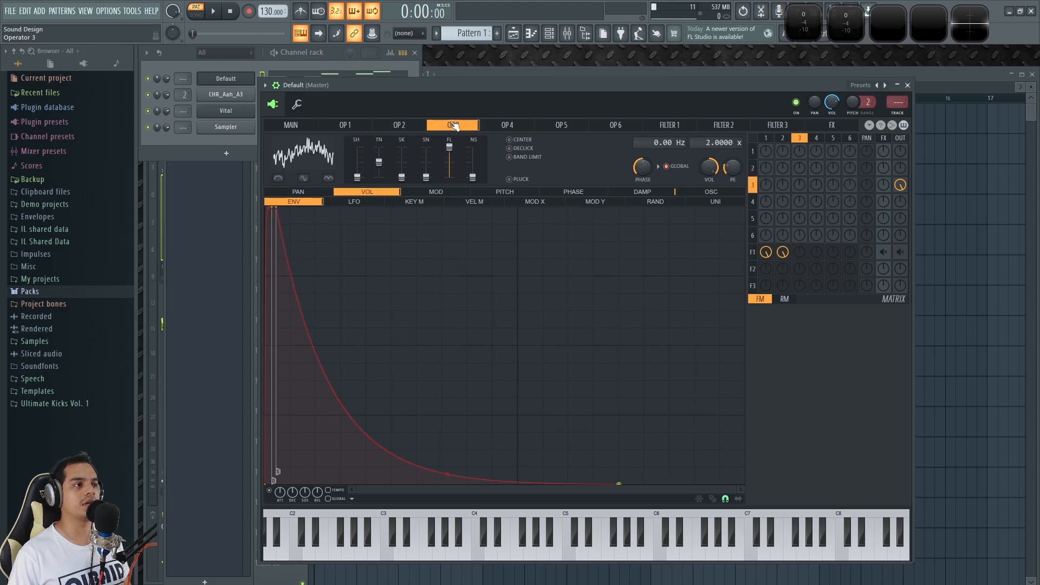
left_click(410, 128)
left_click(356, 128)
left_click(397, 130)
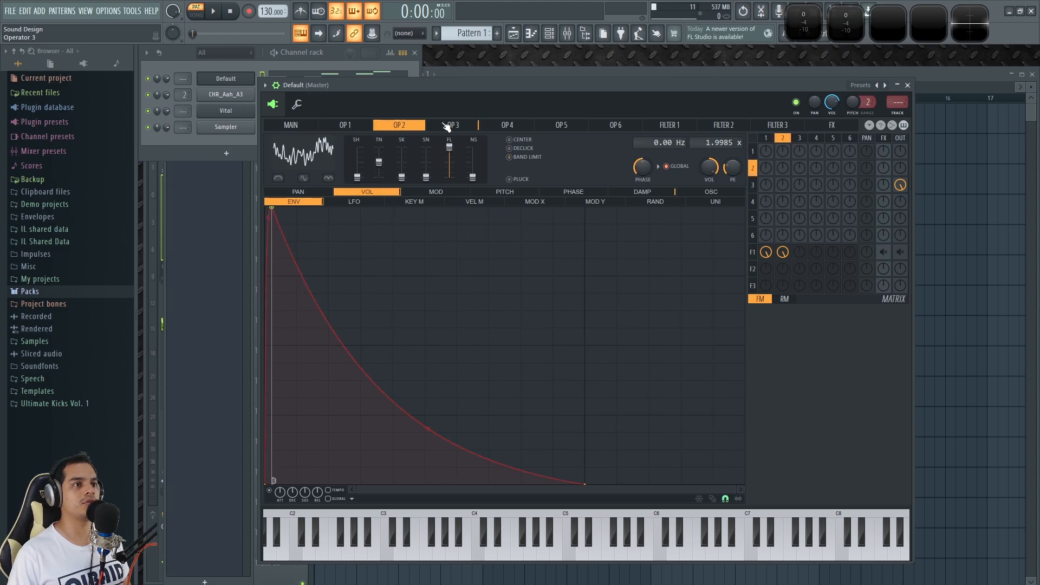
left_click(444, 127)
Flip between operators 1 and 2 to compare their volume, phase and detuned frequency ratios
left_click(363, 128)
left_click(407, 128)
left_click(357, 128)
left_click(391, 128)
left_click(356, 129)
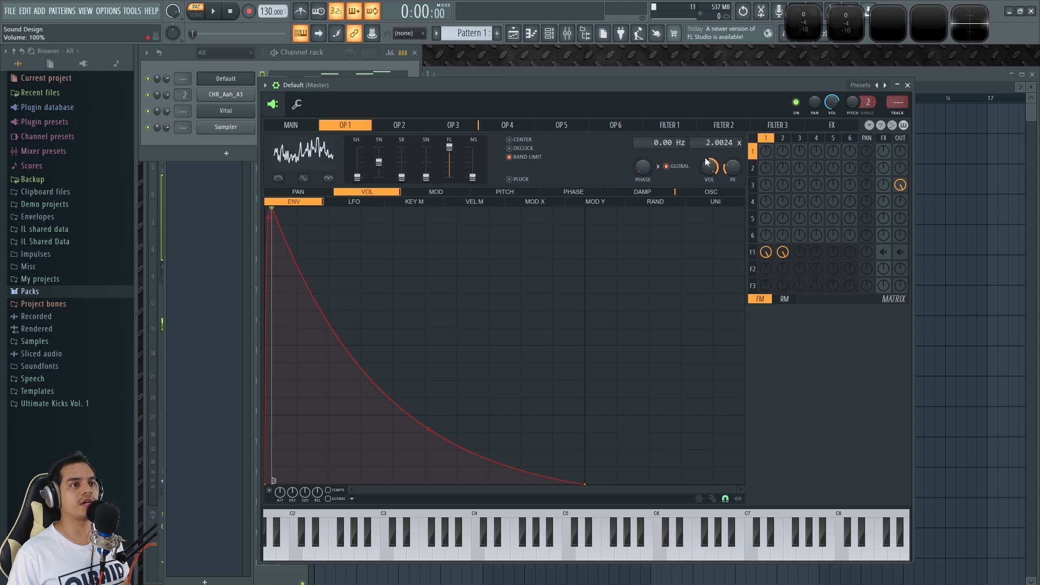
left_click(398, 128)
left_click(353, 128)
left_click(396, 129)
left_click(353, 129)
left_click(390, 129)
left_click(351, 127)
left_click(392, 128)
left_click(357, 129)
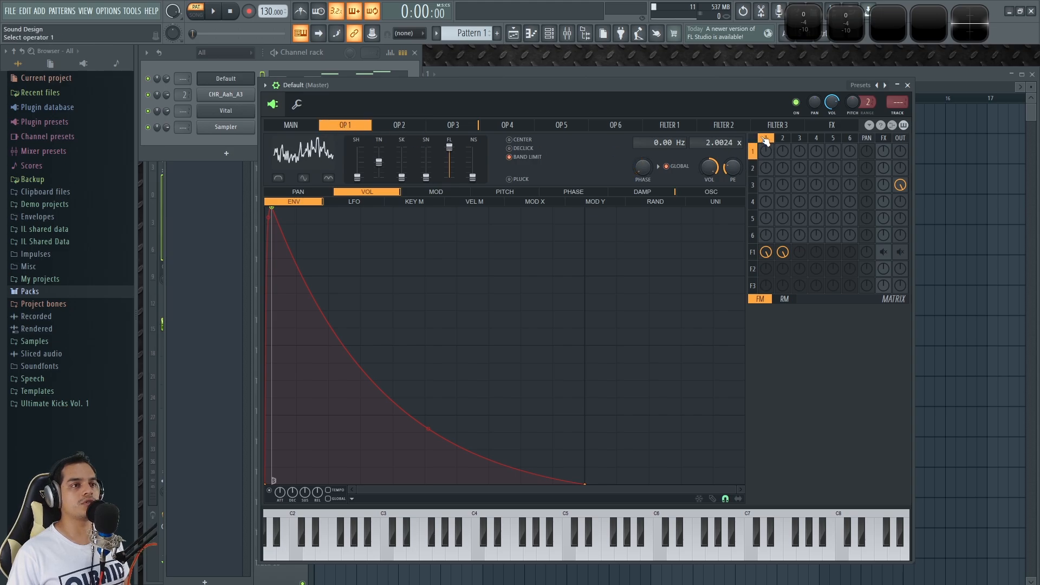
left_click(405, 128)
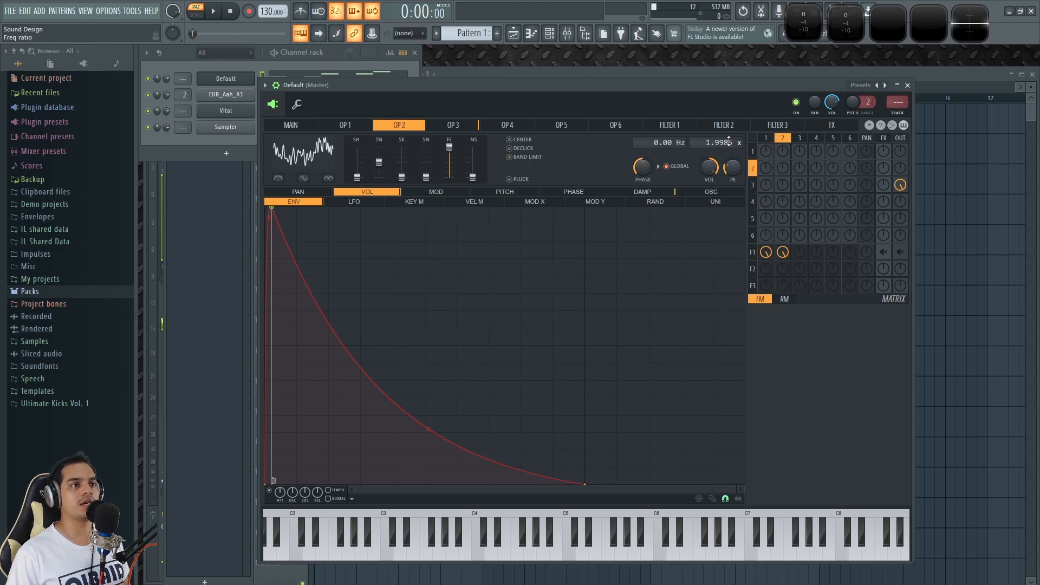
Raise the OUT levels of operators 1 and 2 alongside operator 3 and play all three together
key("c")
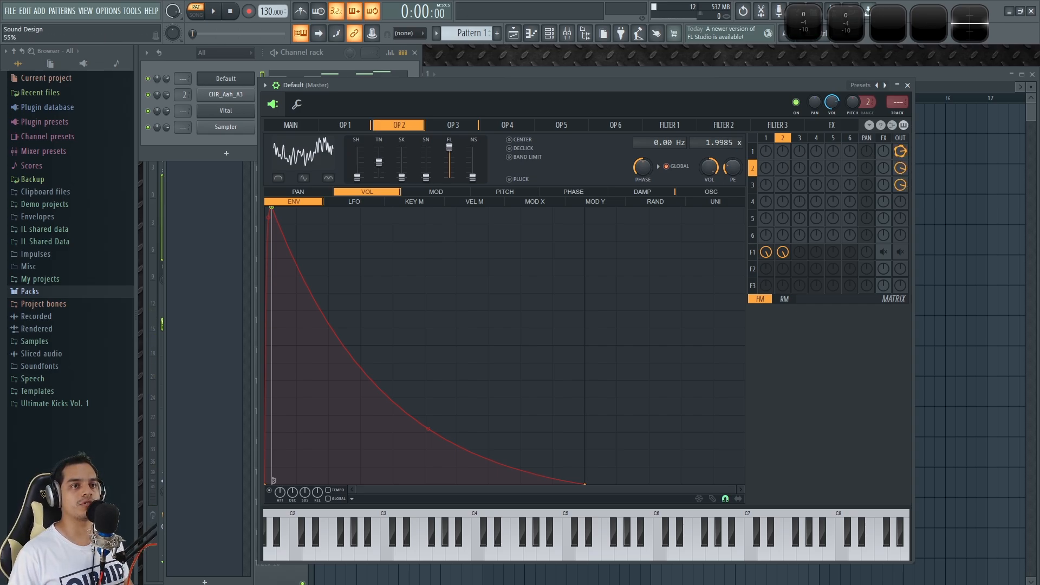
key("c")
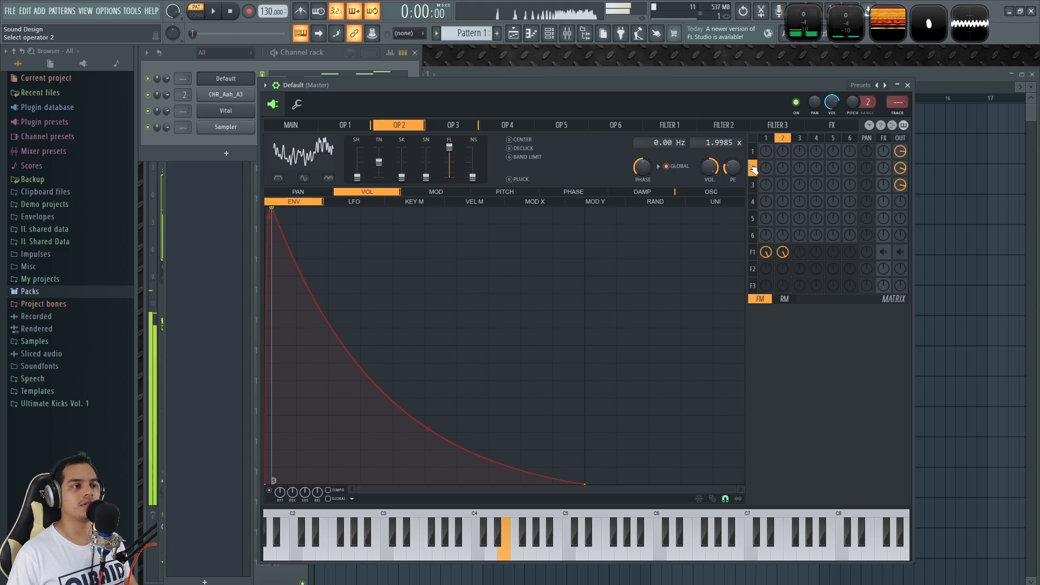
Set the main unison order to 1 and replay the layered note against the spectrum
left_click(297, 125)
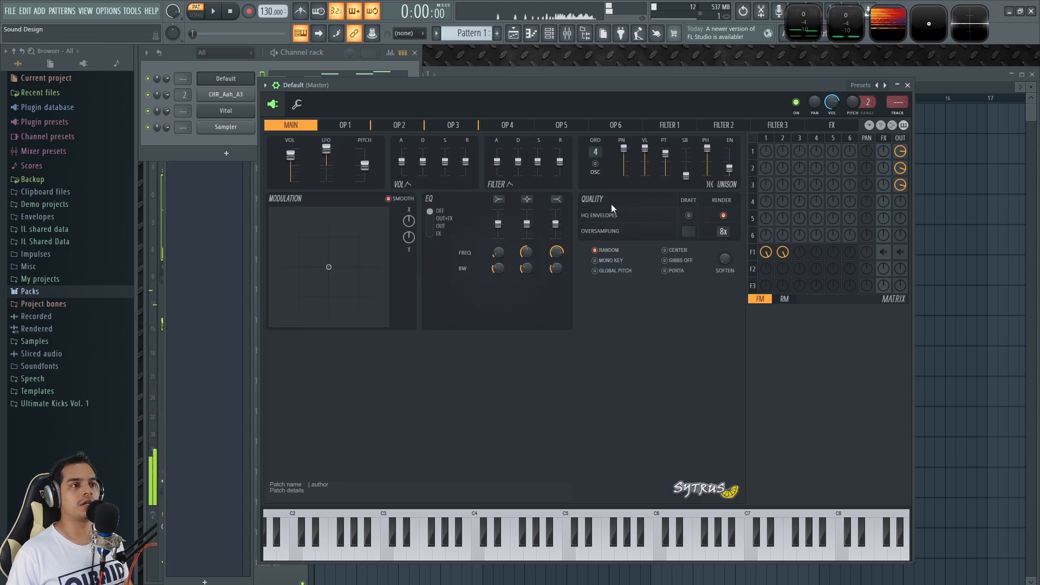
left_click_drag(594, 151, 594, 157)
key("c")
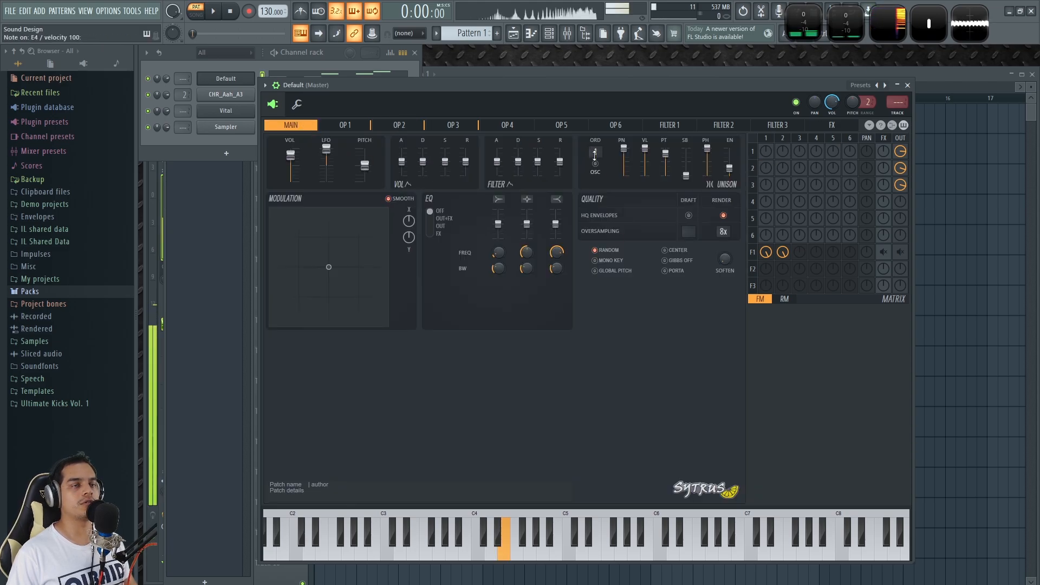
double_click(894, 26)
key("c")
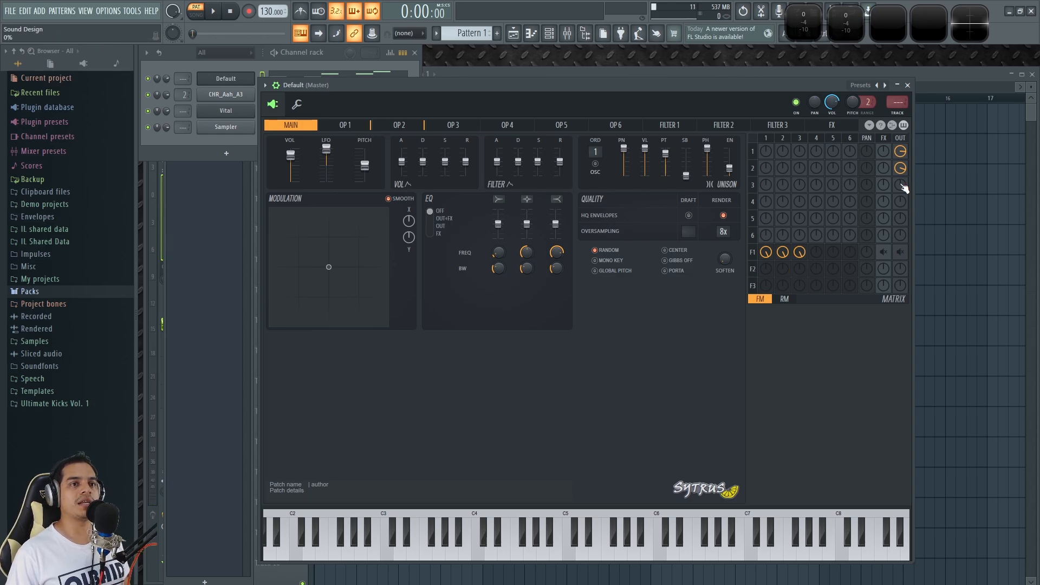
Route operators 1 to 3 through filter 1 instead of directly out, raise filter 1's OUT level and audition its cutoff envelope
left_click(660, 125)
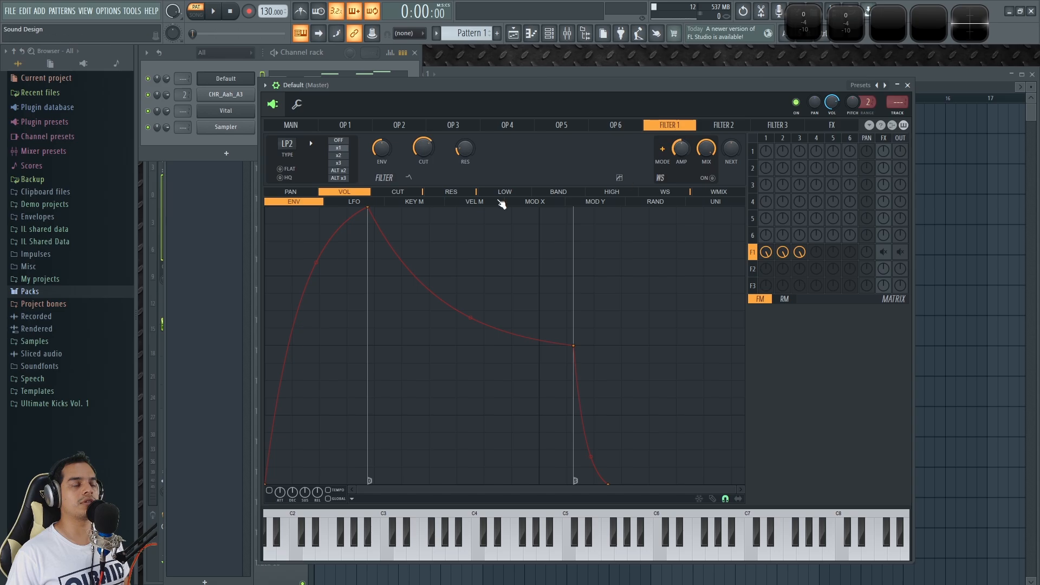
left_click(410, 193)
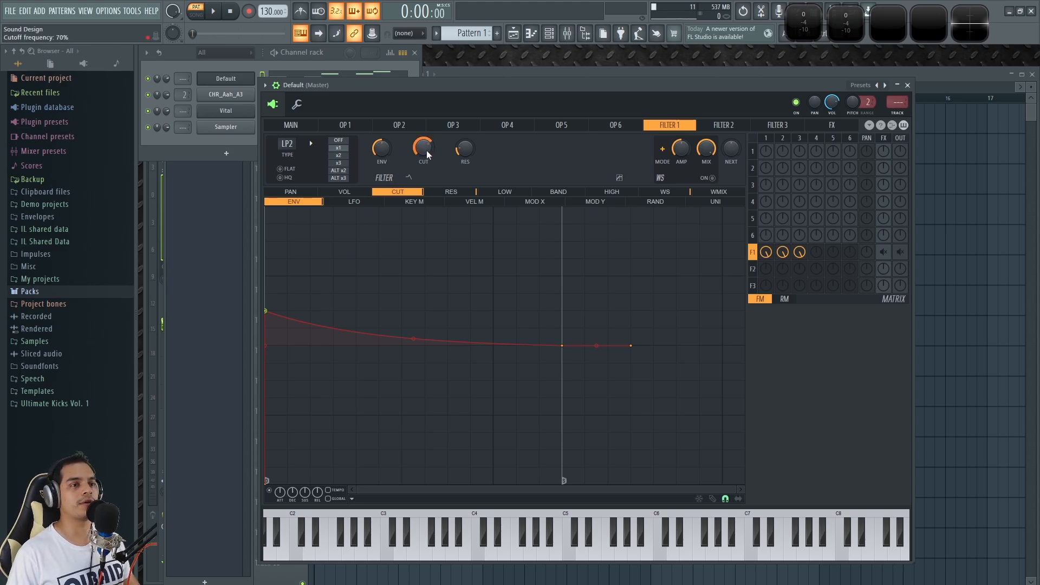
left_click_drag(900, 254, 900, 239)
key("c")
key("c")
key("c")
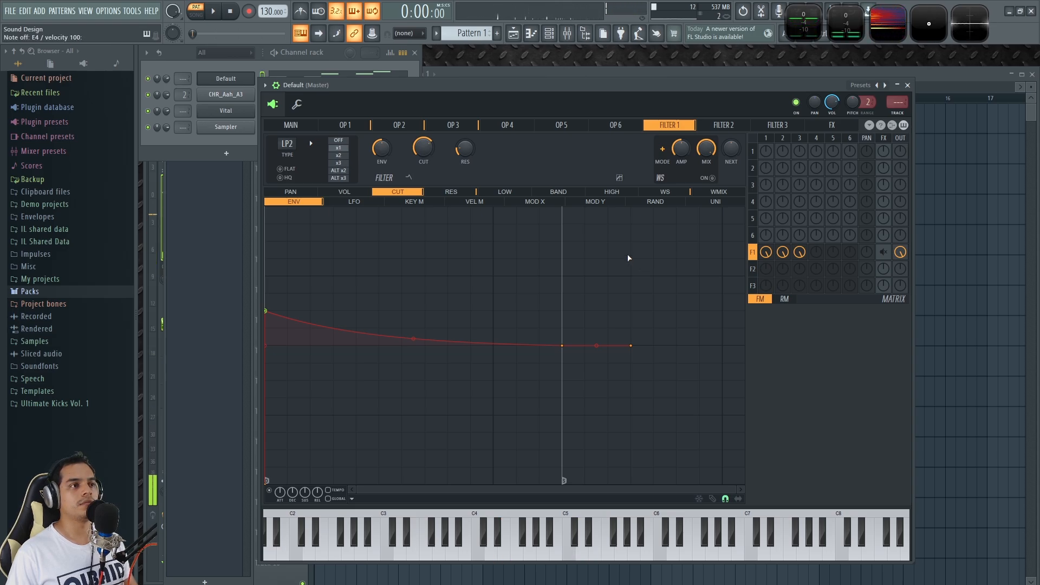
key("c")
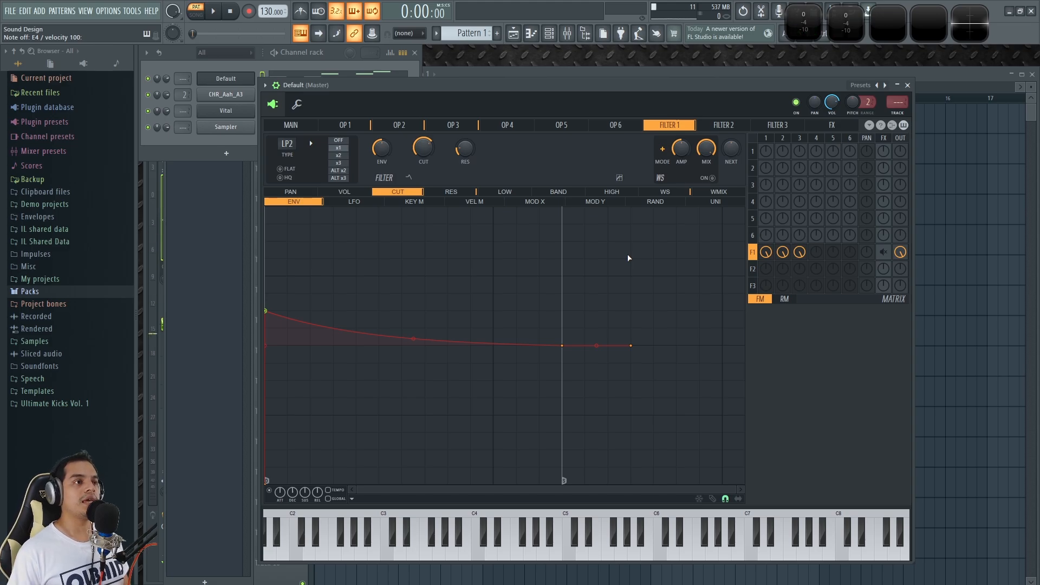
Inspect filter 1's resonance envelope, switching it off and back on while playing notes
left_click(453, 193)
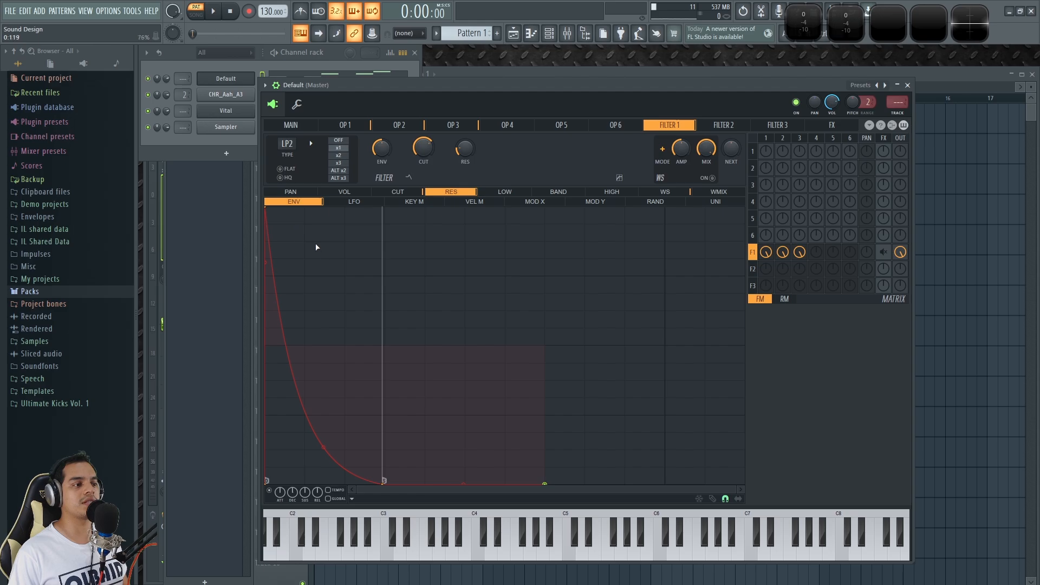
key("w")
left_click(270, 490)
key("w")
key("c")
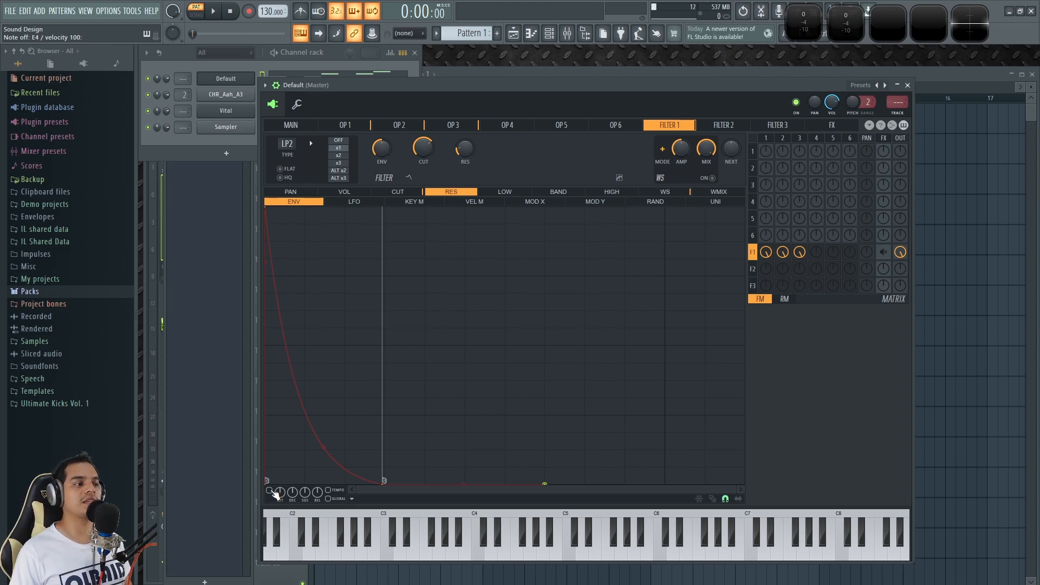
key("c")
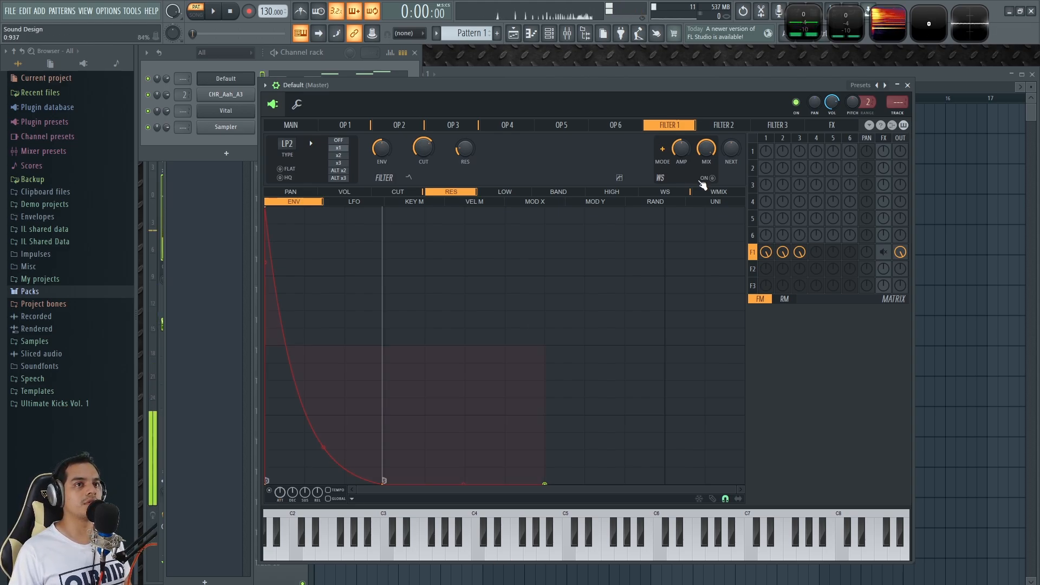
Enlarge the Wave Candy spectrum display and replay one note while toggling filter 1's resonance envelope
left_click(885, 28)
key("c")
key("c")
key("c")
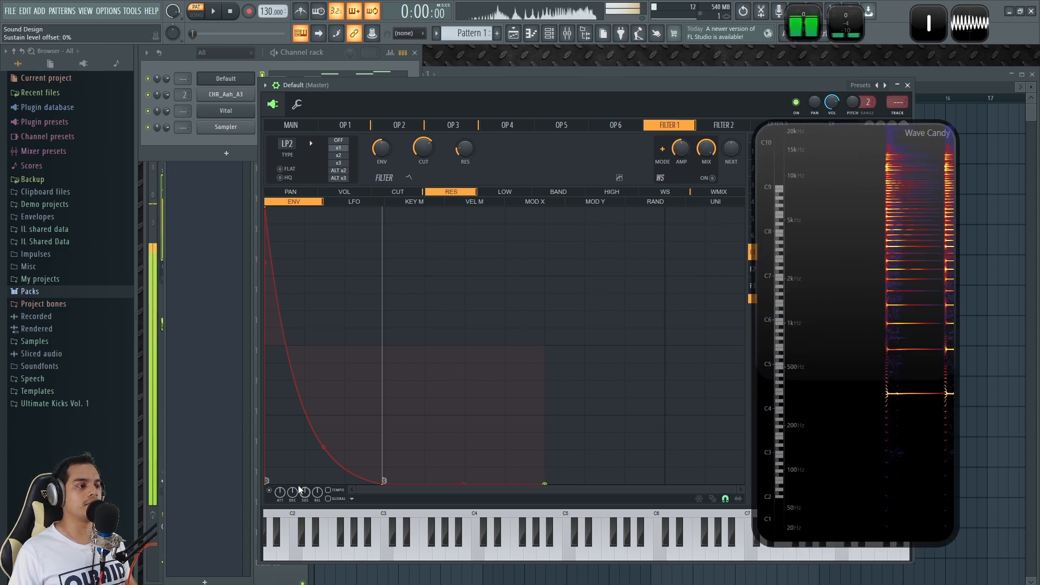
left_click(270, 491)
key("c")
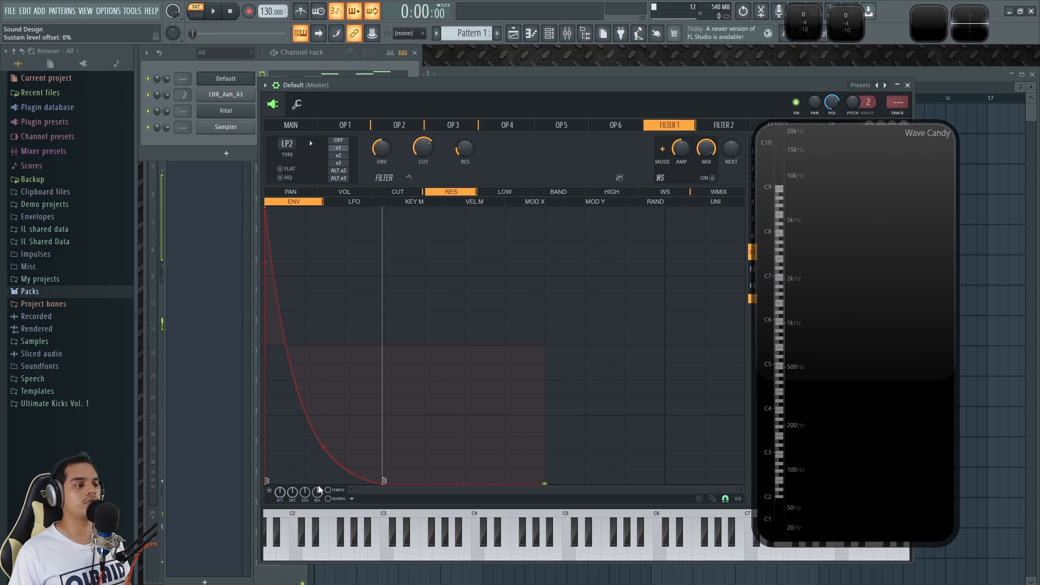
Play short melodies with filter 1's resonance envelope on and off to compare the attack
key("v")
key("r")
key("w")
key("q")
key("v")
left_click(270, 491)
key("v")
key("t")
key("e")
key("w")
key("c")
left_click(270, 492)
key("t")
key("e")
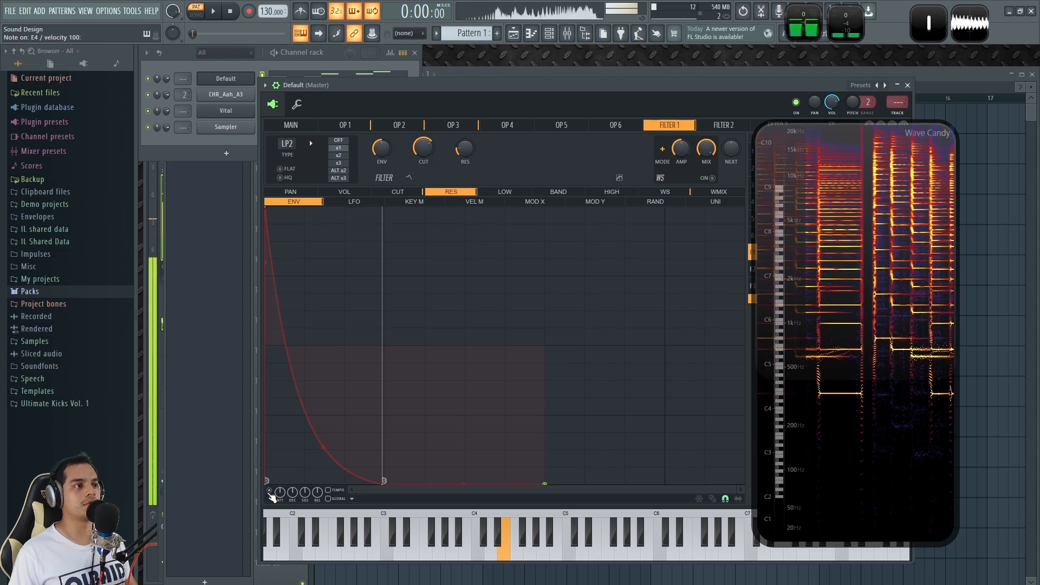
Shorten the decay of filter 1's cutoff envelope, lower its starting point and audition several notes
left_click(398, 192)
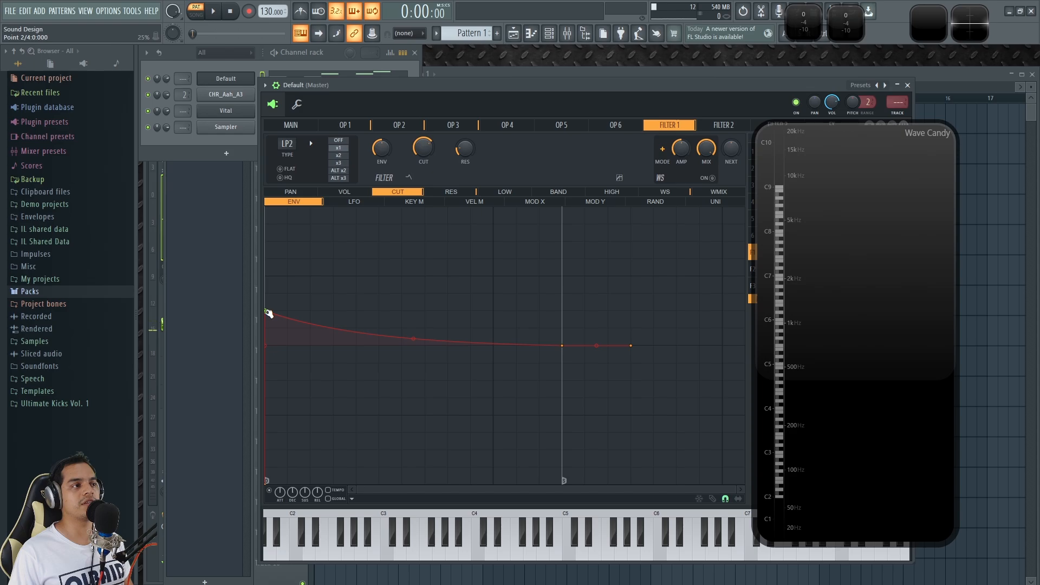
left_click_drag(557, 348, 495, 344)
key("c")
key("e")
key("w")
key("c")
key("r")
key("c")
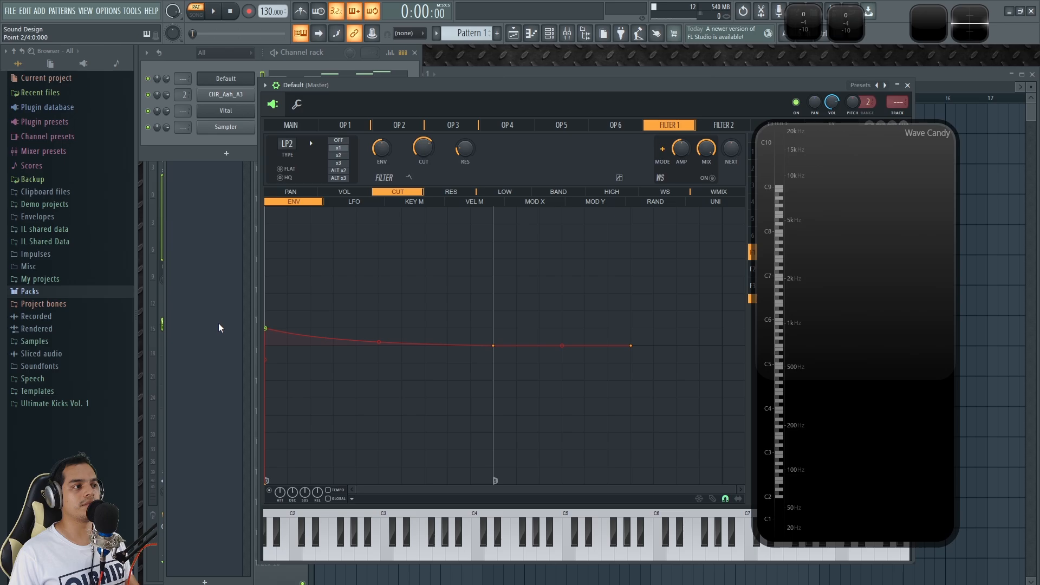
key("c")
key("r")
key("w")
key("q")
key("c")
Raise the starting point of filter 1's cutoff envelope and play notes to audition the brighter attack
left_click_drag(266, 329, 265, 313)
key("r")
key("w")
key("q")
key("c")
key("r")
key("c")
key("c")
key("c")
key("c")
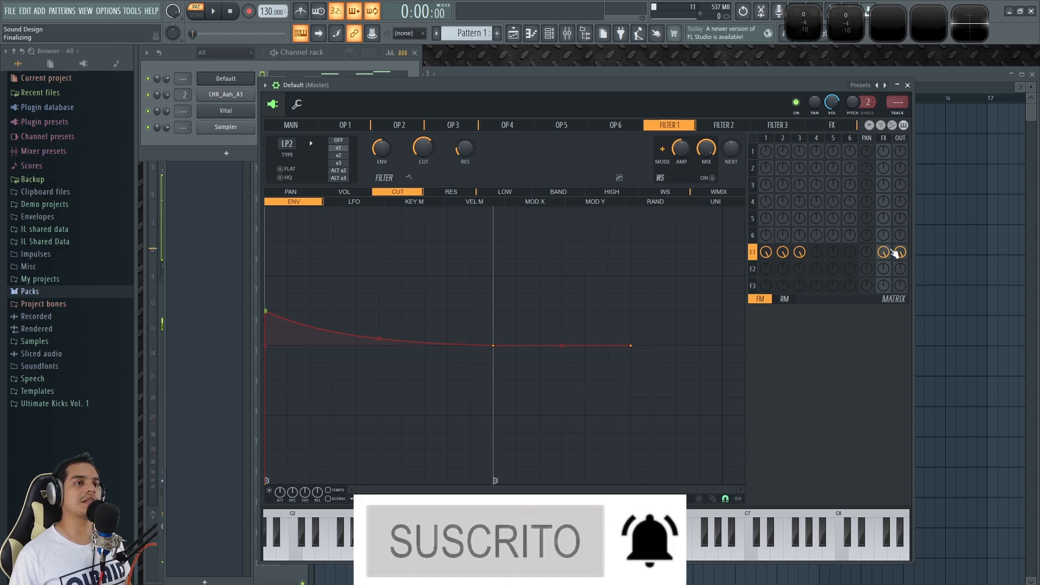
Show the FX section and try chorus order 9 before setting it back to 4
left_click(841, 126)
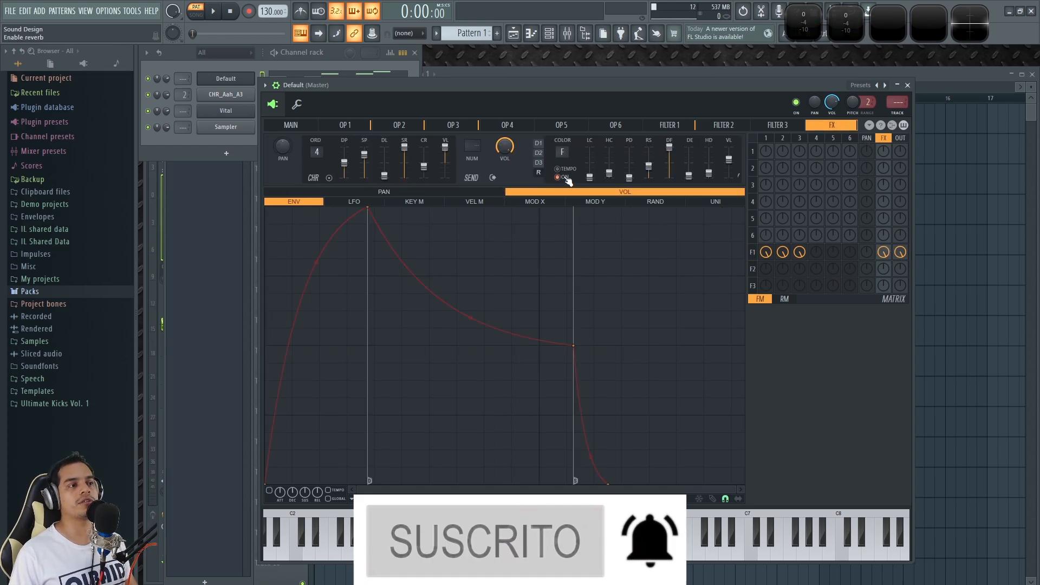
key("v")
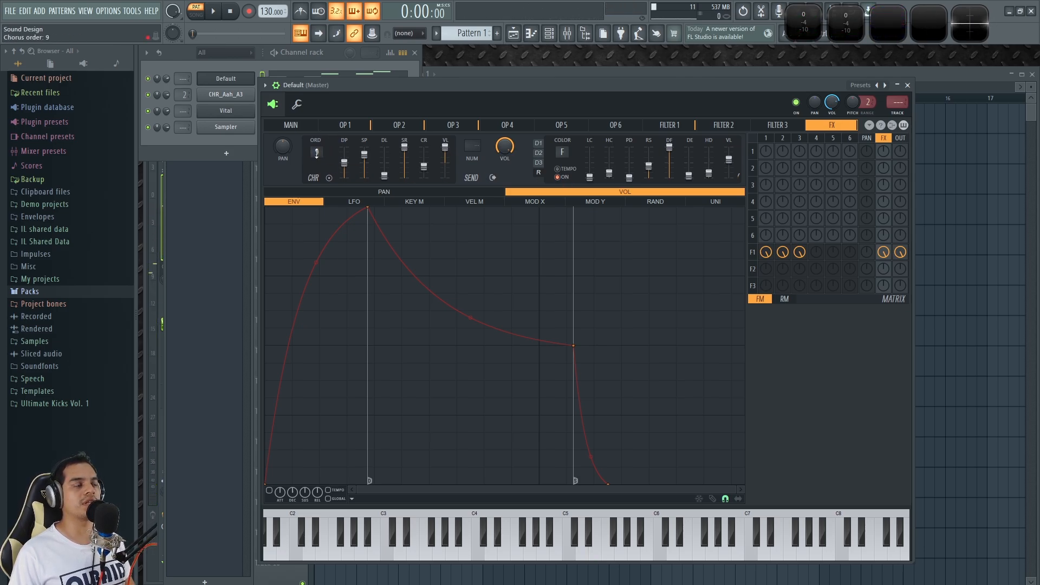
key("c")
left_click_drag(316, 153, 316, 168)
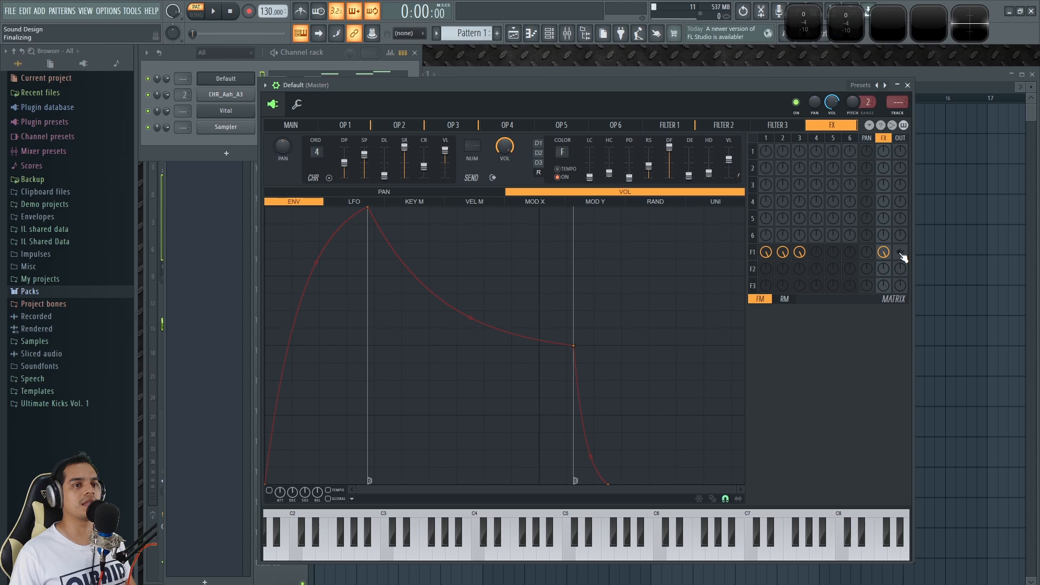
Mute filter 1's direct output and play notes through the effects with the reverb on and off
key("c")
key("r")
key("e")
key("c")
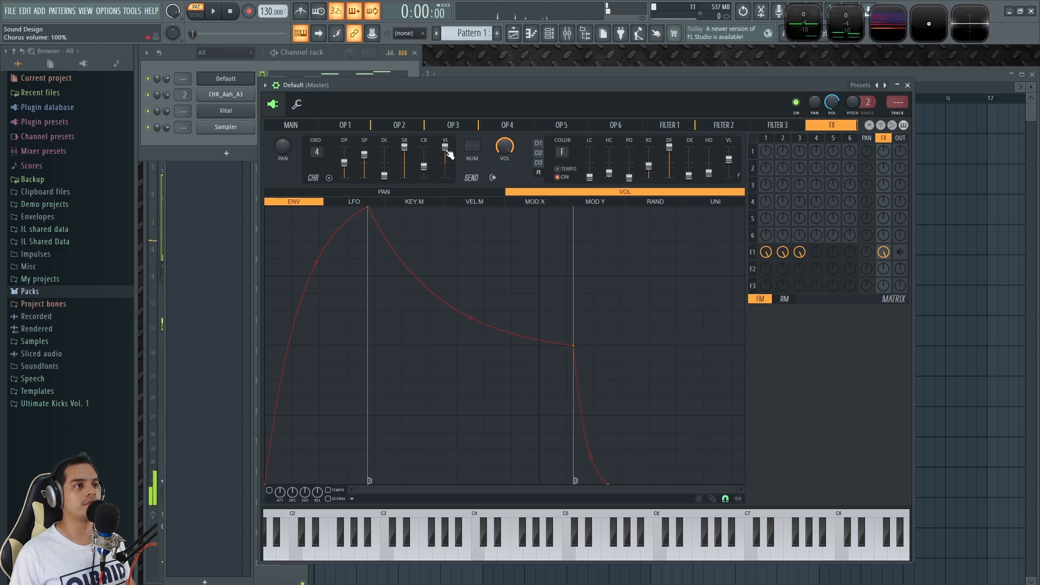
key("c")
key("e")
key("c")
key("c")
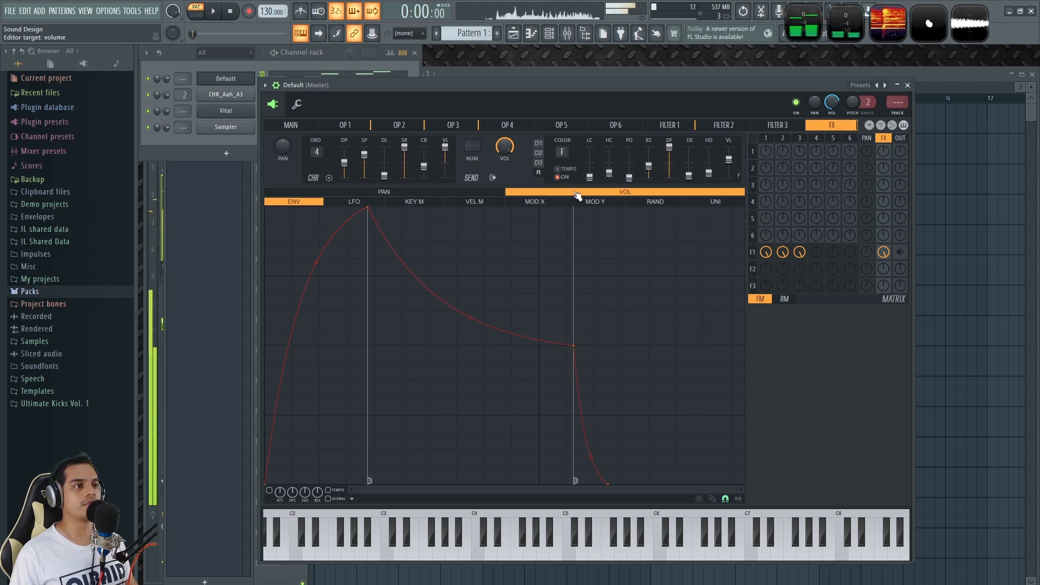
key("e")
key("c")
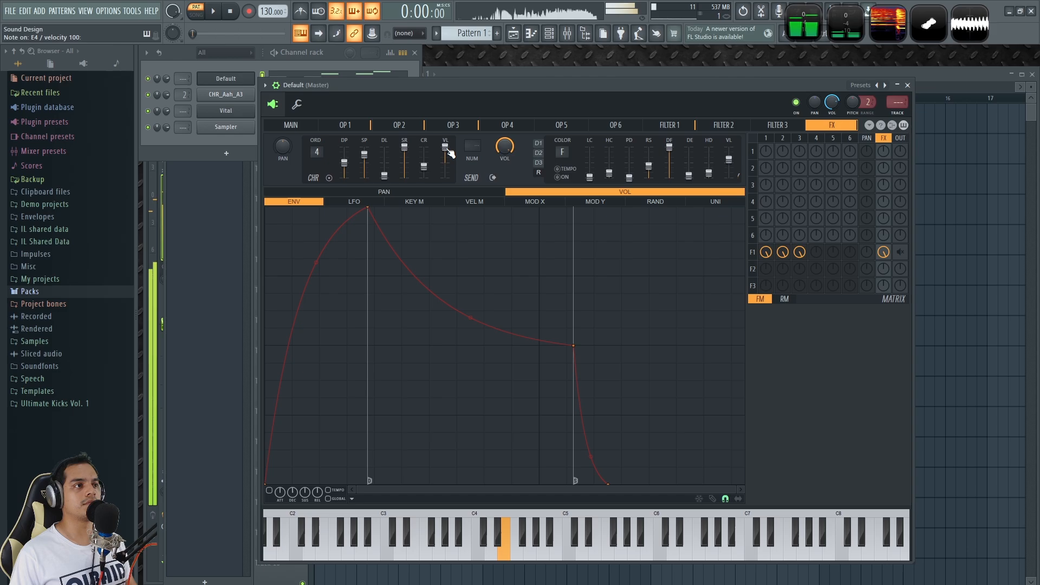
Restore filter 1's direct output and compare notes with the chorus volume at 6% and back at full
left_click_drag(447, 148, 446, 163)
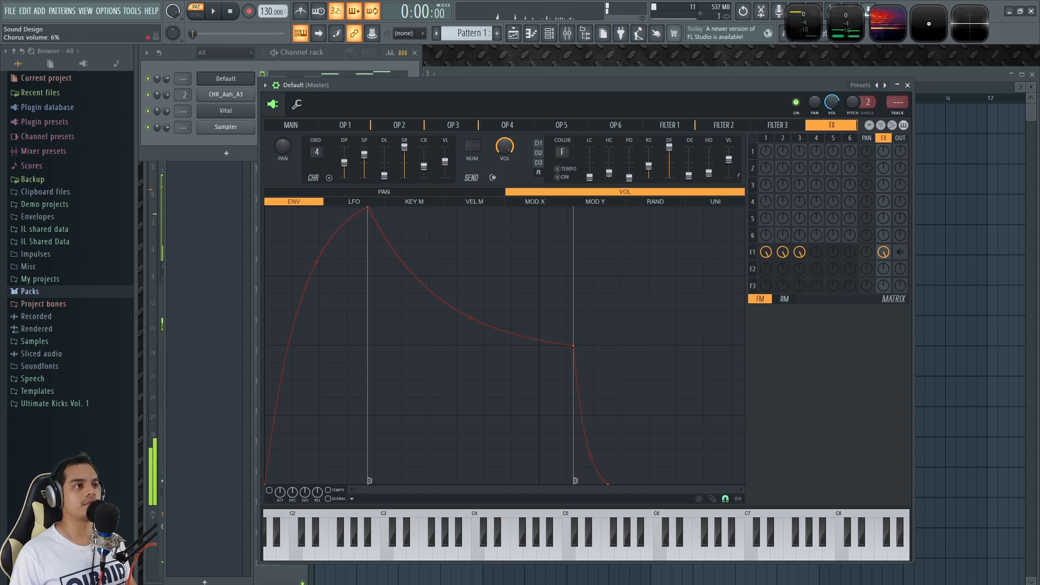
right_click(901, 254)
key("e")
key("c")
key("c")
key("e")
left_click_drag(446, 164, 447, 148)
Reduce filter 1's level to the output and audition notes with the reverb off and on
key("c")
key("e")
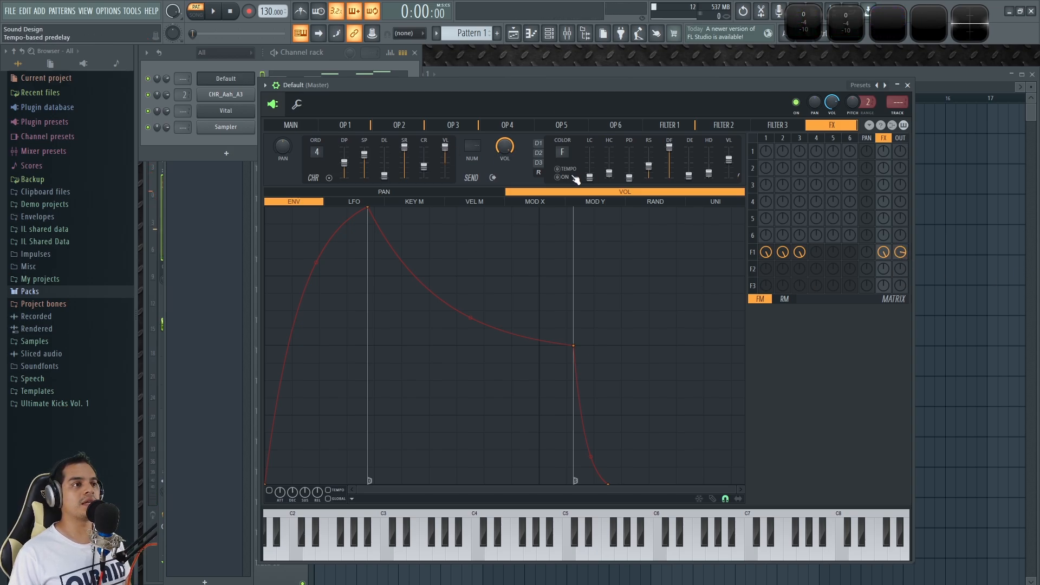
key("t")
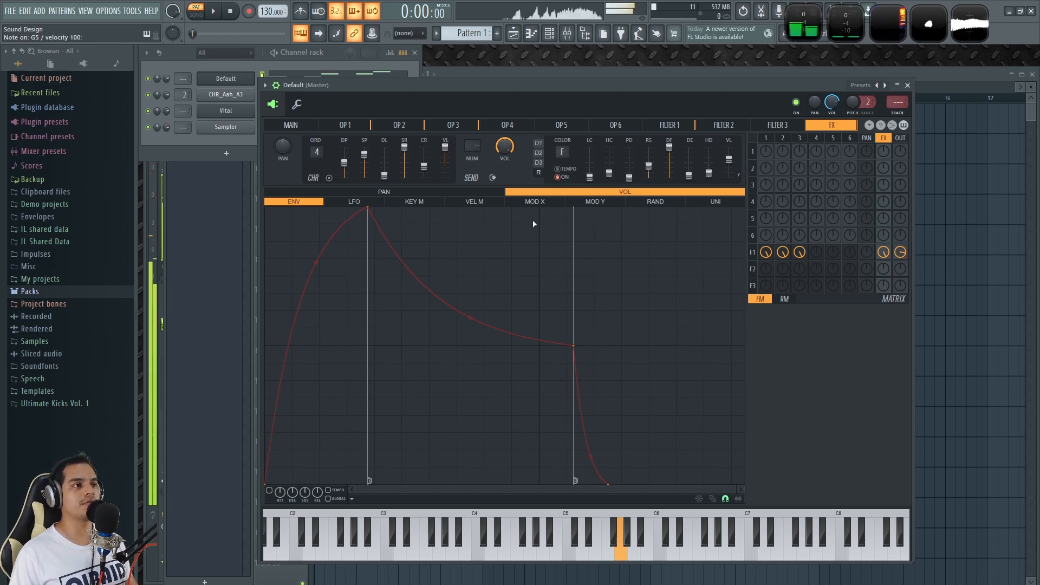
key("x")
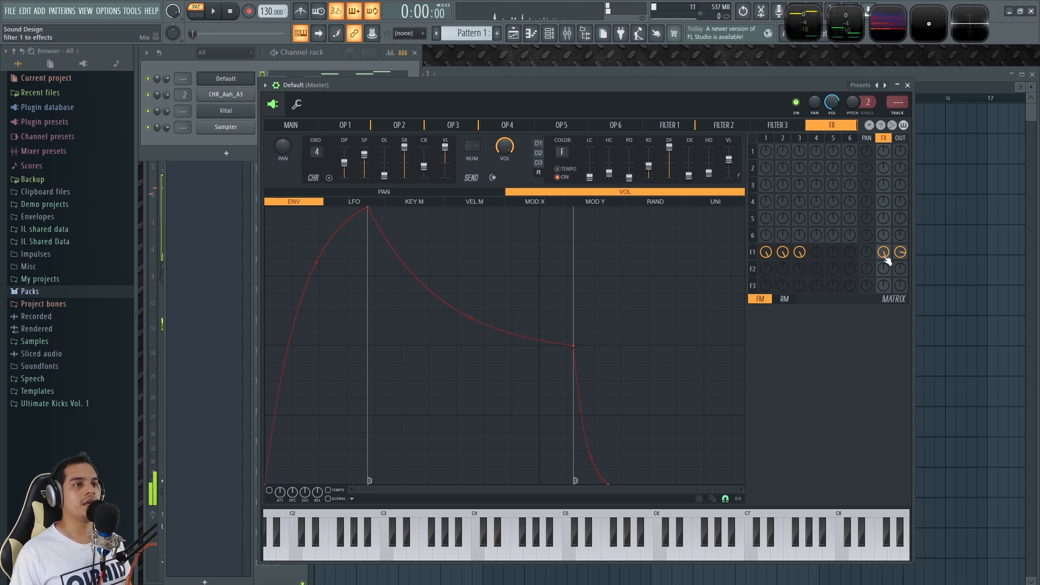
Raise the master level to 77% in the main section while playing several notes
left_click(315, 128)
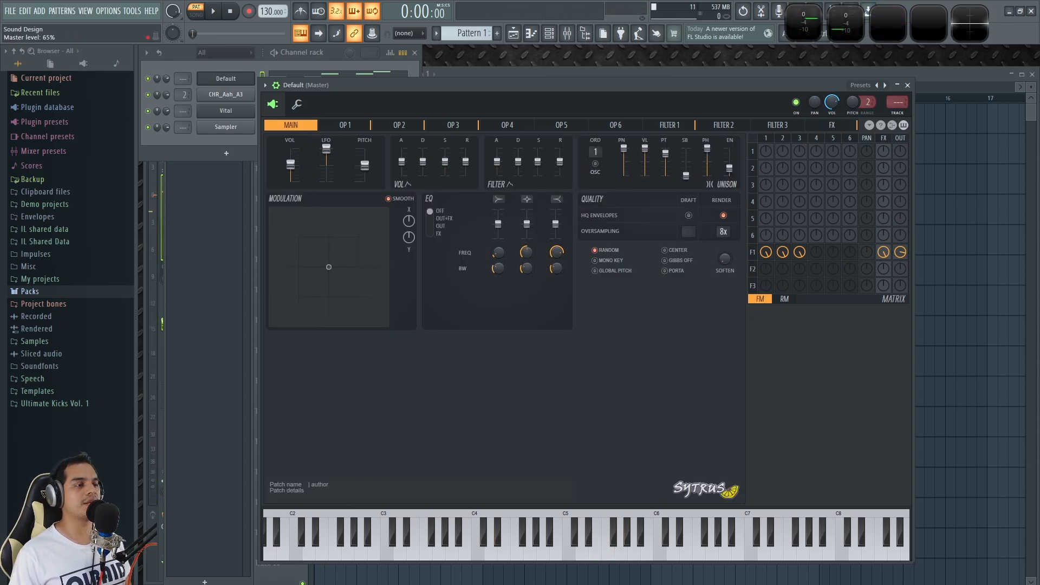
left_click_drag(395, 83, 410, 79)
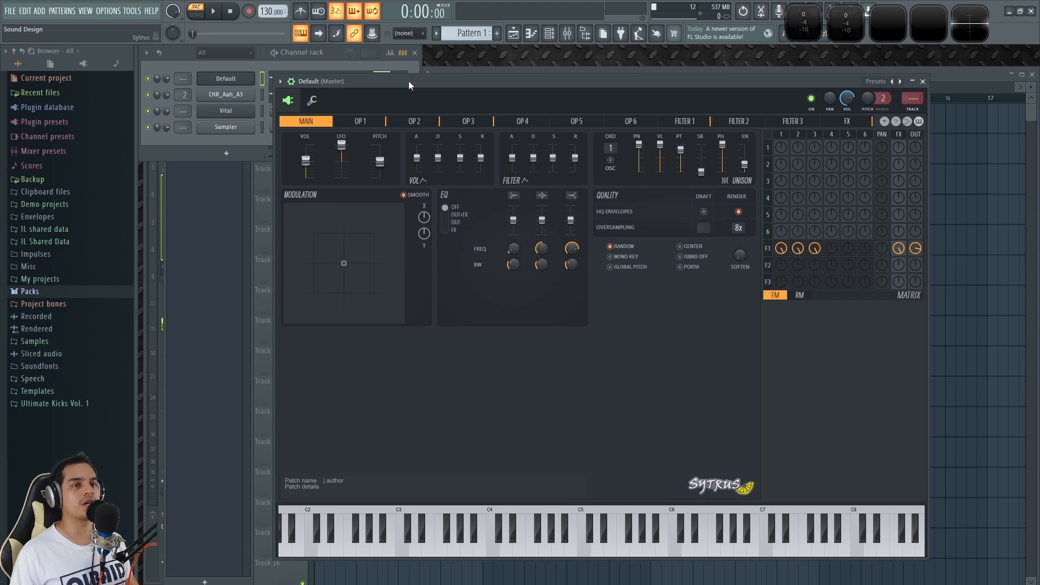
key("c")
key("t")
key("e")
key("w")
key("c")
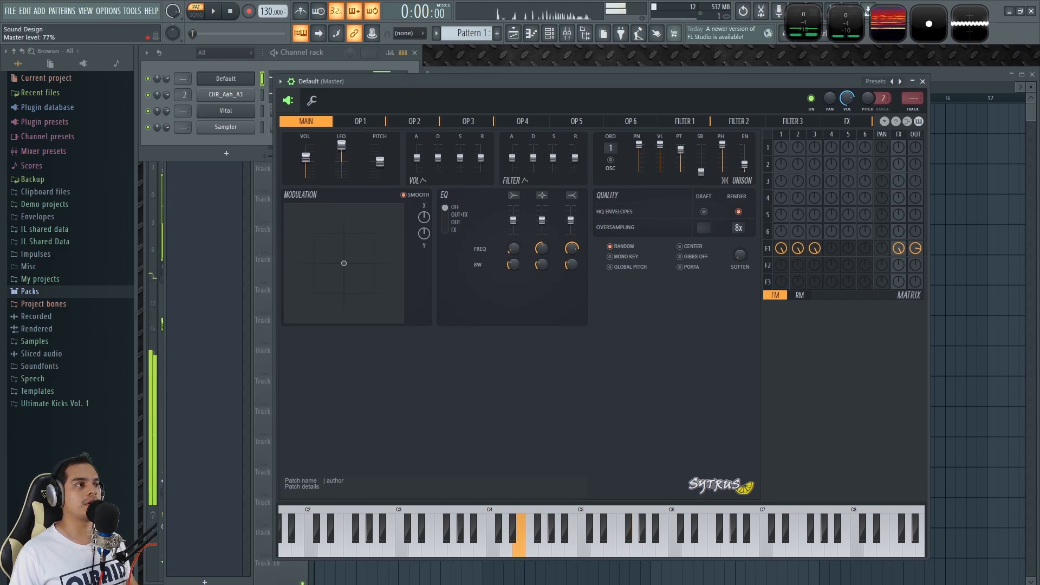
left_click_drag(465, 79, 435, 86)
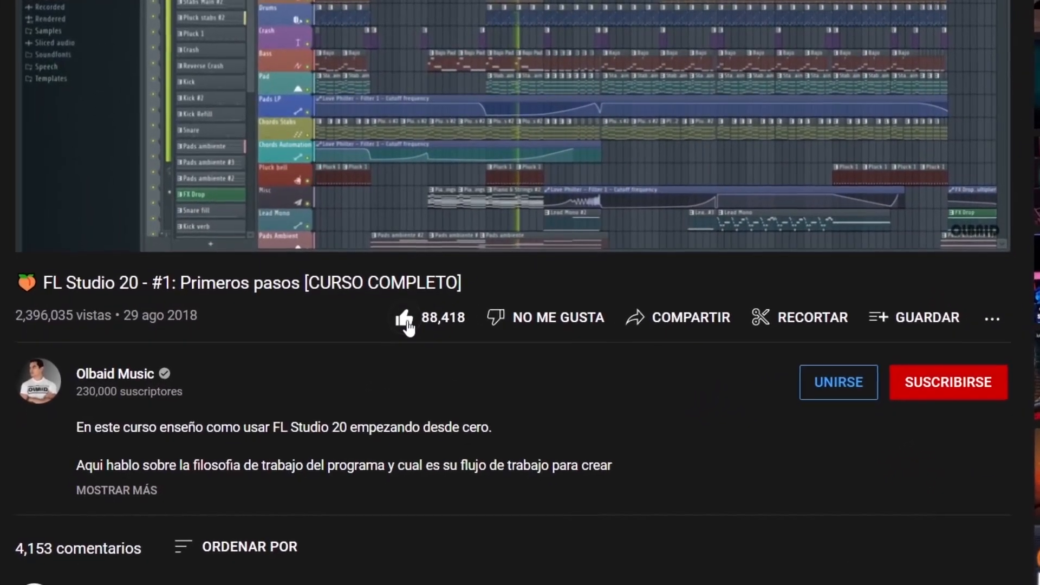
Switch to YouTube, subscribe to the Olbaid Music channel and turn on its notifications
left_click(967, 382)
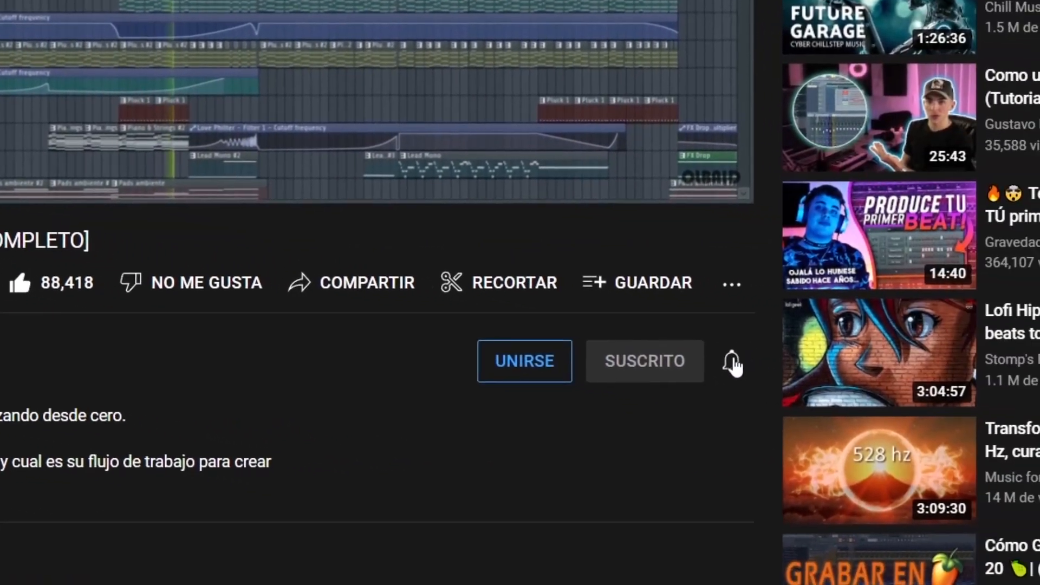
left_click(845, 383)
left_click(899, 437)
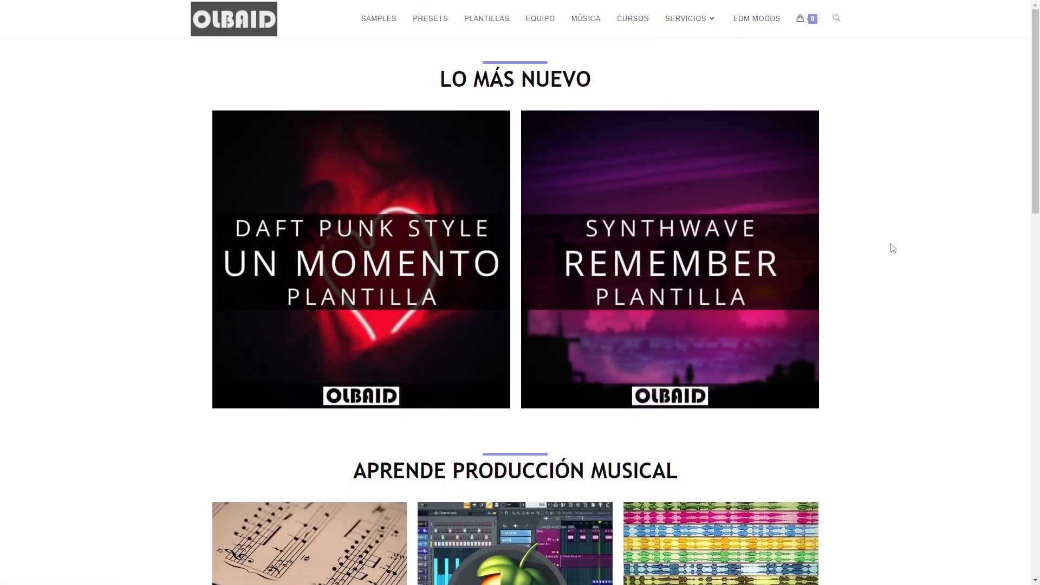
Switch to the Olbaid website and browse its newest templates and music production courses
scroll(913, 343, "down", 9)
scroll(923, 397, "down", 10)
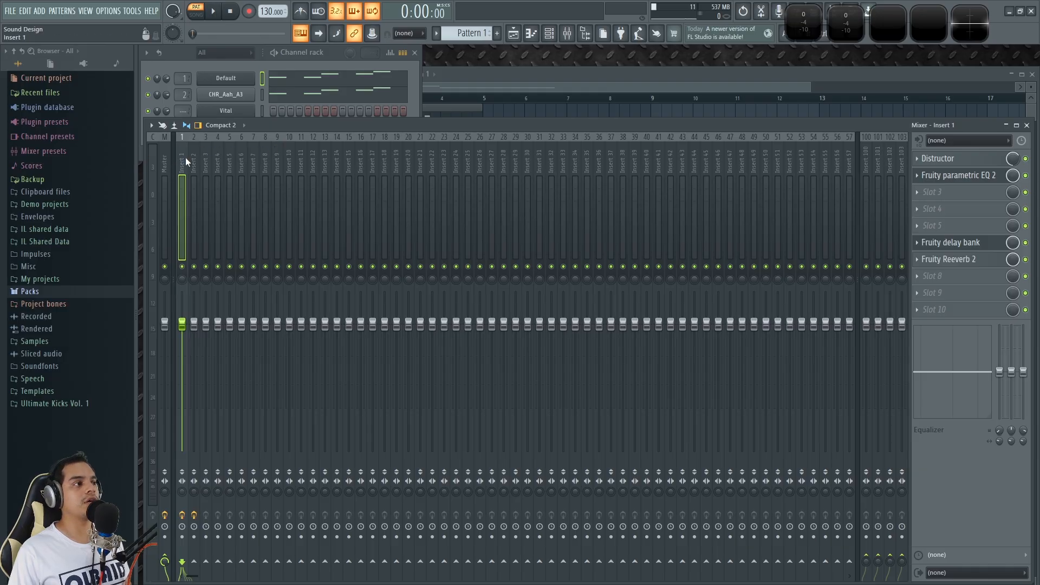
Bypass the EQ, delay and reverb on Insert 1 and compare notes with Distructor off and on
left_click(955, 161)
left_click_drag(571, 171, 548, 166)
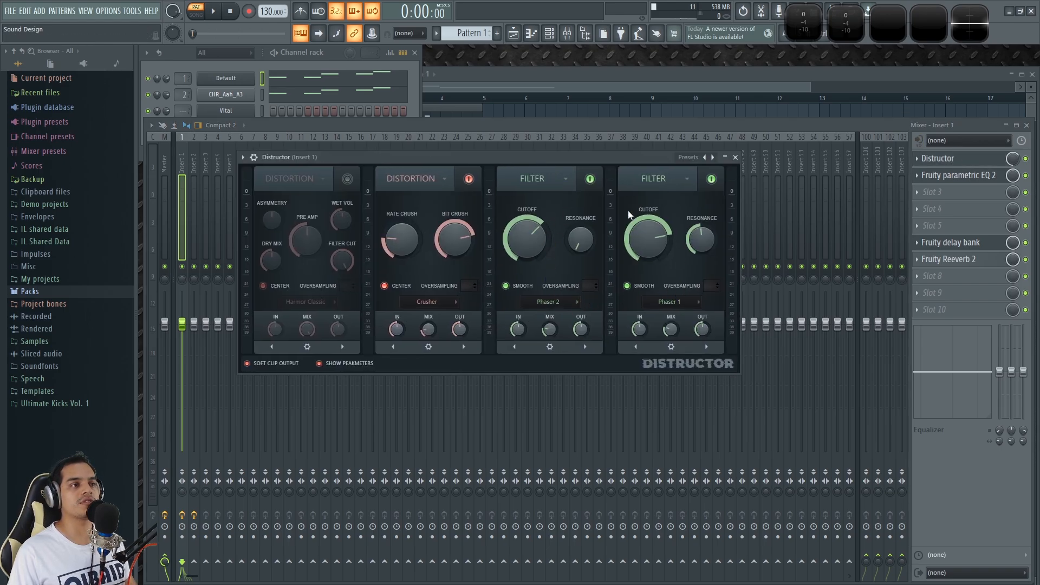
left_click(1026, 176)
left_click(1025, 259)
left_click(933, 158)
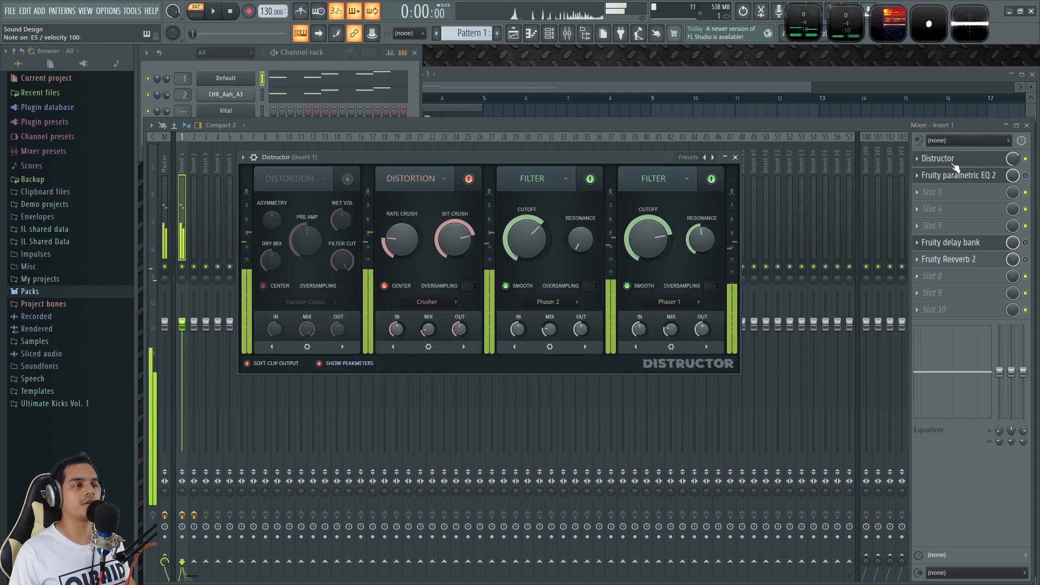
left_click(1025, 159)
left_click(1026, 159)
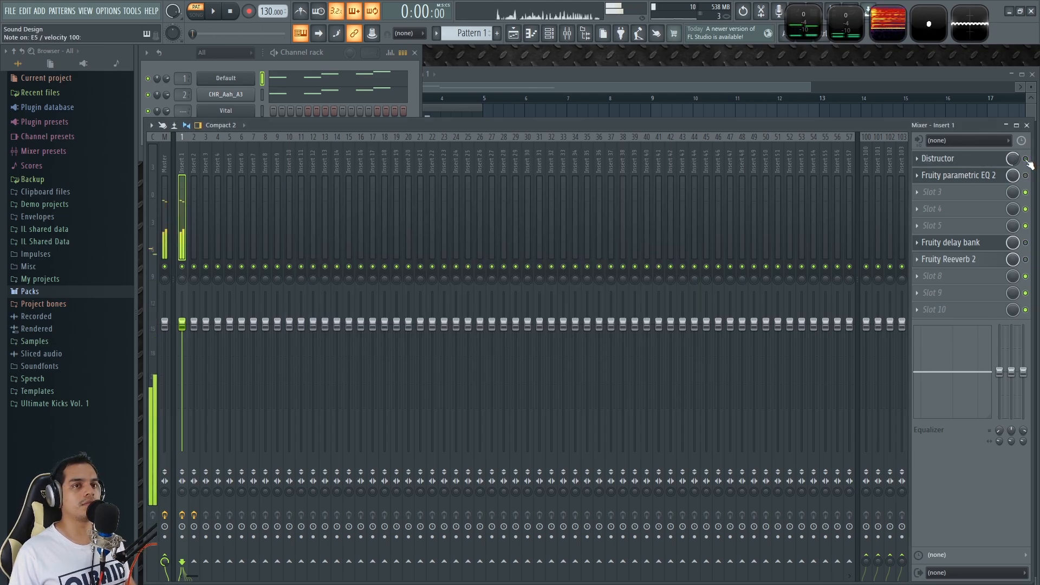
Examine Distructor's Crusher distortion and two phaser filters while playing notes, and close the plugin
left_click(974, 161)
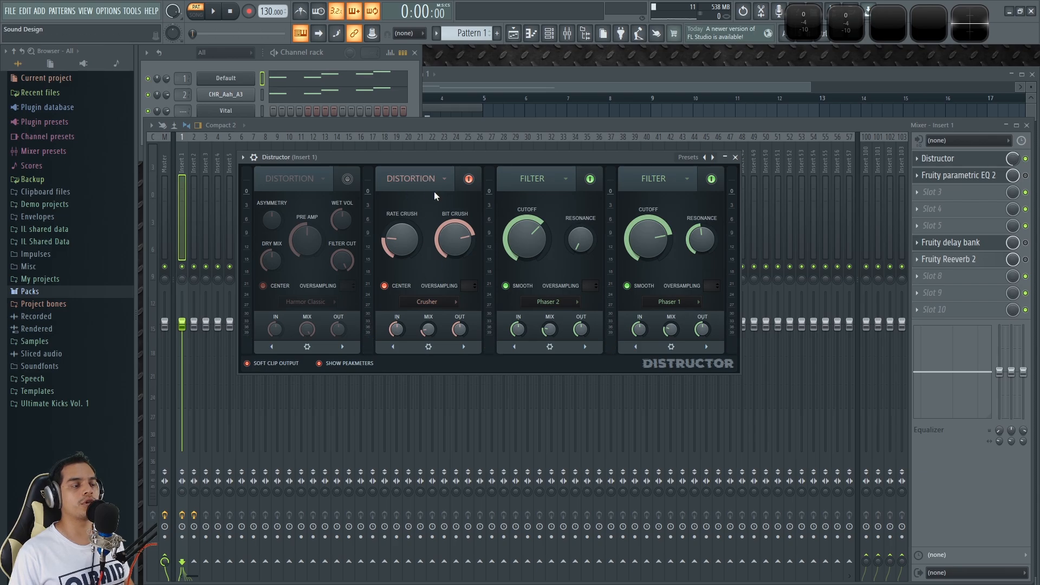
mouse_move(429, 329)
left_mouse_down()
mouse_move(428, 319)
mouse_move(428, 342)
mouse_move(428, 328)
left_mouse_up()
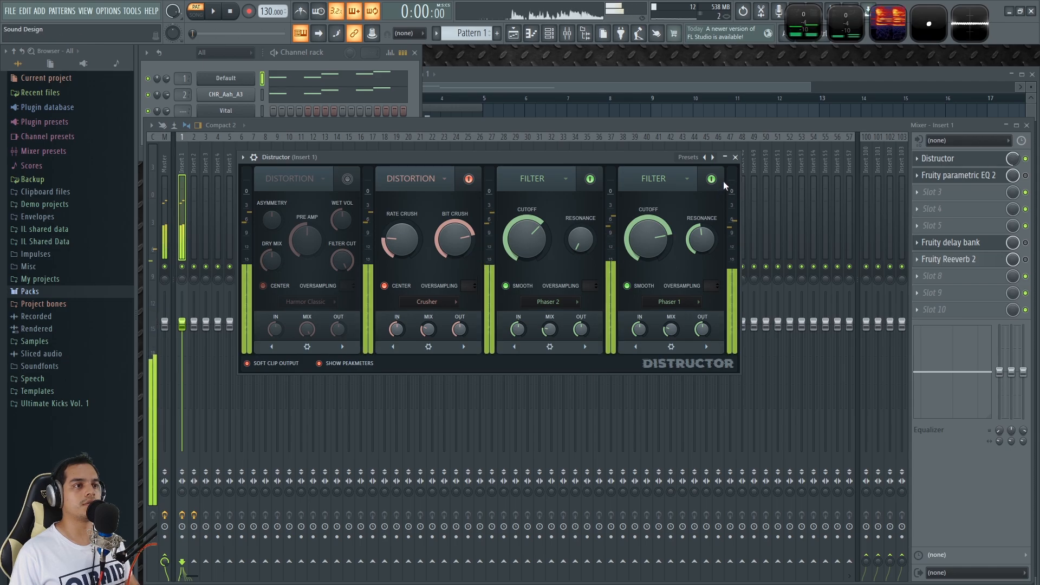
left_click(735, 157)
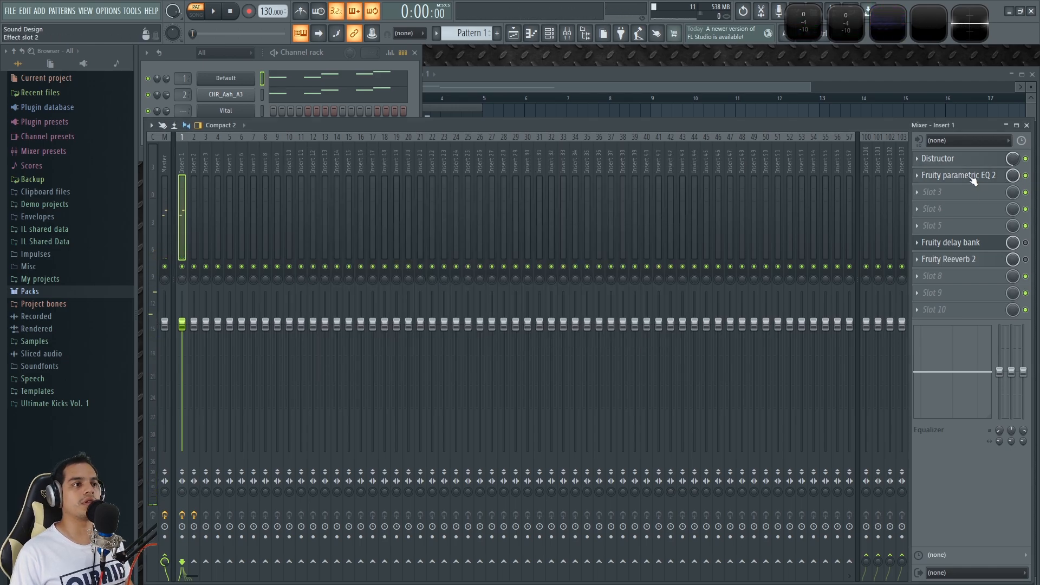
Re-enable Fruity parametric EQ 2 on Insert 1 and review its band curve while playing notes
left_click(960, 175)
left_click_drag(605, 239, 615, 251)
left_click_drag(534, 224, 531, 223)
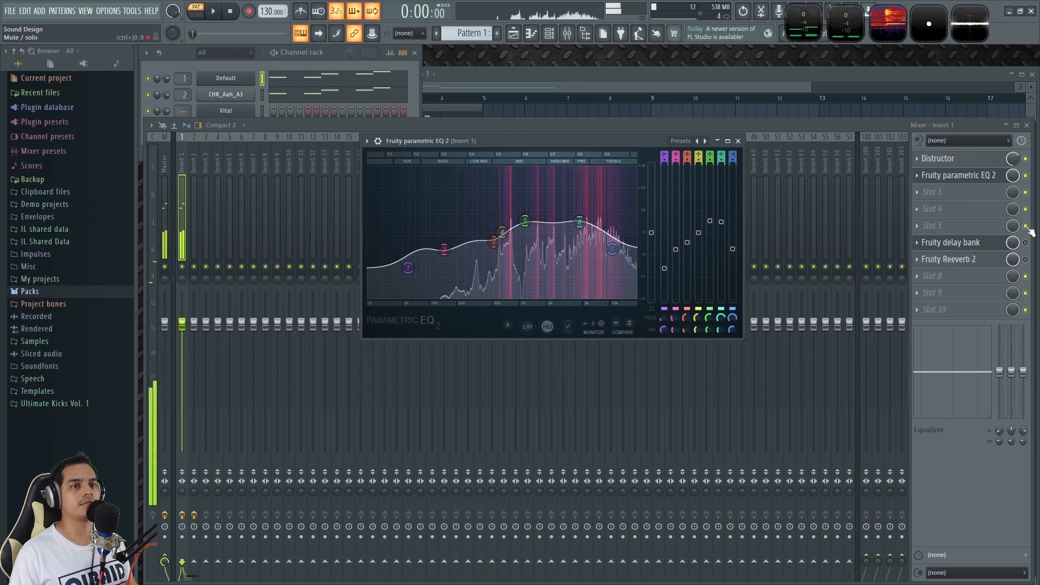
left_click(738, 141)
Re-enable Fruity delay bank and Fruity Reeverb 2 on Insert 1 and review their settings while playing notes
left_click(974, 244)
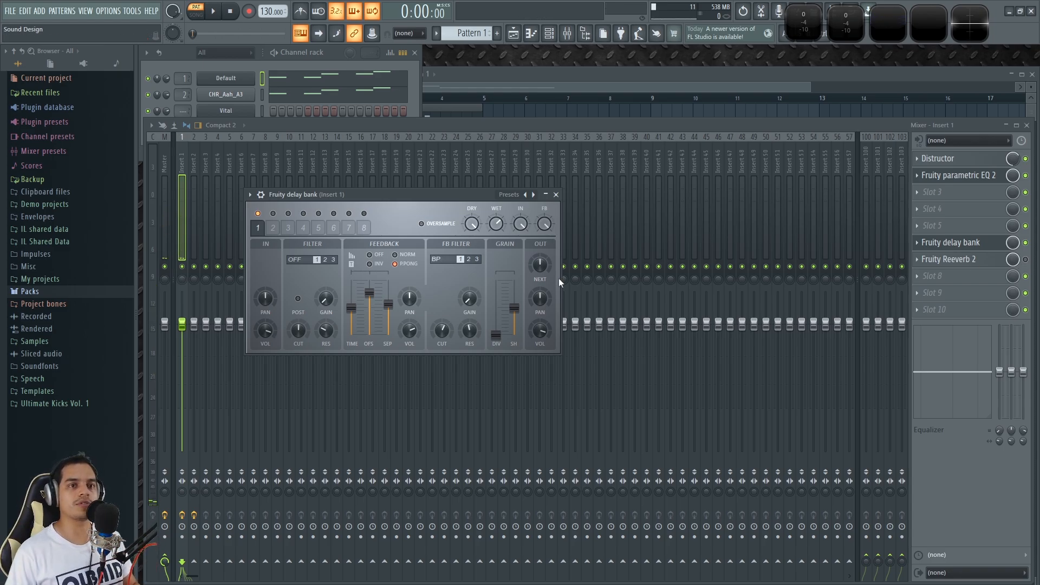
left_click(951, 243)
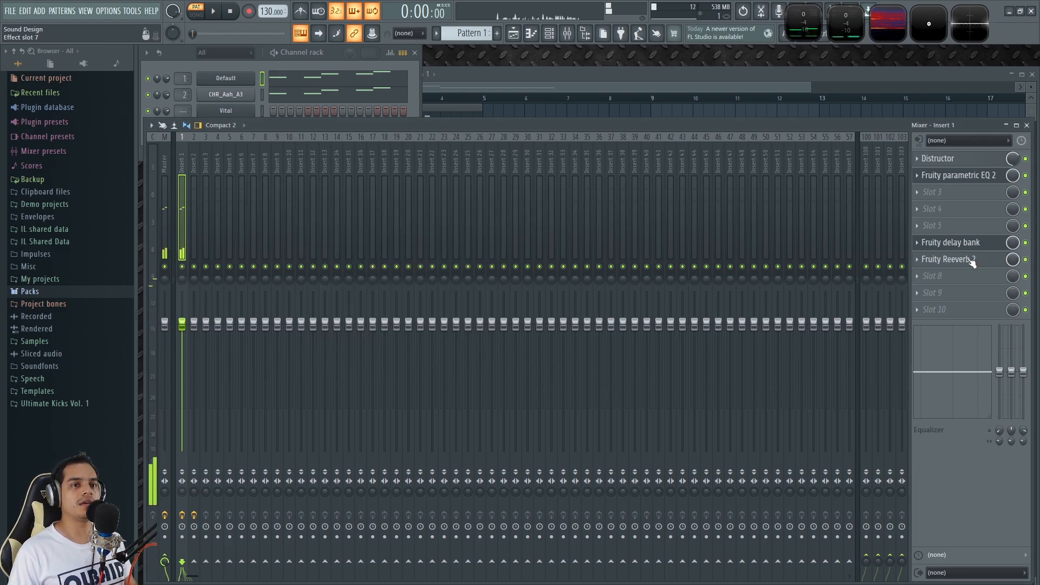
left_click(953, 259)
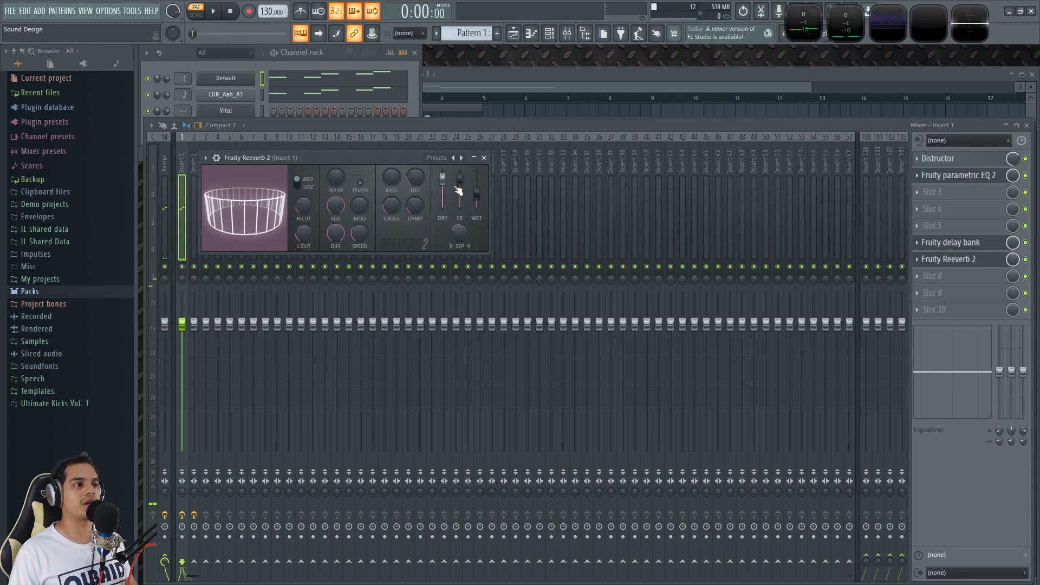
key("q")
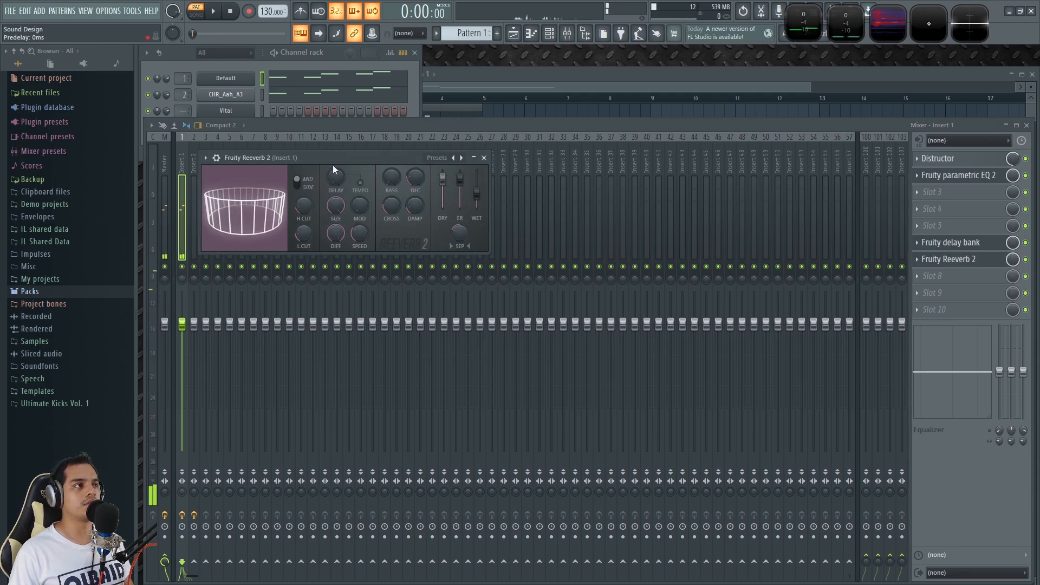
Play the pattern with both channels together, and again with only the Default channel soloed
key("space")
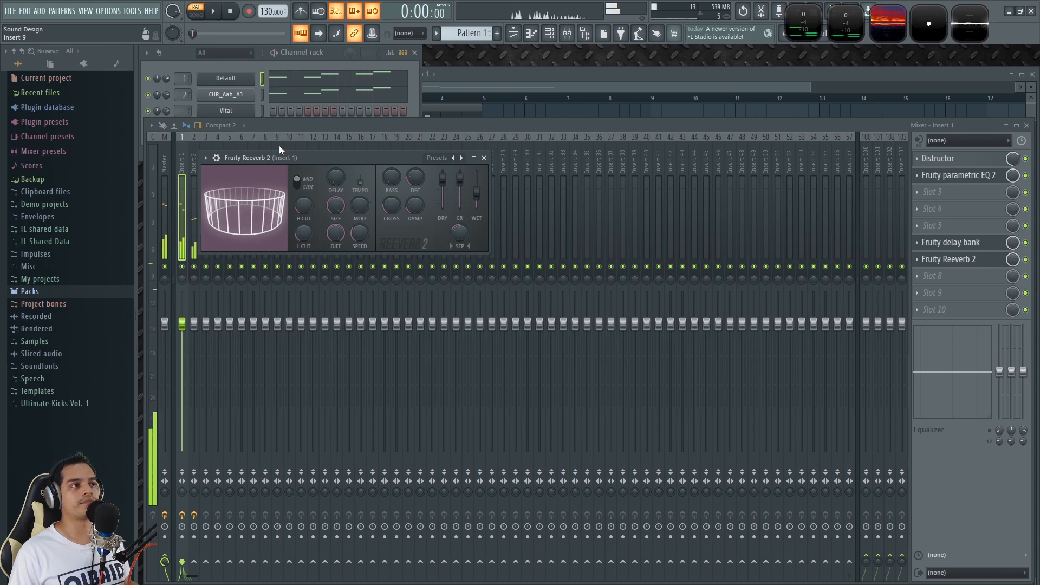
left_click(235, 16)
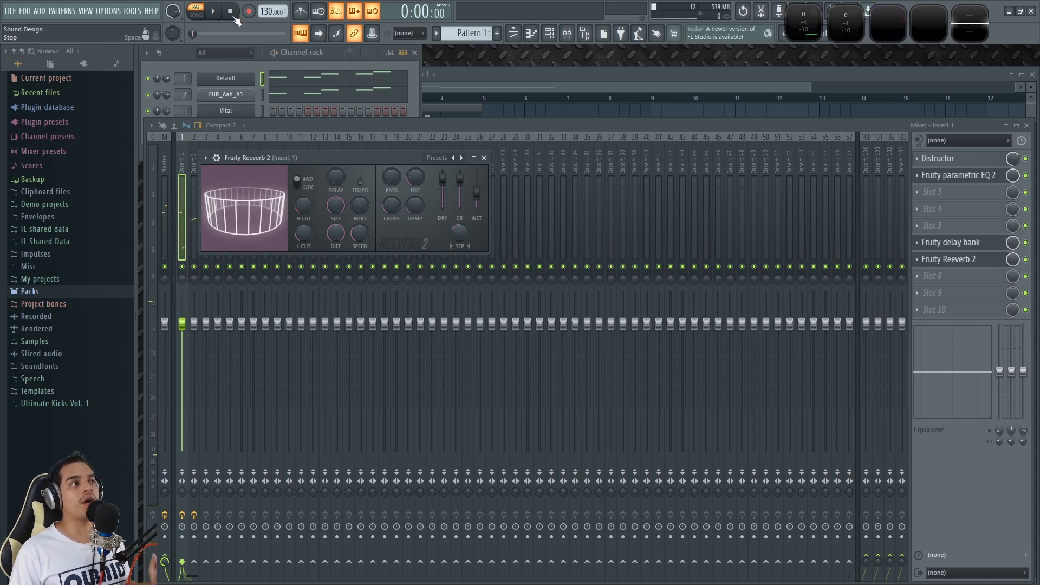
left_click(149, 78)
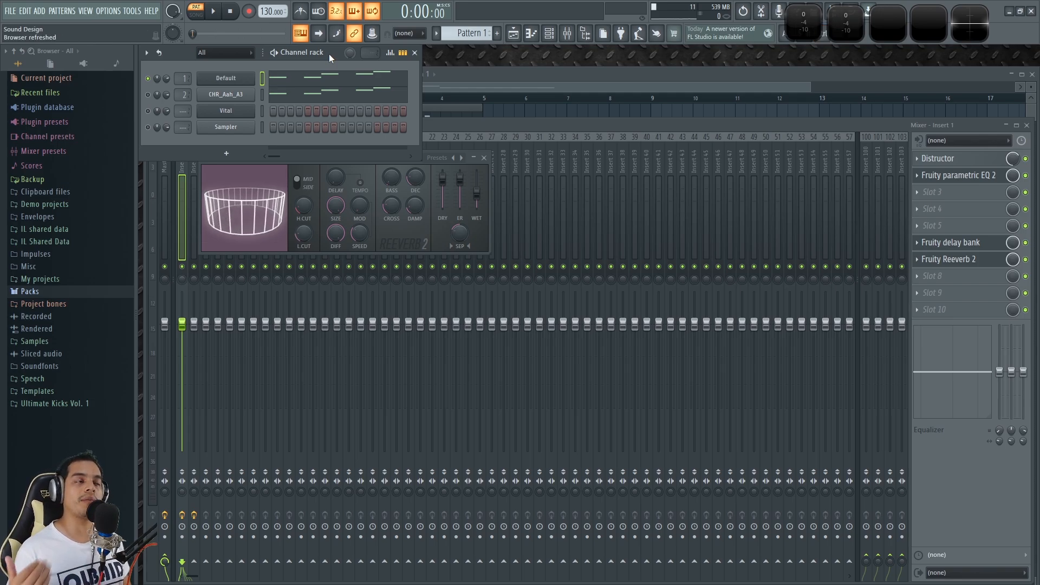
key("space")
left_click_drag(361, 158, 456, 202)
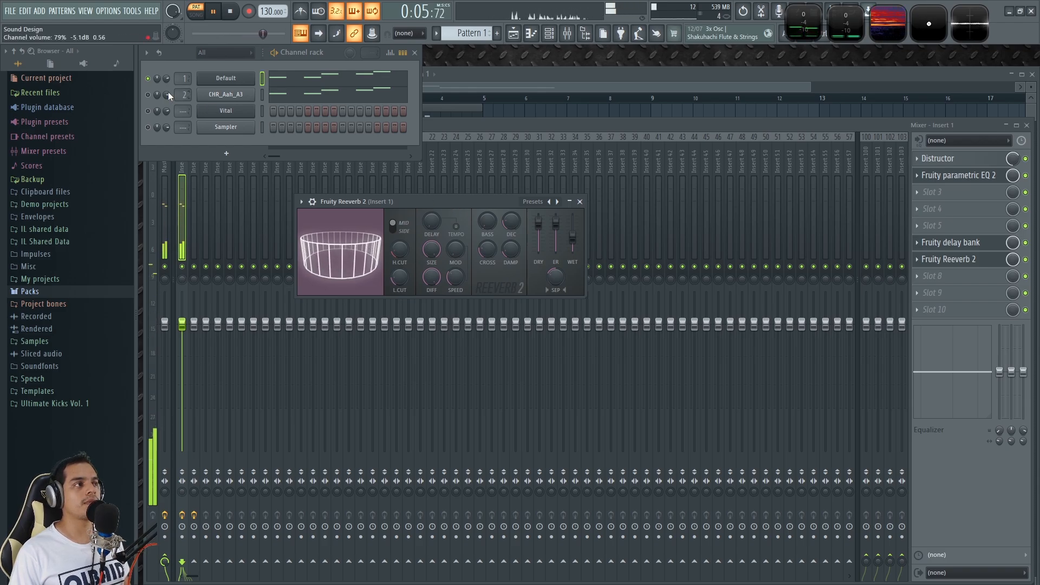
left_click(231, 11)
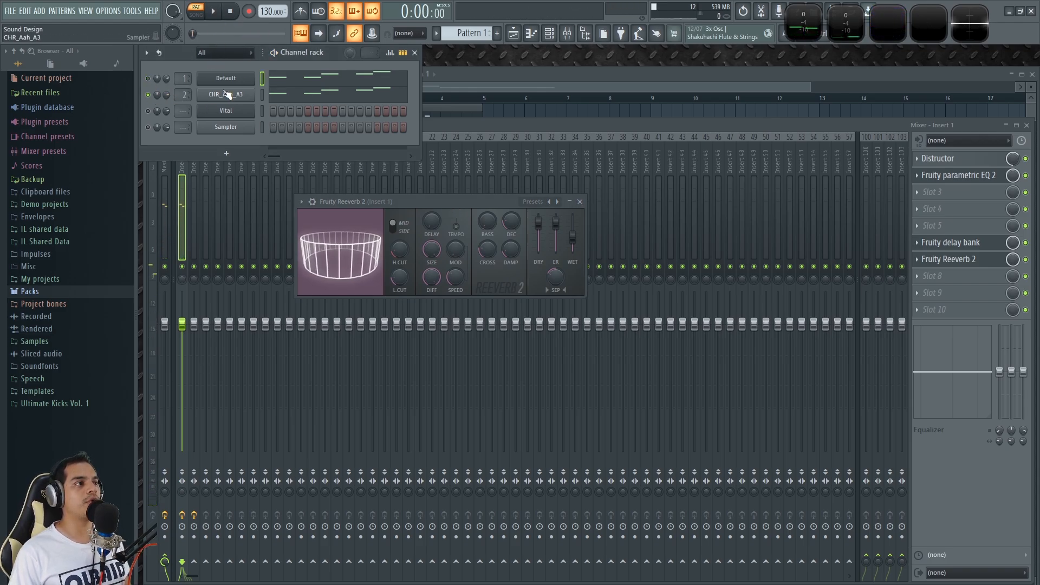
Open the CHR_Aah_A3 sampler channel, audition it and locate its sample file in the browser
left_click(226, 94)
left_click(275, 195)
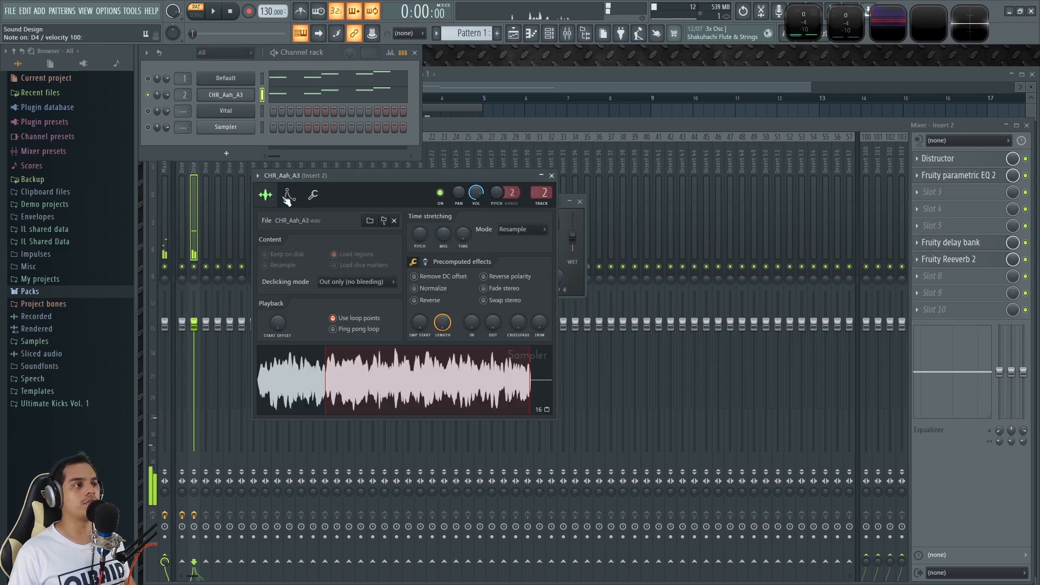
left_click(385, 221)
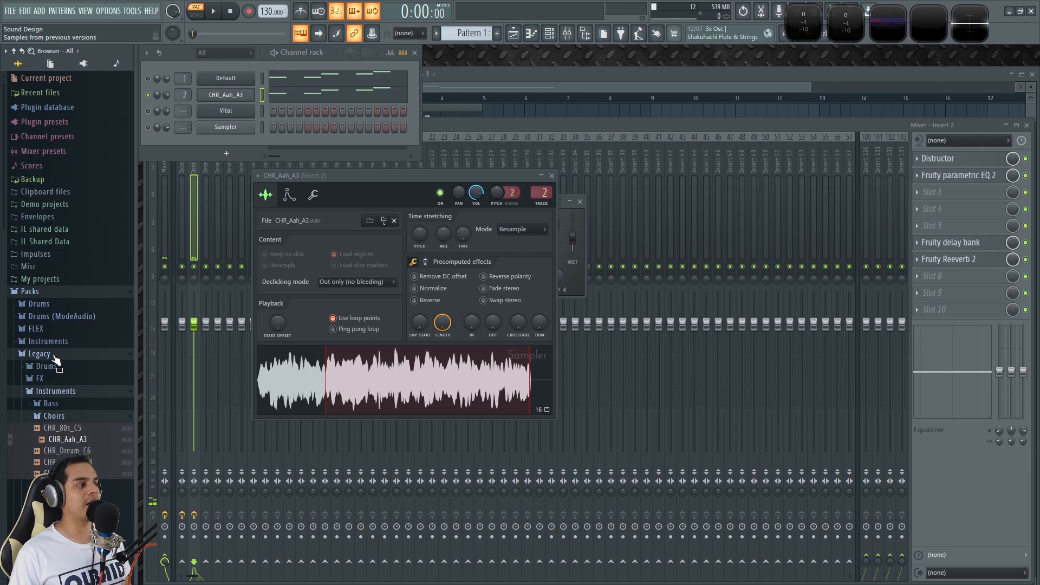
Audition the CHR_Aah_A3 sample from the Choirs folder and check its channel's envelope settings
left_click(73, 443)
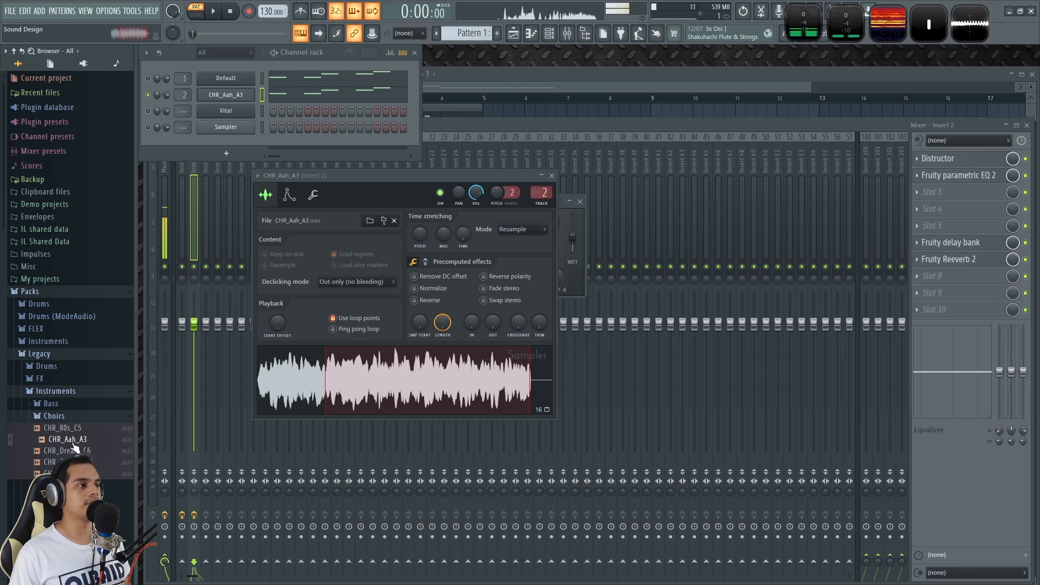
left_click(289, 195)
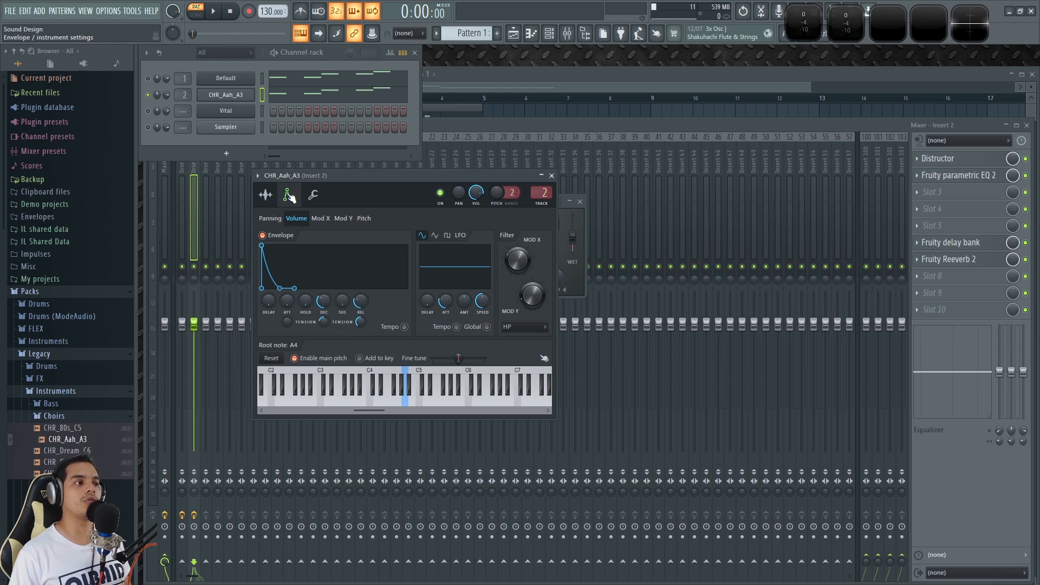
left_click(266, 195)
left_click(552, 175)
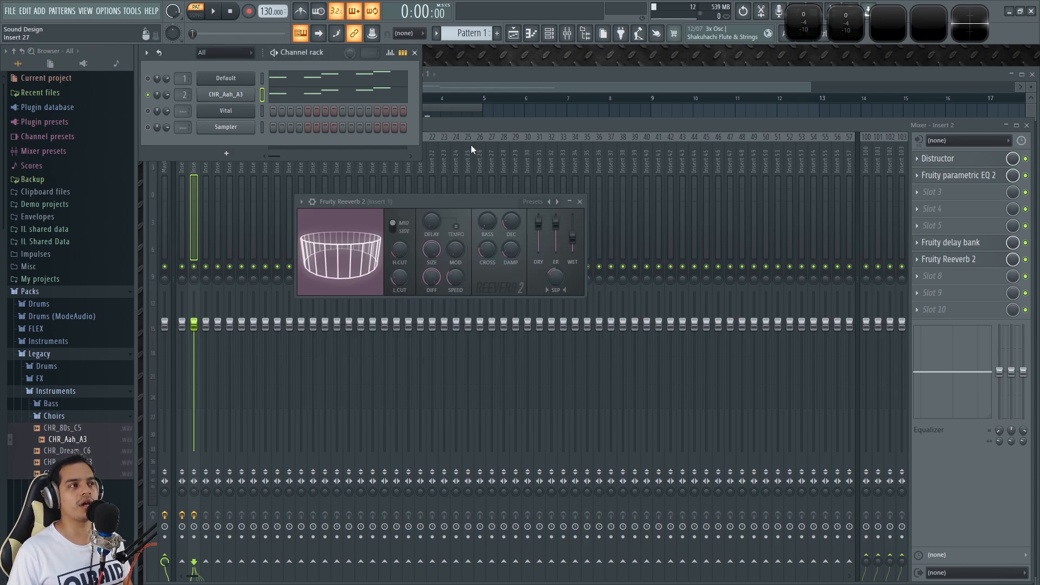
Review the volume, Mod X, Mod Y and pitch envelope settings of the CHR_Aah_A3 channel while playing notes
left_click(225, 95)
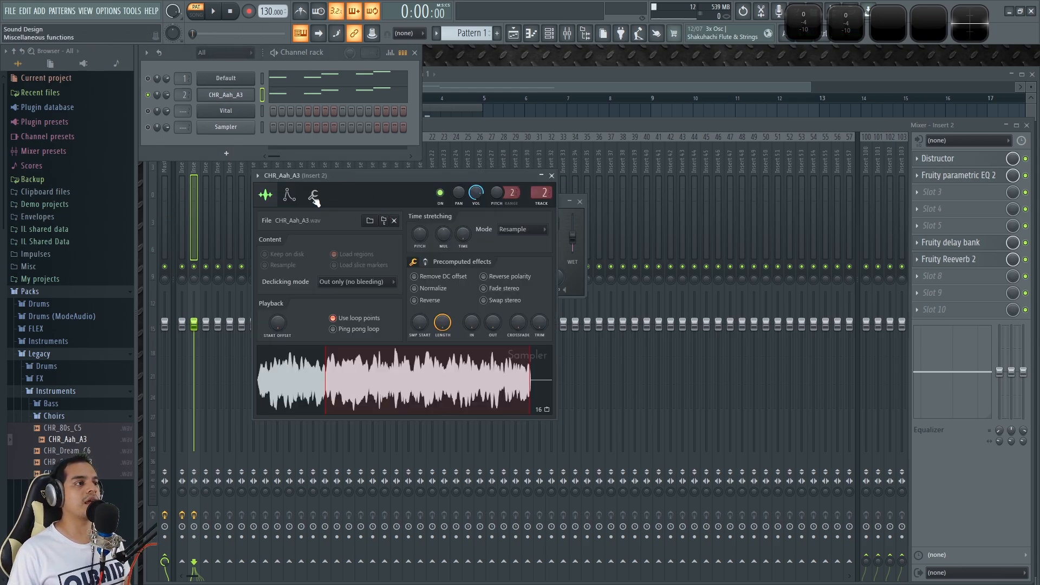
left_click(290, 195)
left_click_drag(310, 176, 334, 169)
left_click(301, 212)
left_click(322, 212)
left_click(346, 213)
left_click(371, 213)
left_click(322, 214)
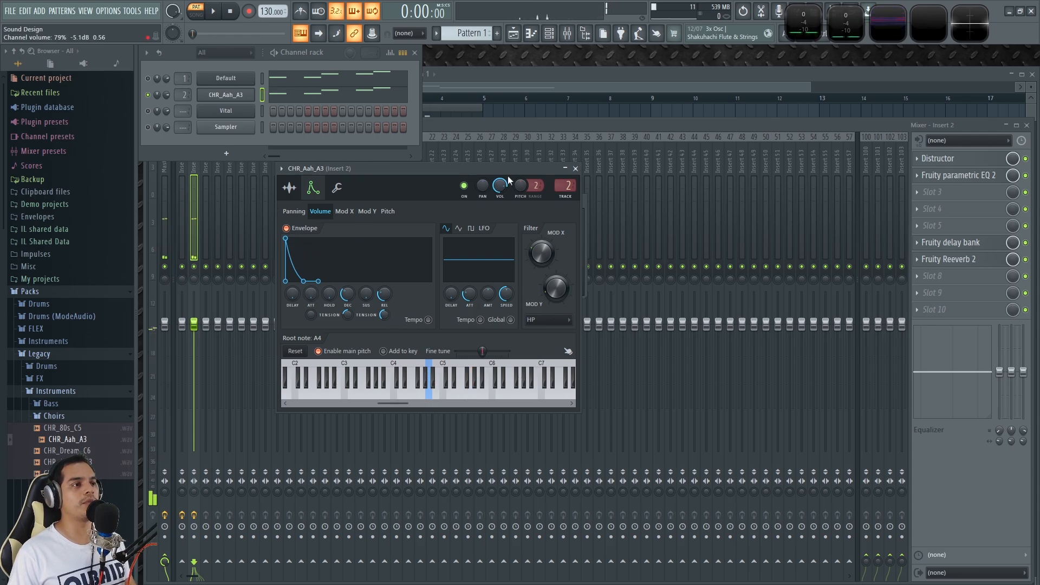
left_click(575, 168)
Review the Distructor, Fruity delay bank and Fruity Reeverb 2 effects on mixer Insert 2
left_click(568, 132)
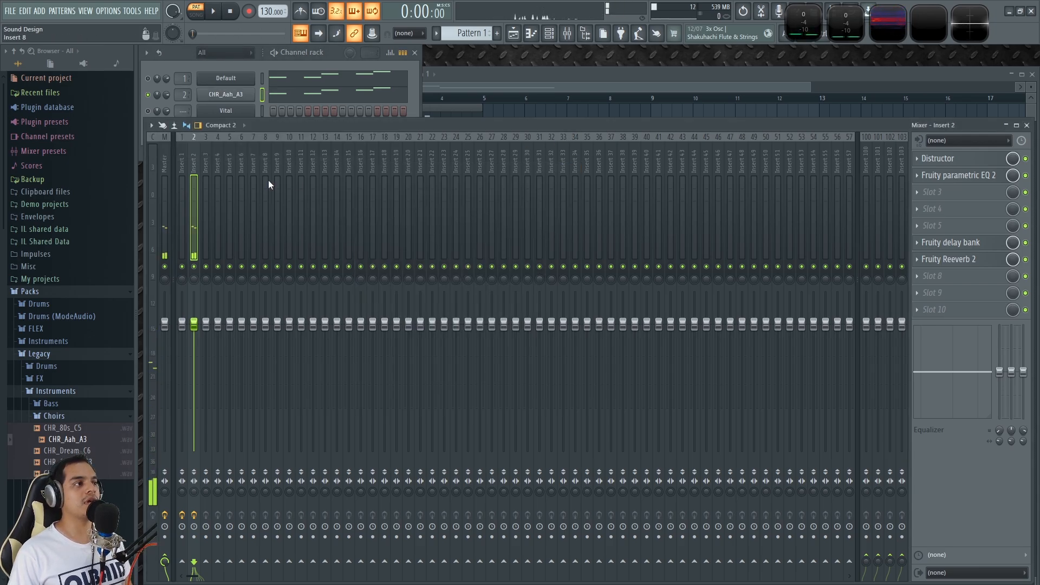
left_click(963, 160)
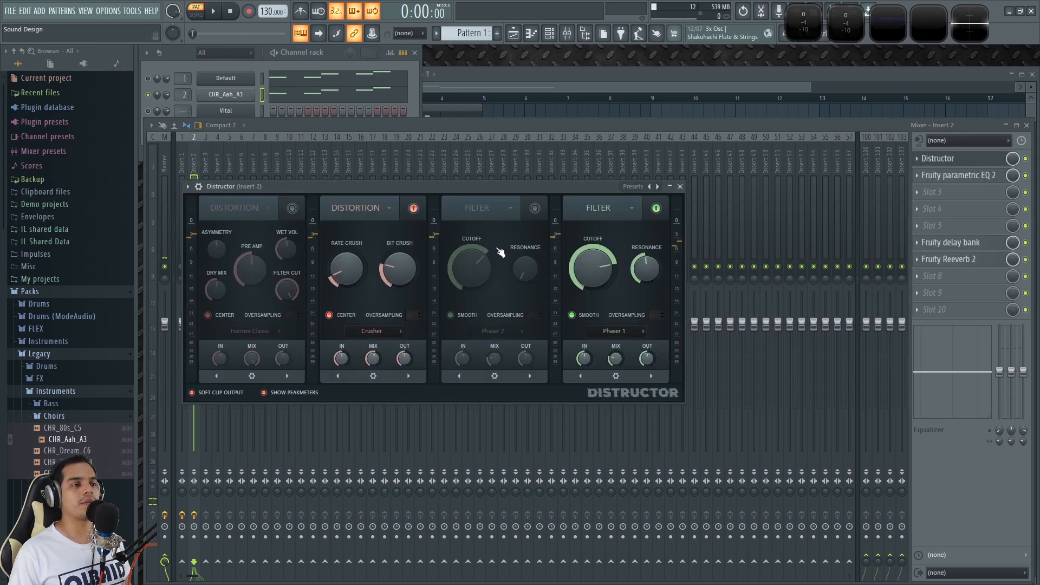
left_click(671, 187)
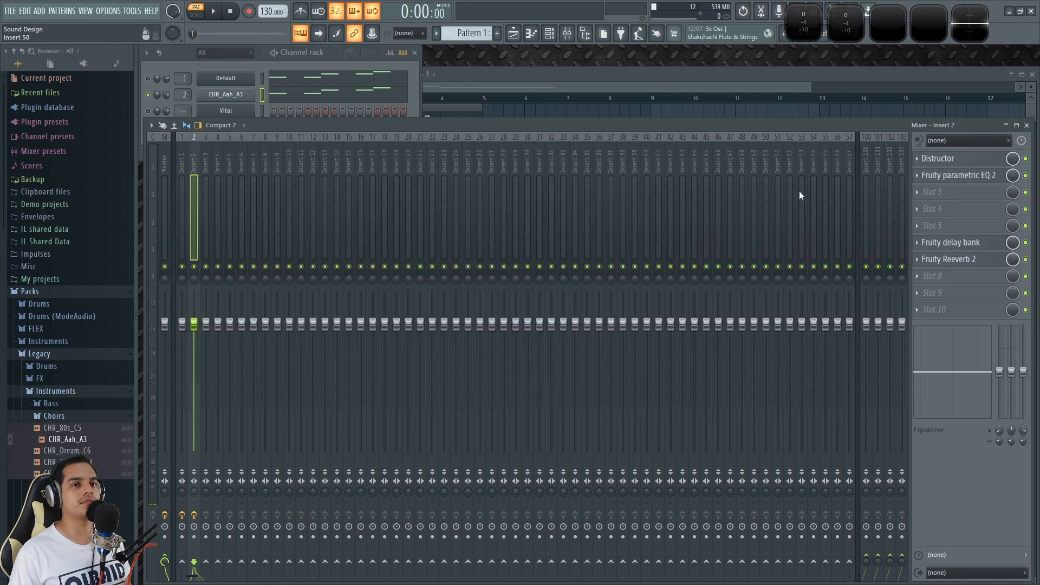
left_click(960, 244)
left_click(960, 243)
left_click(961, 259)
left_click(962, 260)
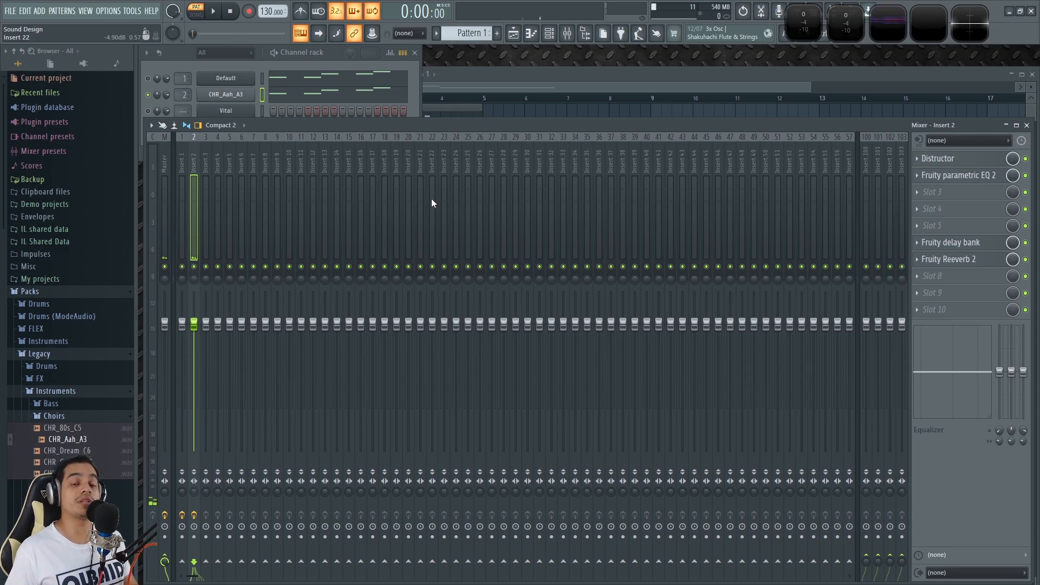
Play the pattern with only CHR_Aah_A3, and again with the Default channel unmuted alongside it
key("space")
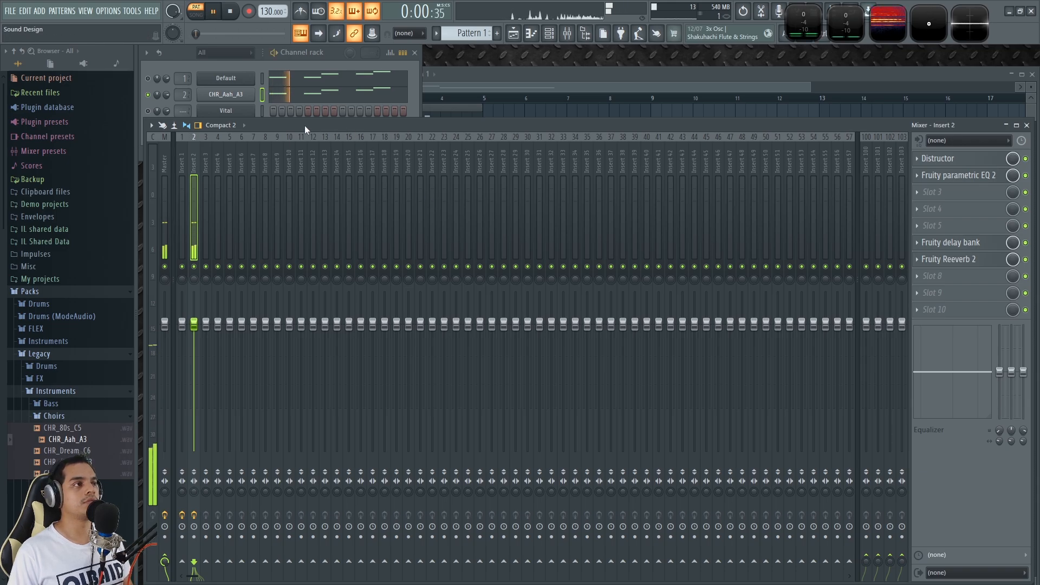
key("space")
left_click(148, 79)
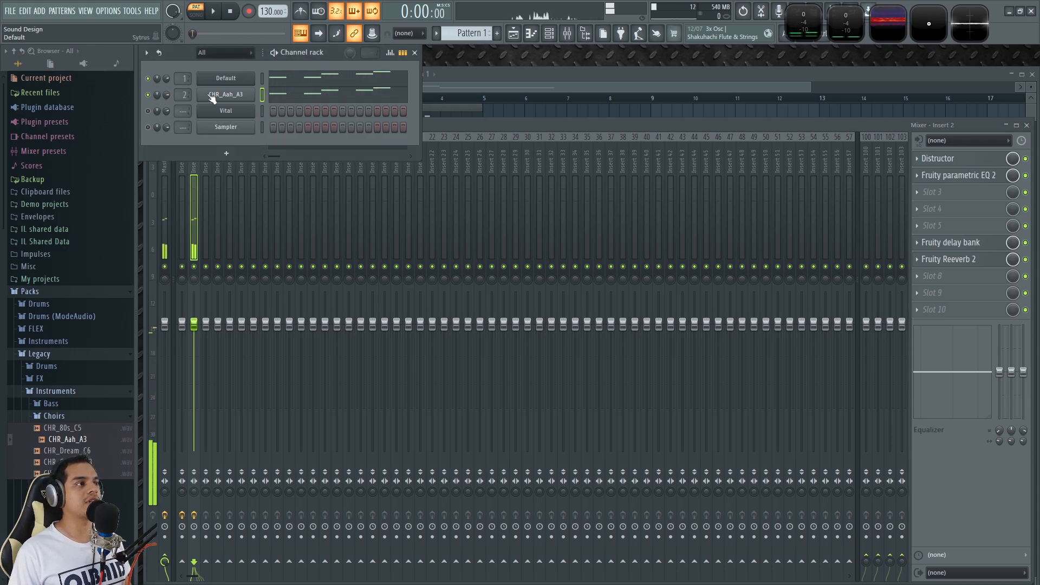
key("space")
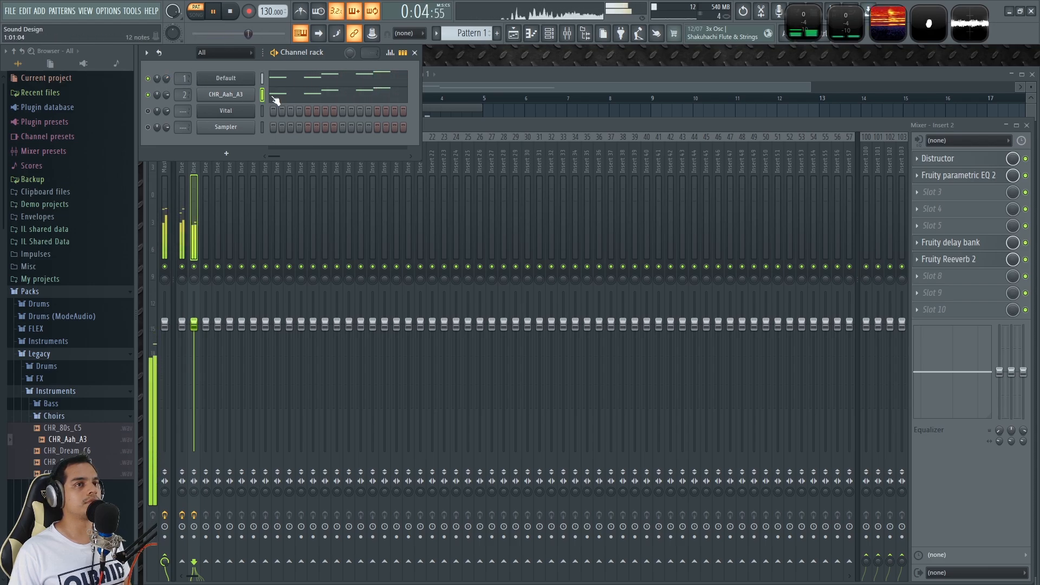
key("space")
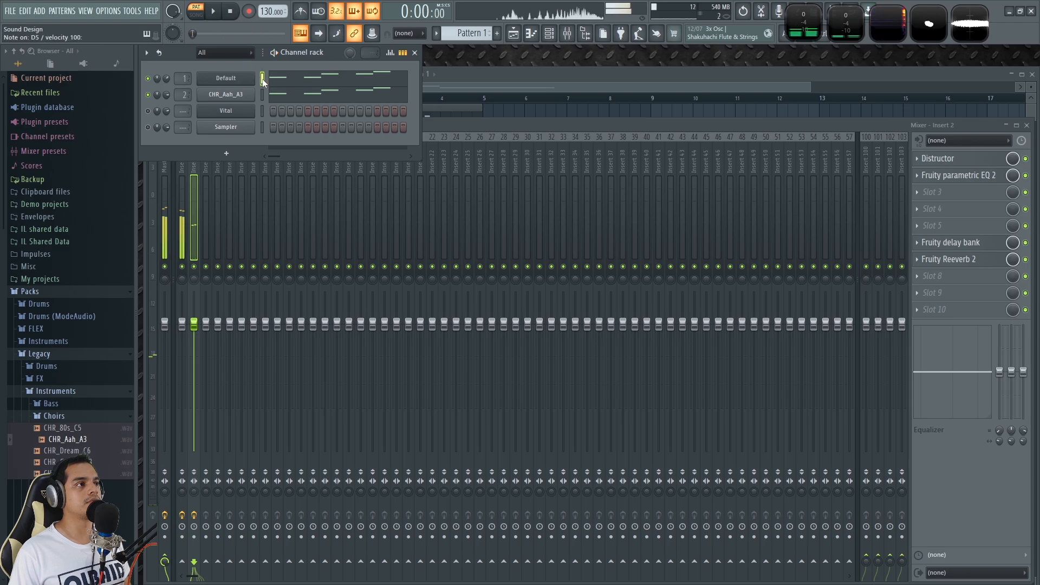
key("space")
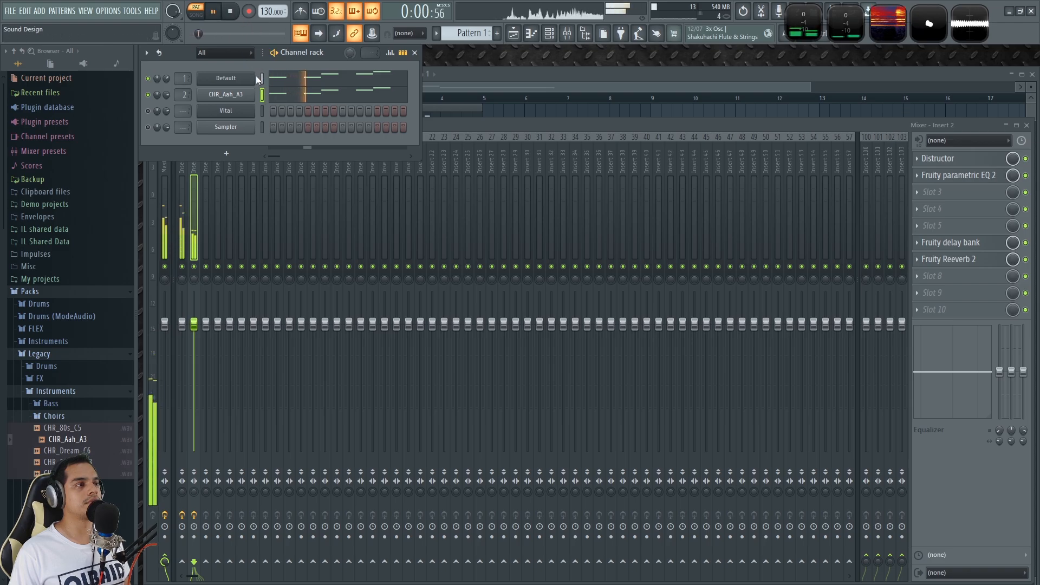
left_click(48, 294)
left_click(232, 12)
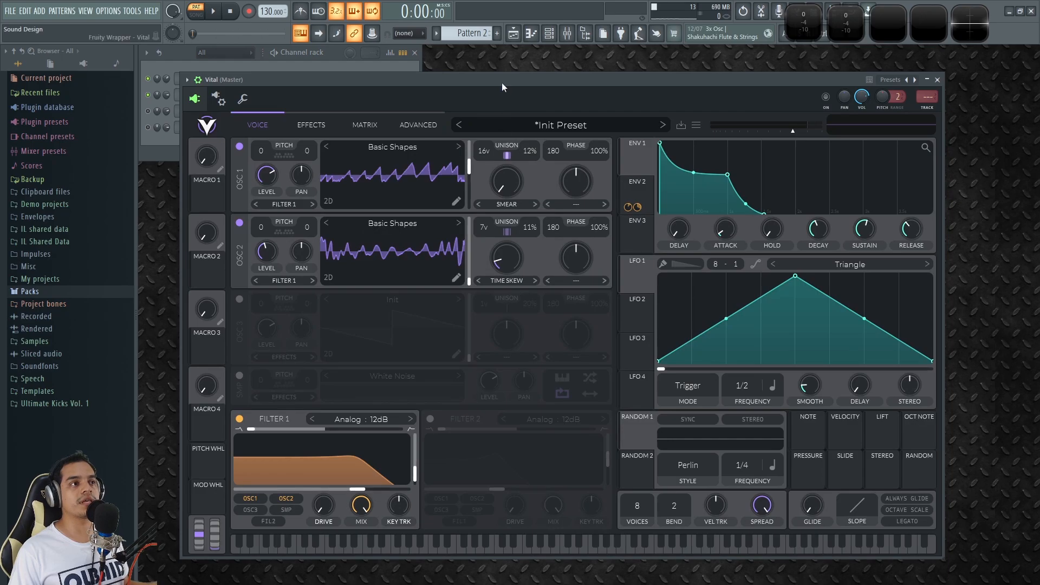
Switch off the Chorus, Delay, Compressor, Reverb and Distortion effects in Vital
left_click_drag(502, 82, 510, 72)
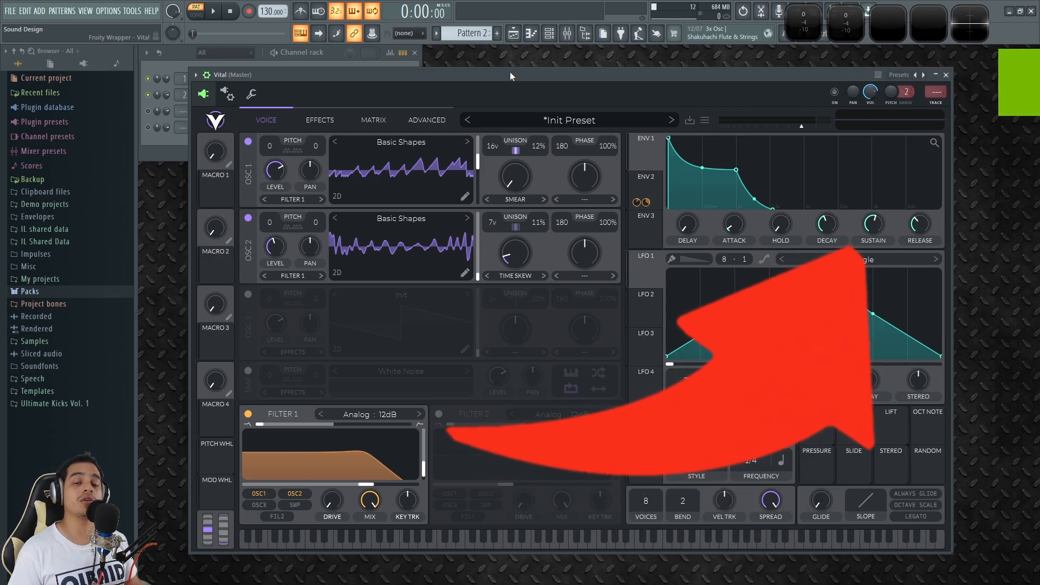
left_click_drag(396, 77, 387, 72)
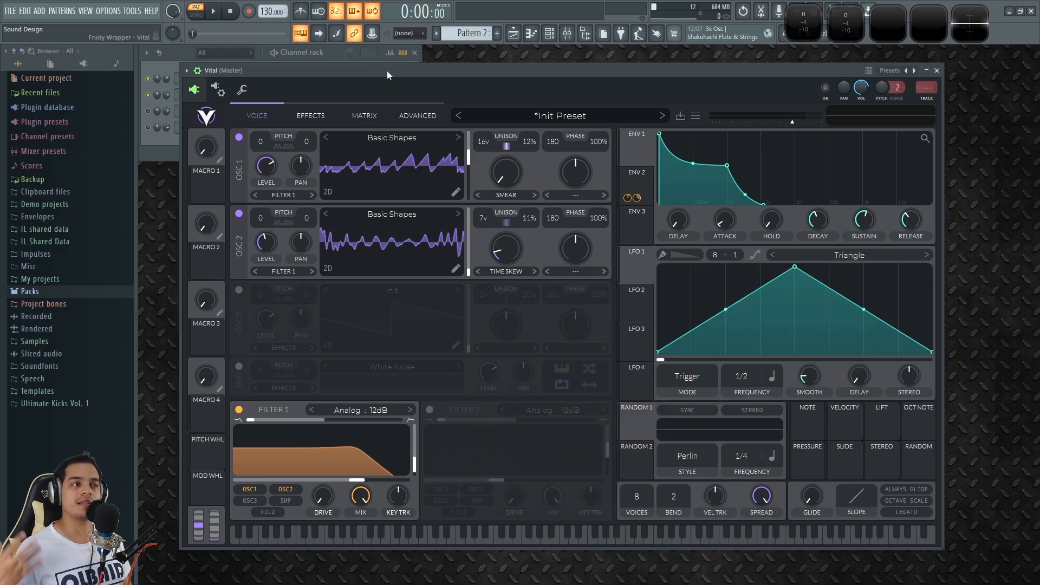
left_click(315, 114)
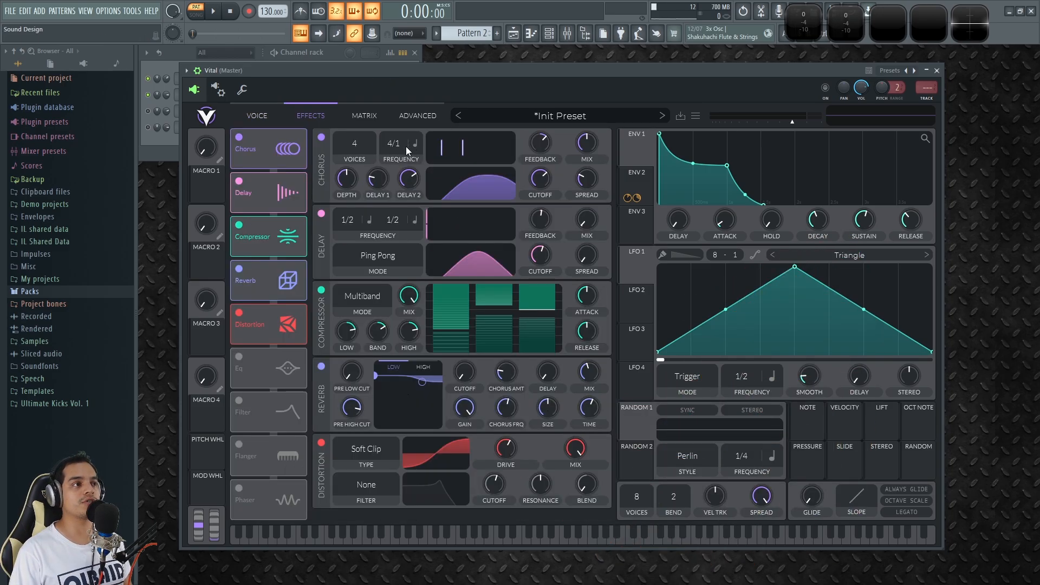
left_click(321, 138)
left_click(321, 214)
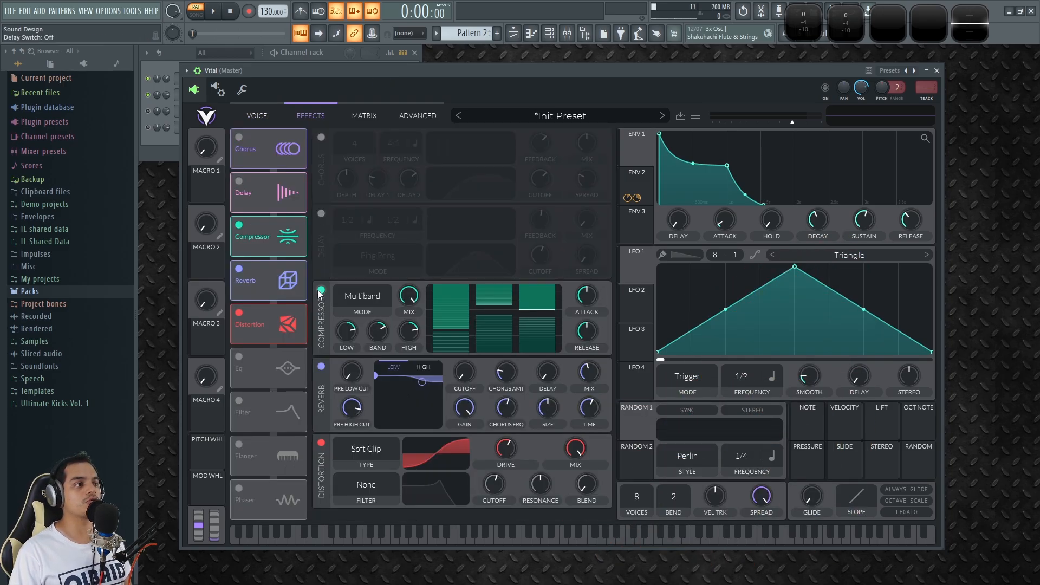
left_click(321, 291)
left_click(321, 367)
left_click(322, 443)
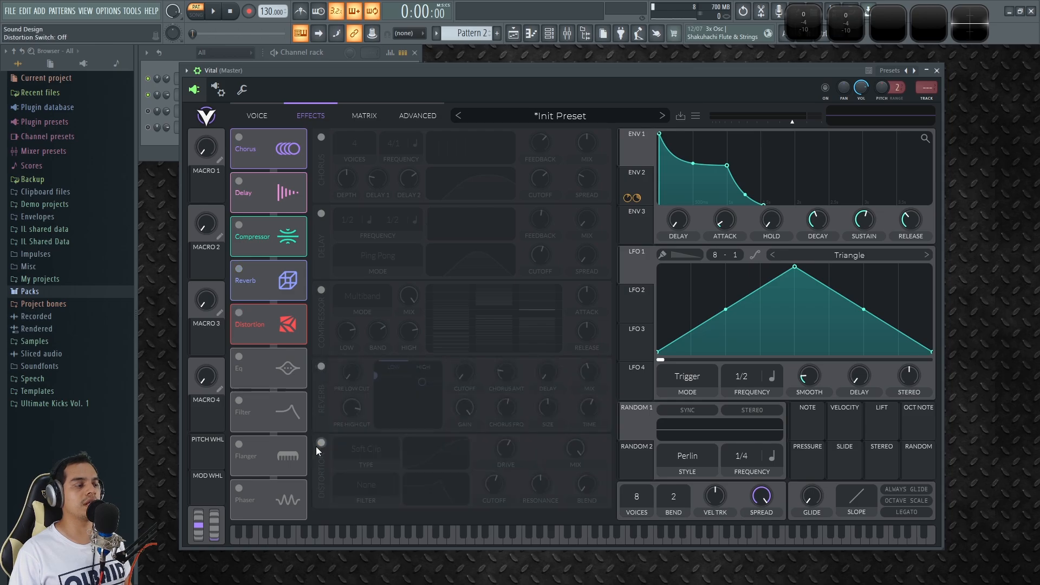
Switch off Filter 1 and oscillators 1 and 2 in Vital, and switch on oscillator 3
left_click(256, 117)
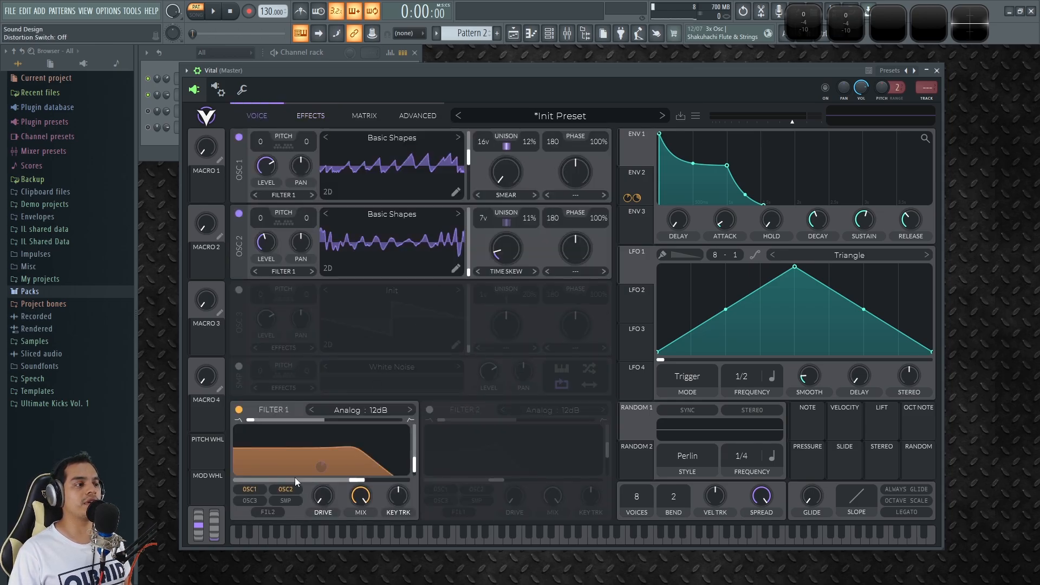
left_click(239, 410)
left_click(239, 214)
left_click(239, 137)
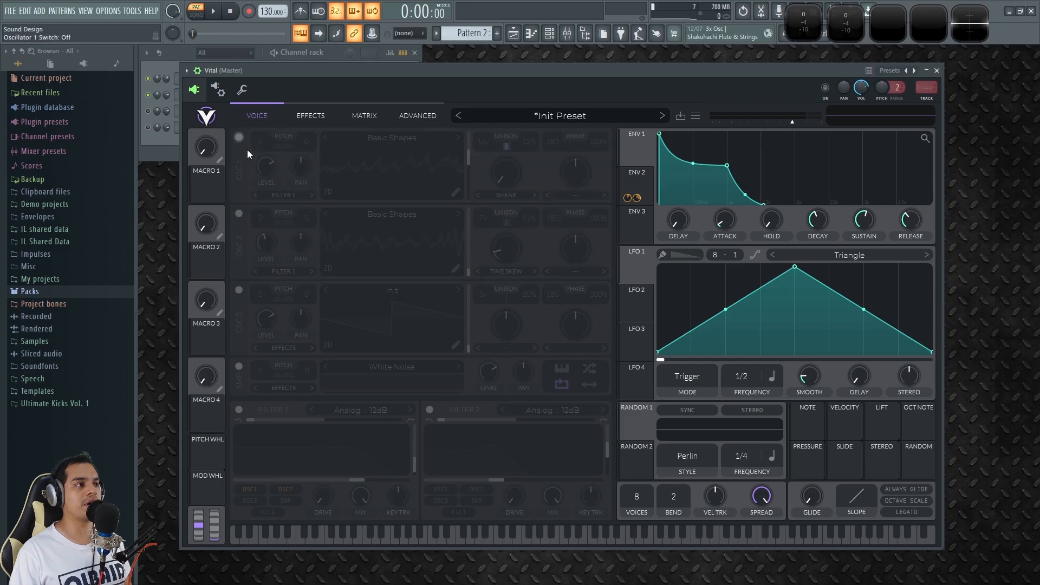
left_click(239, 290)
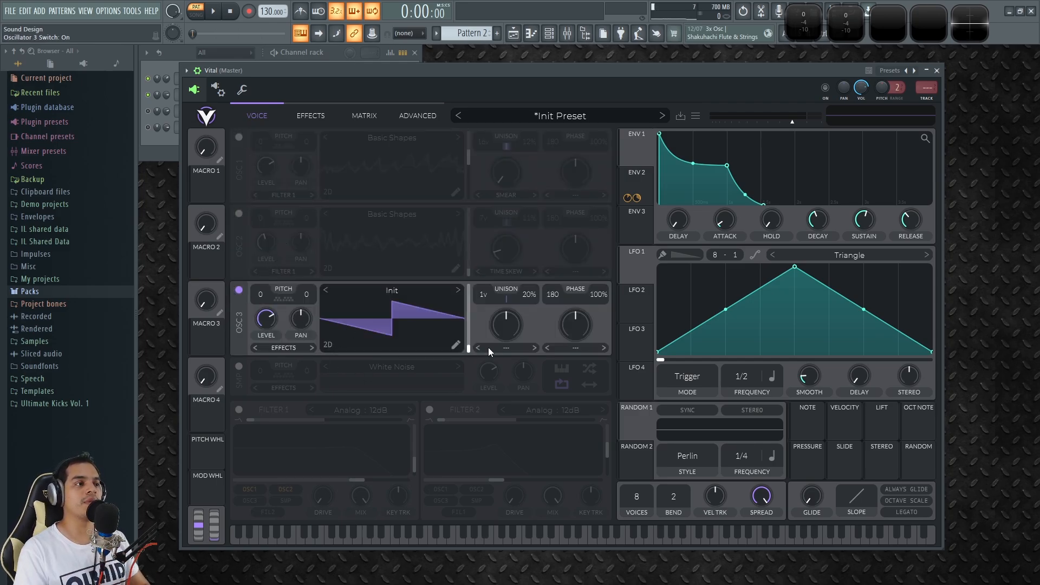
Play notes on oscillator 3 and raise the sustain of Envelope 1
key("e")
key("c")
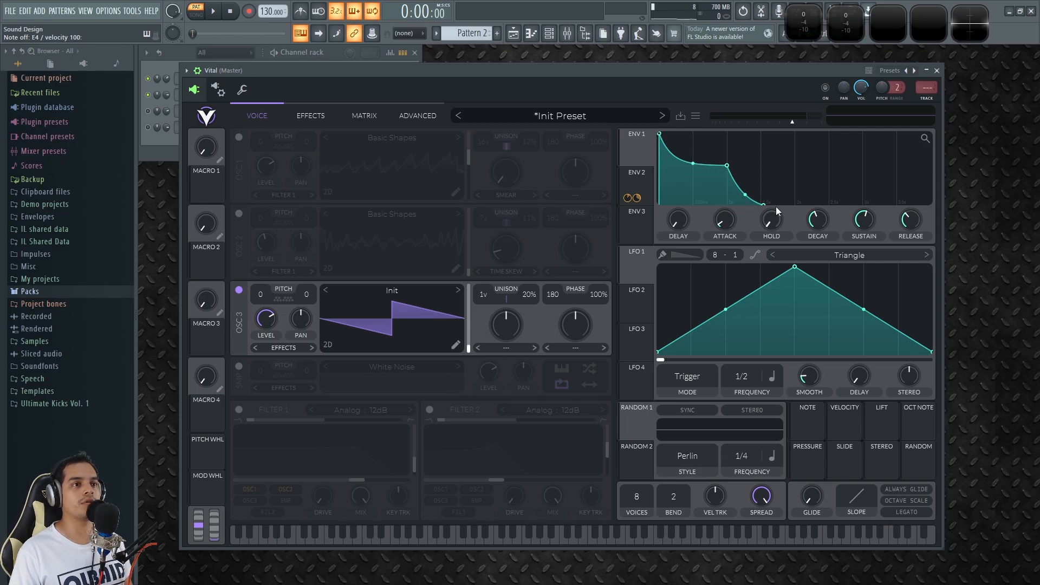
key("q")
left_click_drag(868, 222, 854, 194)
key("r")
key("q")
key("c")
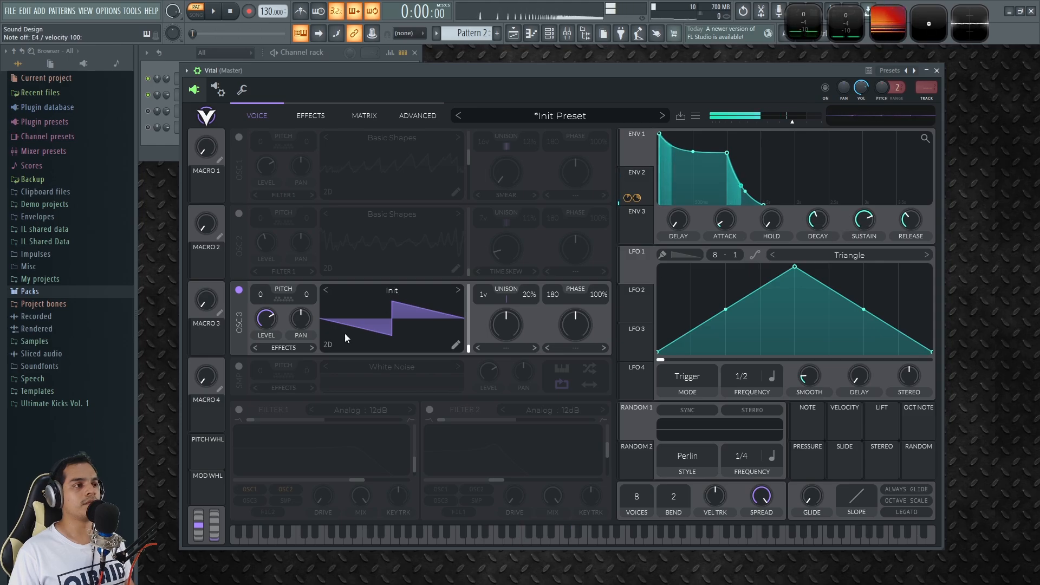
Open oscillator 3's wavetable editor, then remove the Wave Source keyframe and recreate it at the start of the timeline
left_click(456, 346)
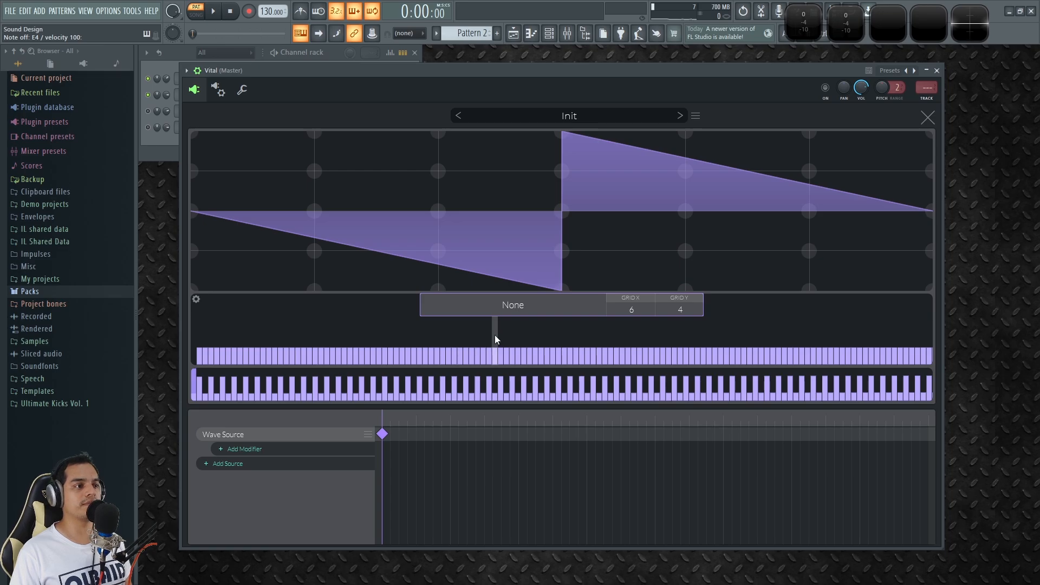
right_click(387, 438)
left_click(416, 448)
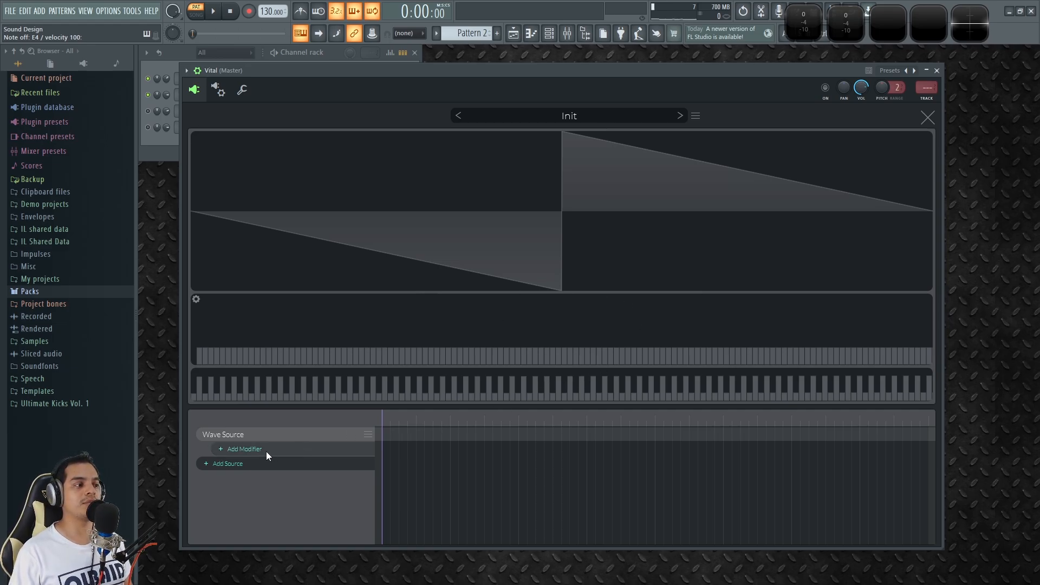
right_click(399, 437)
left_click(417, 448)
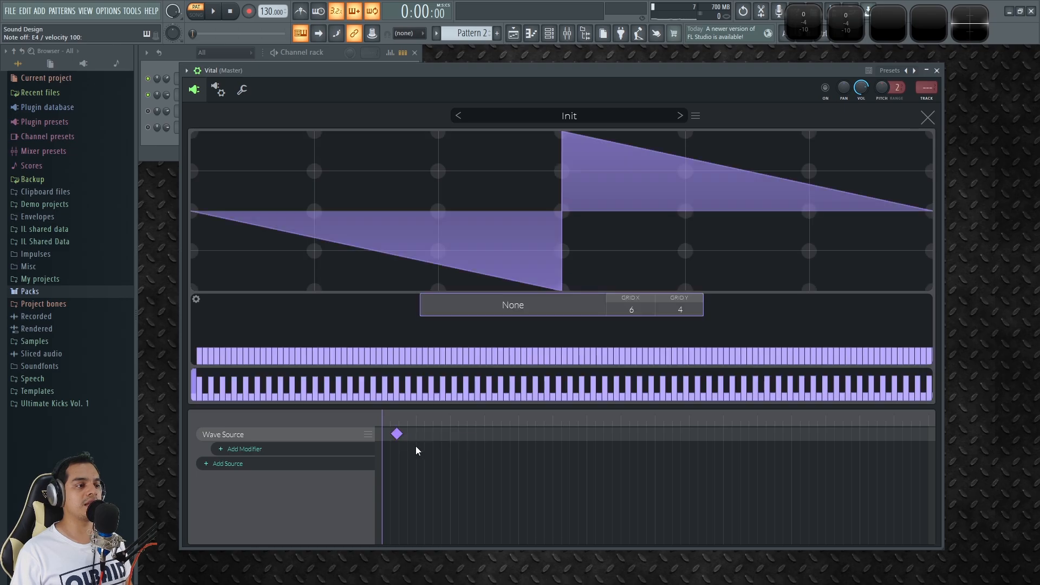
left_click_drag(397, 433, 355, 438)
Clear the amplitudes of all harmonics except the first and raise the first harmonic to full level
mouse_move(209, 352)
left_mouse_down()
mouse_move(246, 394)
mouse_move(1016, 411)
left_mouse_up()
scroll(571, 337, "down", 9)
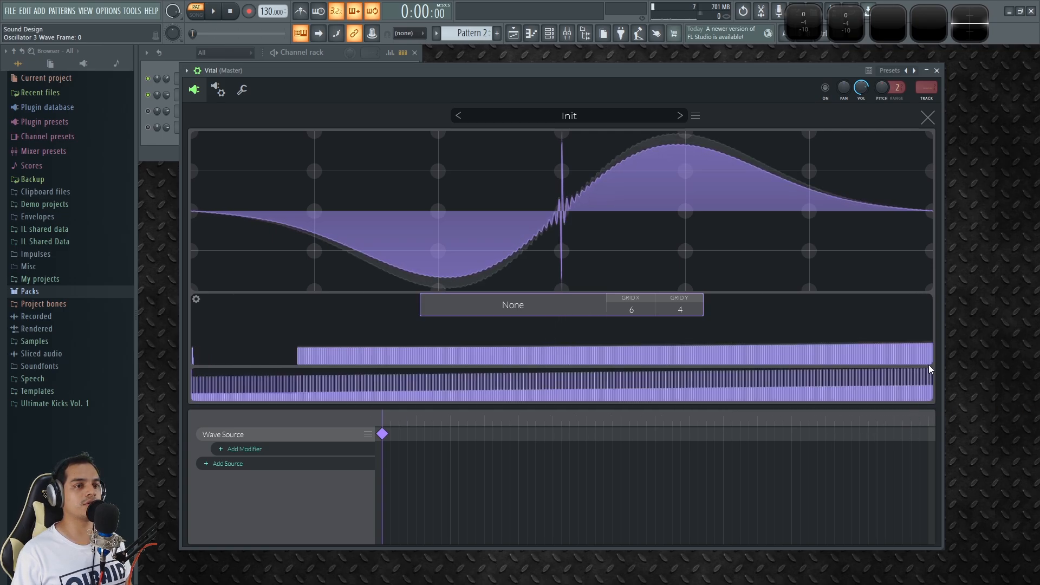
mouse_move(684, 364)
left_mouse_down()
mouse_move(312, 363)
mouse_move(933, 364)
left_mouse_up()
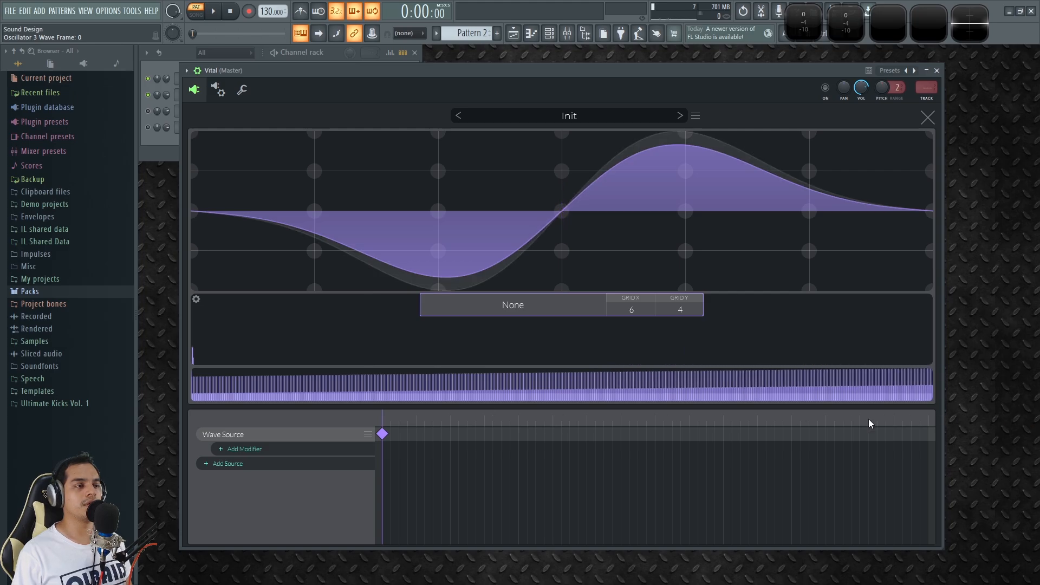
scroll(221, 343, "up", 9)
left_click_drag(232, 350, 216, 280)
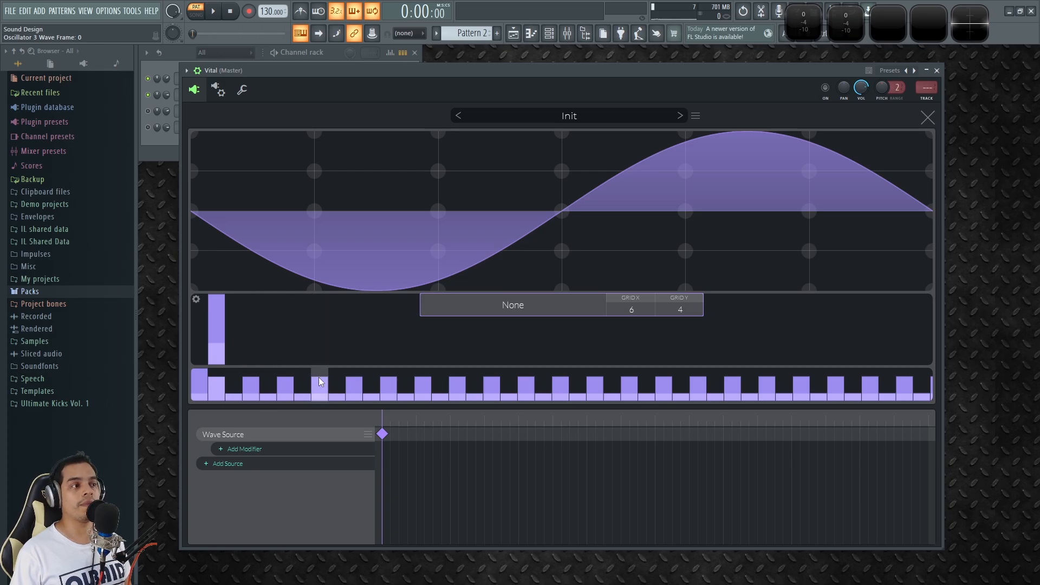
Clear the phases of all harmonics, adjust the first harmonic's phase so the sine starts upward from zero, and play a note
scroll(315, 382, "down", 5)
mouse_move(506, 398)
left_mouse_down()
mouse_move(779, 424)
mouse_move(100, 472)
left_mouse_up()
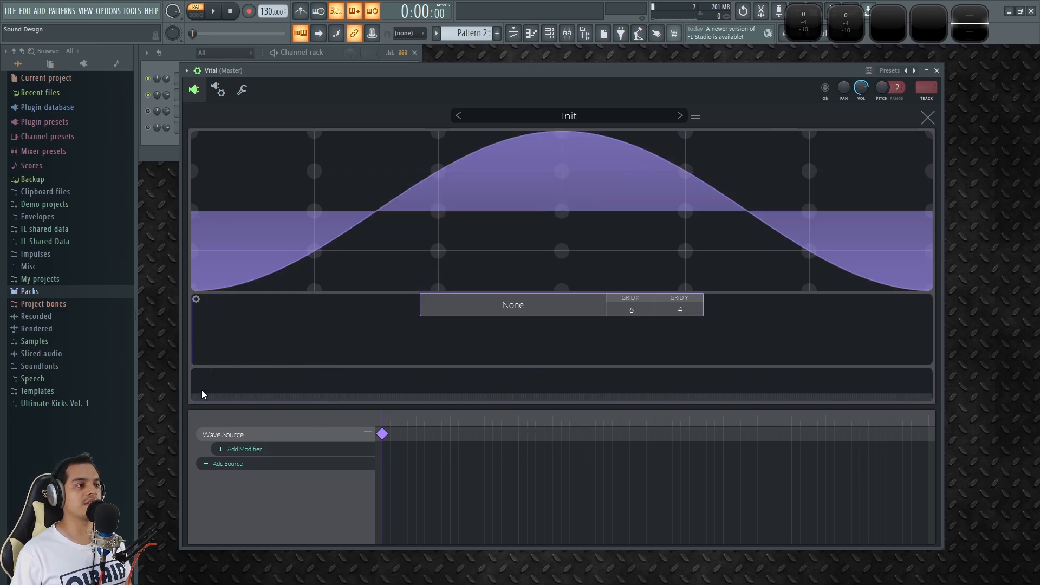
scroll(202, 382, "up", 5)
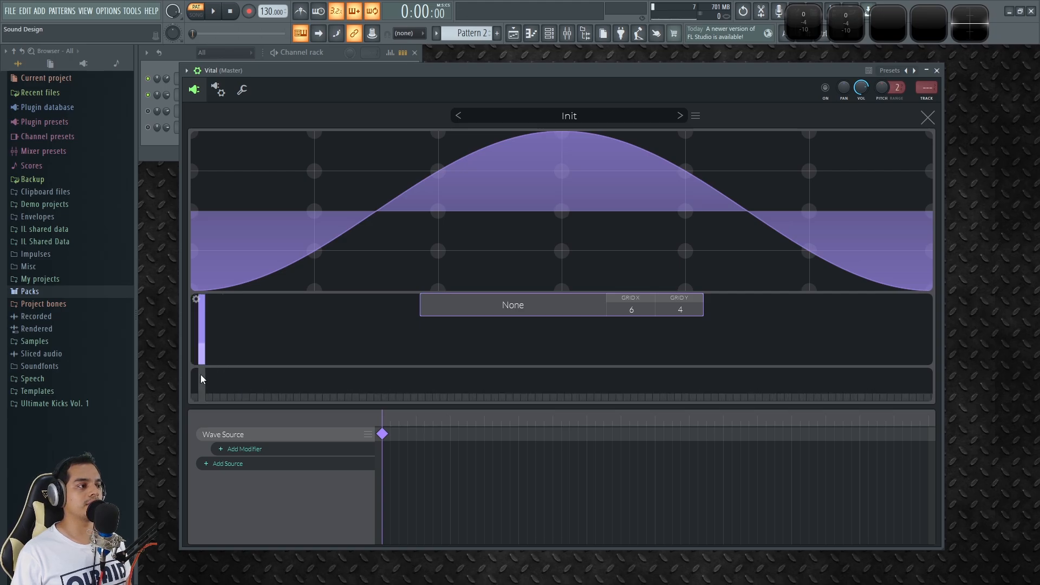
left_click(226, 394)
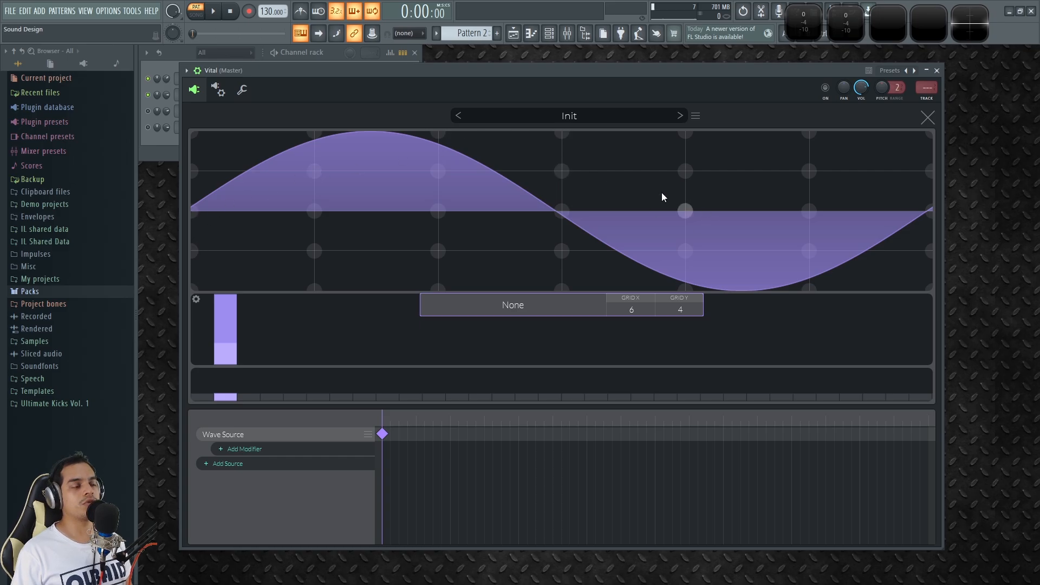
key("w")
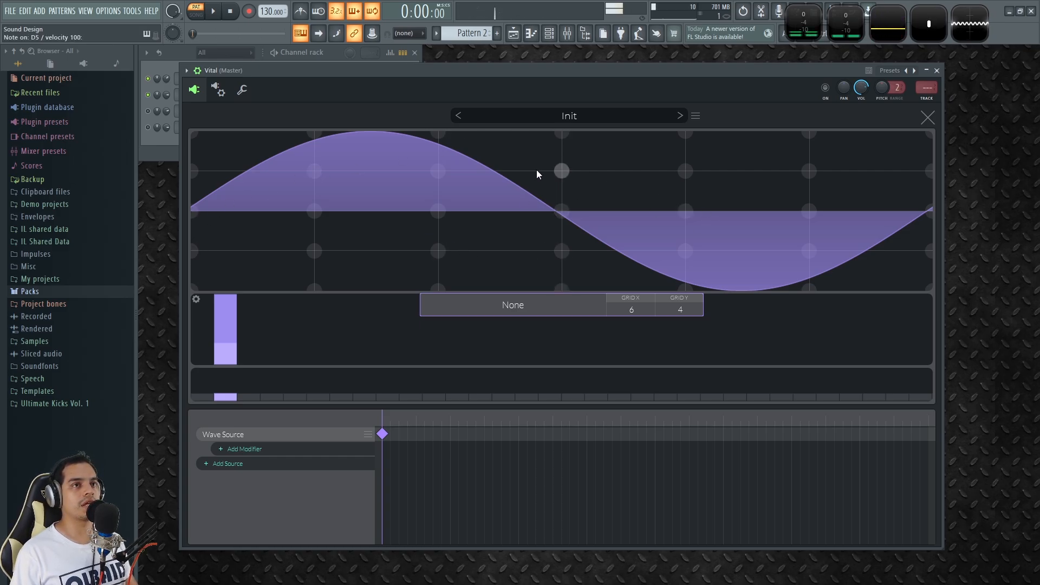
Add a few isolated upper harmonics to the sine wave in the amplitude spectrum
double_click(971, 25)
left_click(463, 106)
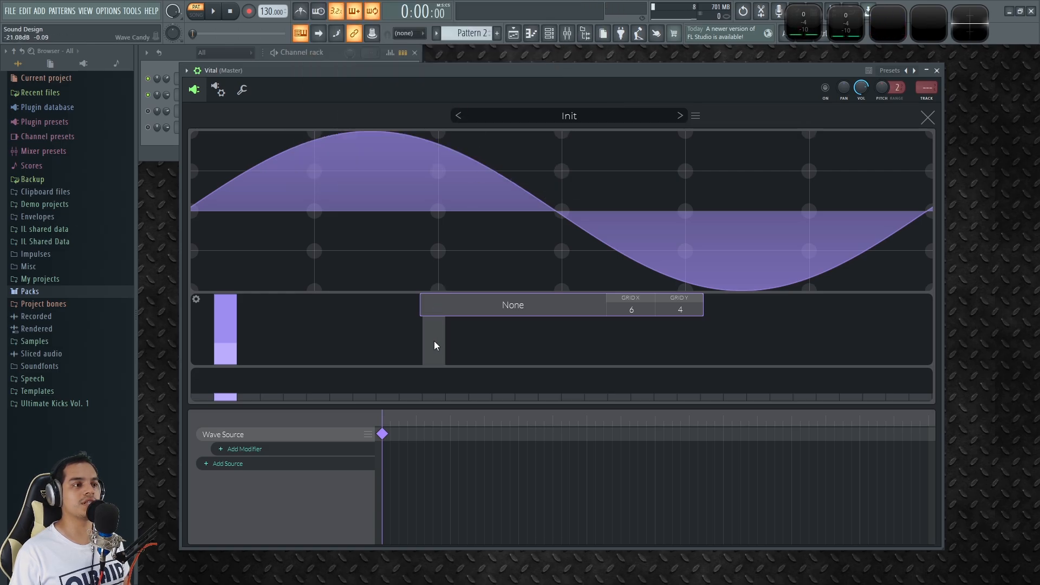
left_click_drag(249, 353, 675, 357)
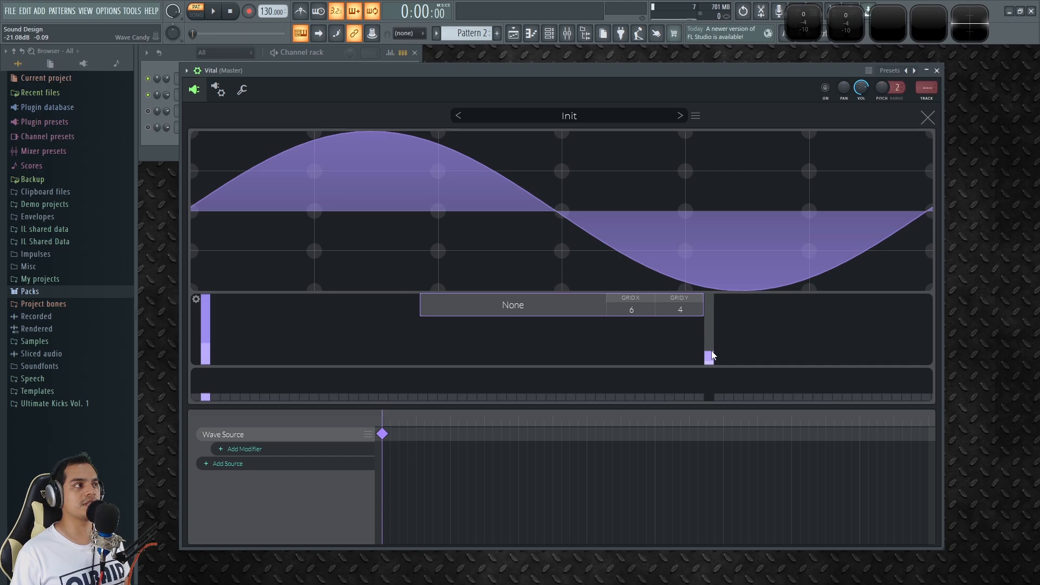
left_click(769, 350)
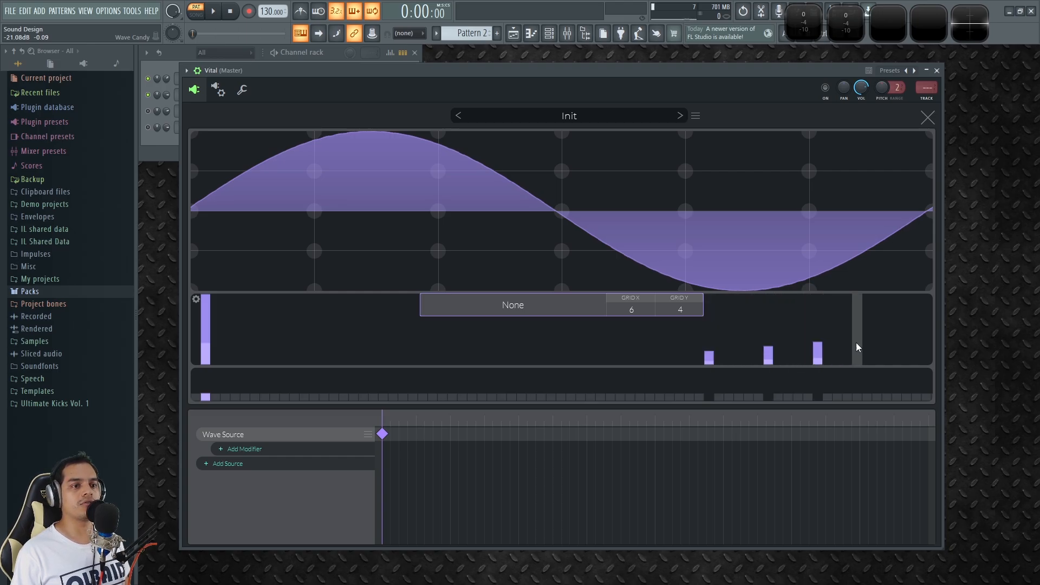
left_click(878, 349)
scroll(866, 349, "down", 1)
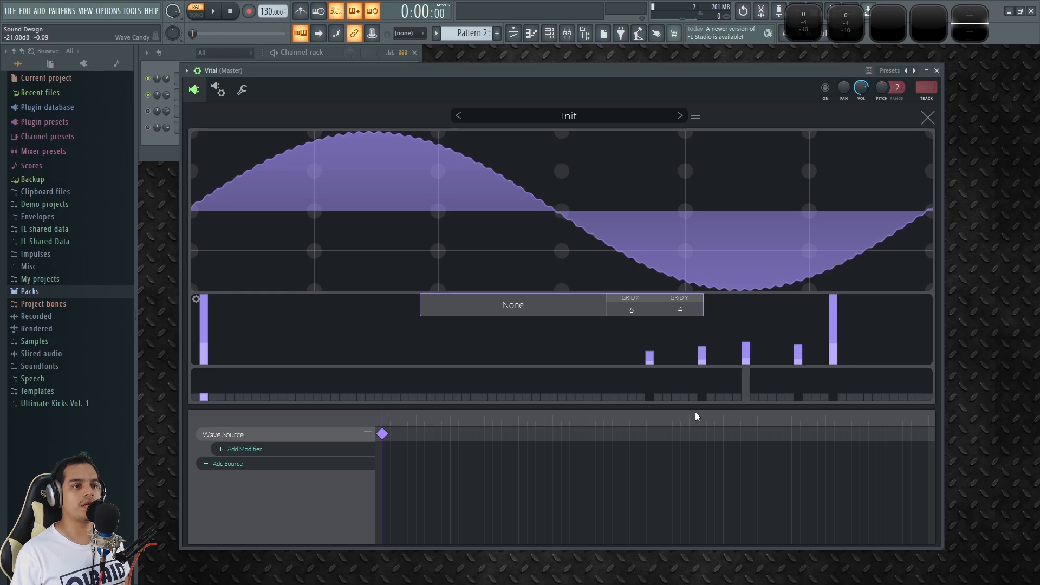
Paint uneven amplitudes across the lower and middle harmonics, then fine-tune individual harmonics near the fundamental
mouse_move(210, 329)
left_mouse_down()
mouse_move(356, 353)
mouse_move(428, 396)
mouse_move(490, 351)
mouse_move(584, 398)
mouse_move(666, 323)
mouse_move(772, 350)
left_mouse_up()
left_click(433, 334)
left_click_drag(282, 355, 273, 359)
left_click(241, 361)
left_click(231, 311)
left_click(222, 352)
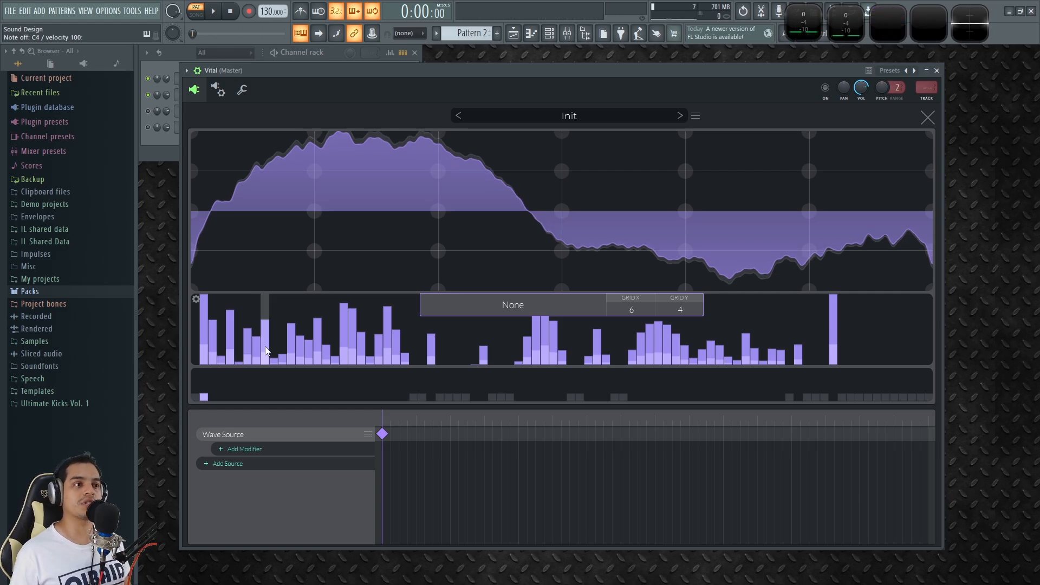
Redraw the harmonic amplitudes across the spectrum, raising a low harmonic and filling the gaps between bars
left_click(249, 302)
mouse_move(447, 331)
left_mouse_down()
mouse_move(552, 346)
mouse_move(800, 313)
mouse_move(330, 295)
left_mouse_up()
mouse_move(518, 344)
left_mouse_down()
mouse_move(844, 340)
mouse_move(622, 357)
mouse_move(419, 349)
mouse_move(564, 375)
mouse_move(747, 378)
mouse_move(464, 347)
mouse_move(732, 324)
mouse_move(423, 349)
mouse_move(344, 336)
mouse_move(447, 349)
mouse_move(400, 327)
mouse_move(270, 308)
mouse_move(565, 323)
left_mouse_up()
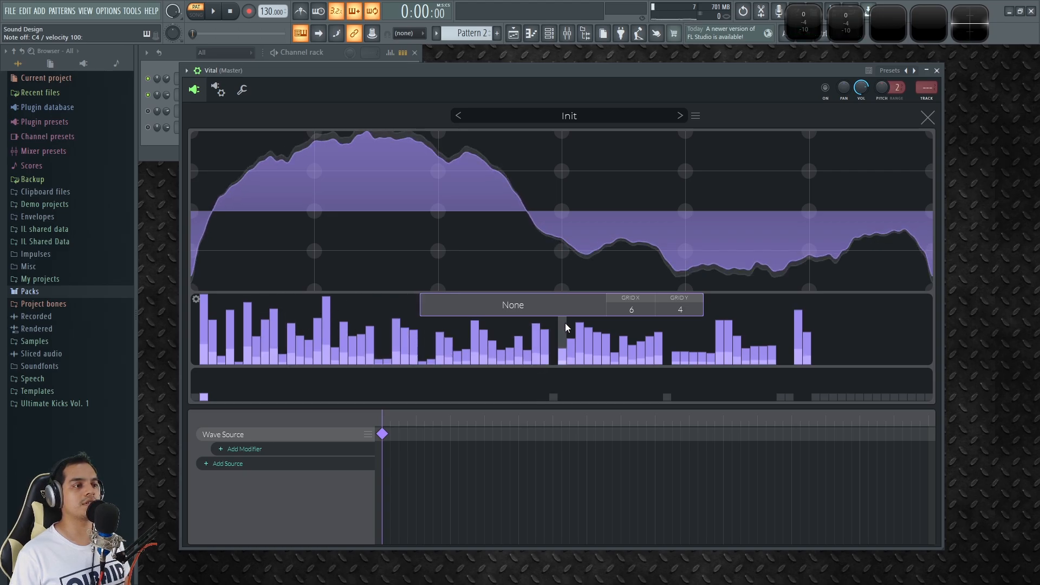
left_click_drag(246, 323, 233, 352)
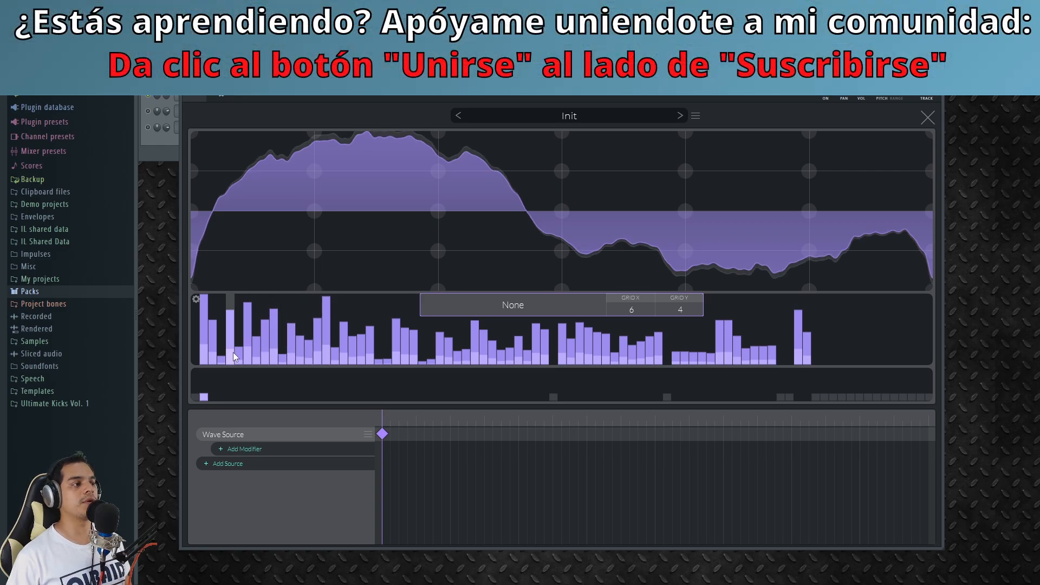
Draw varied phases for the harmonics, randomize all phases, and raise the first harmonic's phase
mouse_move(207, 383)
left_mouse_down()
mouse_move(352, 376)
mouse_move(205, 400)
mouse_move(214, 368)
mouse_move(439, 385)
mouse_move(668, 373)
mouse_move(739, 381)
left_mouse_up()
left_click_drag(805, 379, 385, 379)
right_click(340, 381)
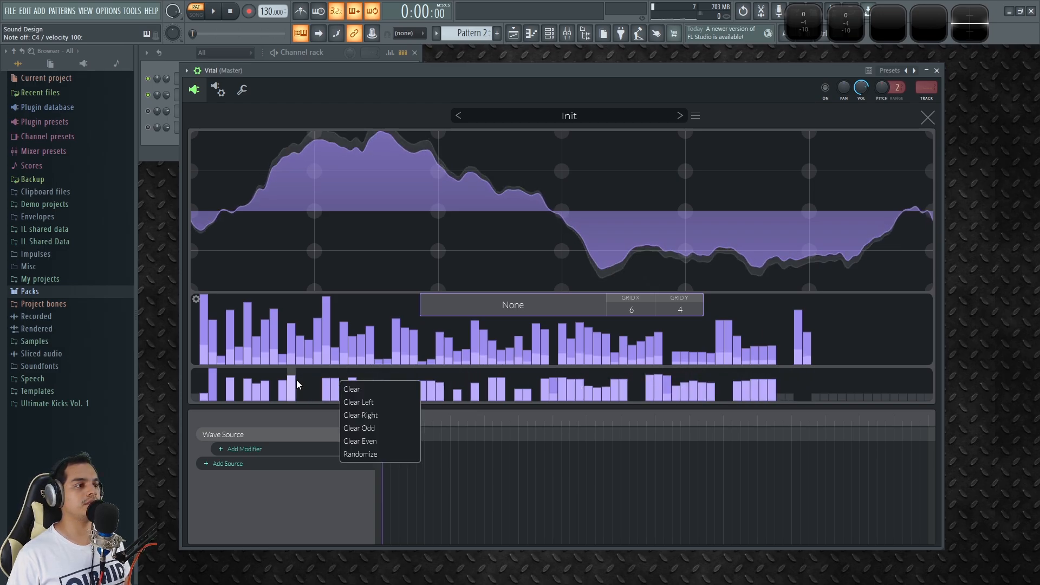
left_click(367, 453)
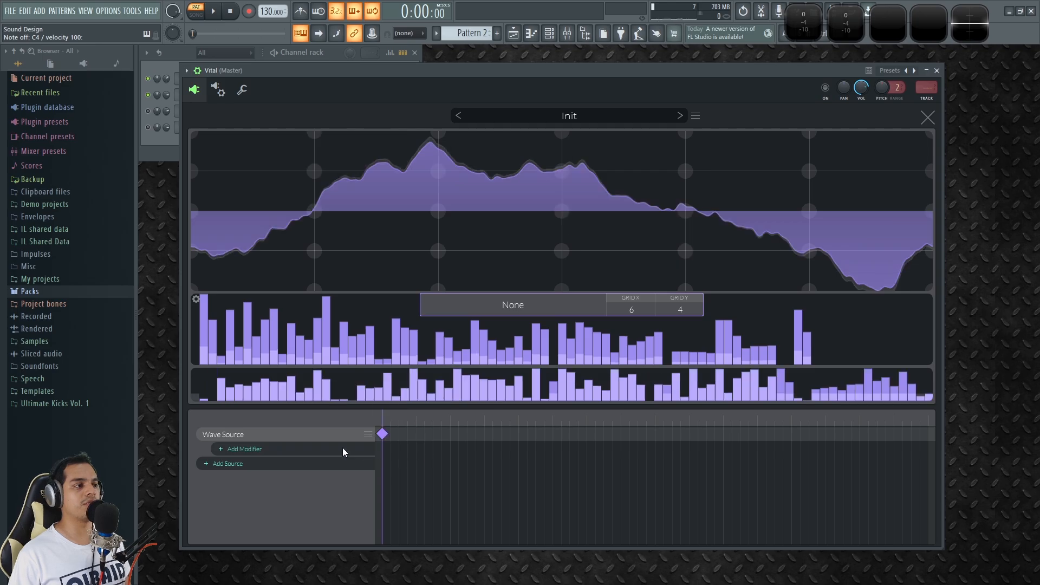
left_click(204, 373)
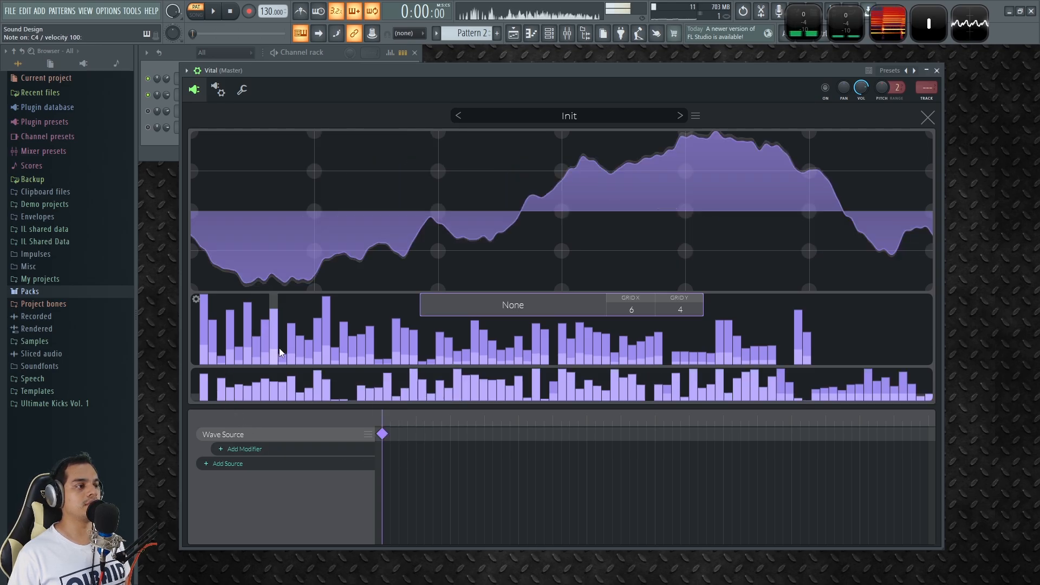
Raise the amplitude of one harmonic near the upper end of the spectrum
right_click(291, 342)
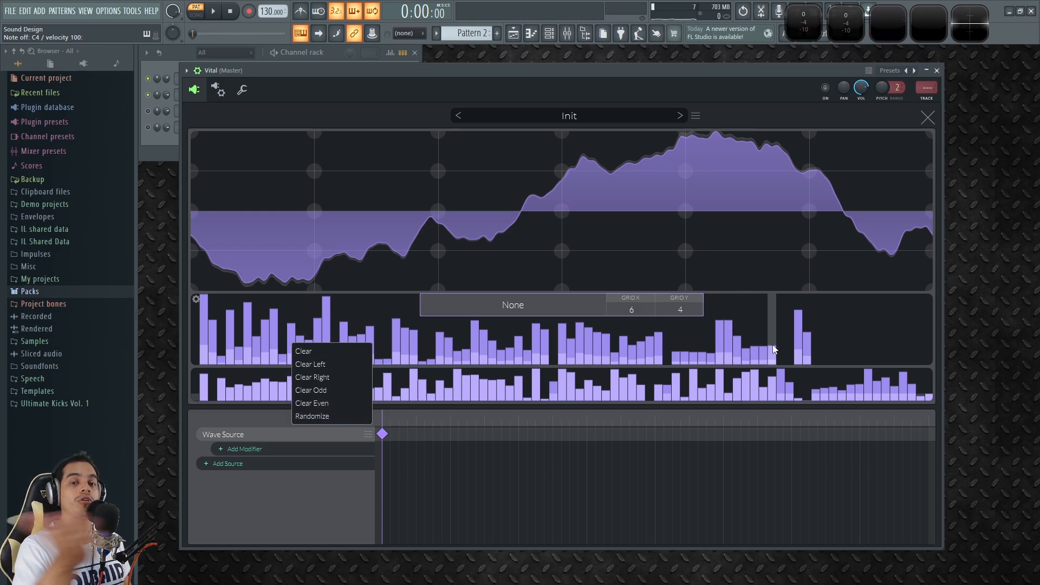
left_click_drag(774, 323, 679, 331)
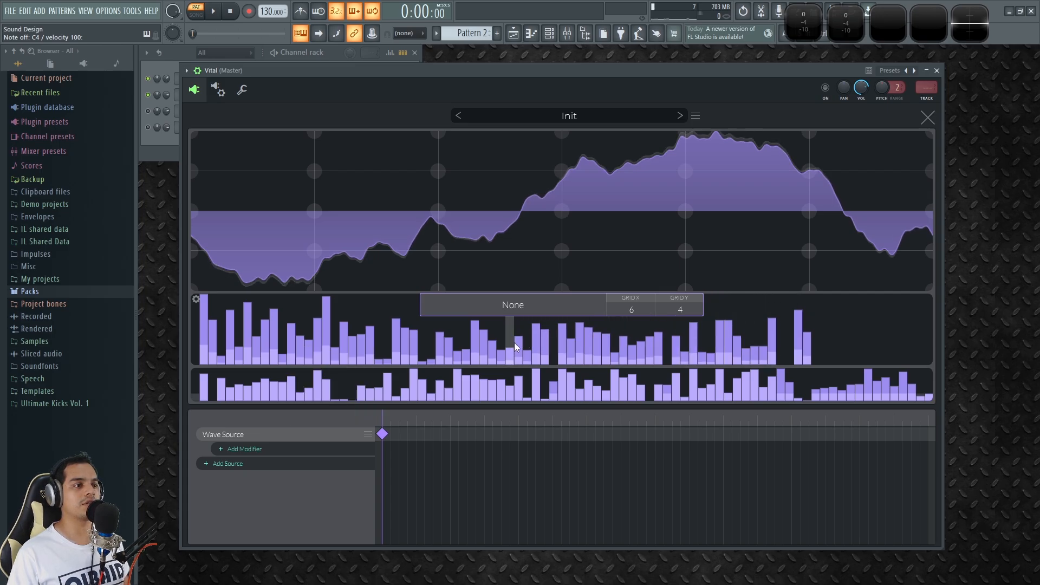
left_click_drag(763, 362, 761, 336)
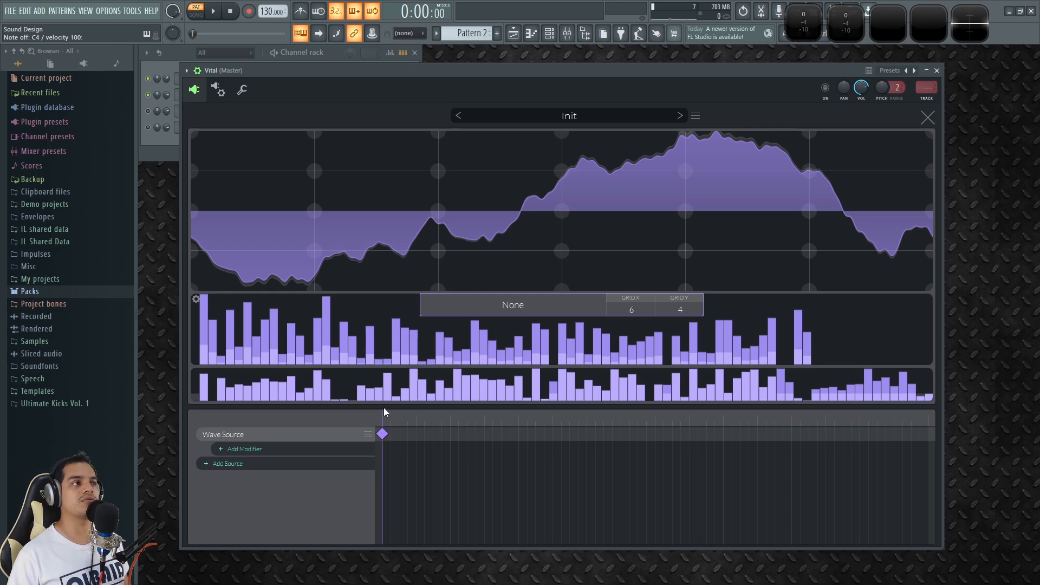
Add a Wave Window modifier to the Wave Source and create a second keyframe at the timeline's end
left_click(360, 451)
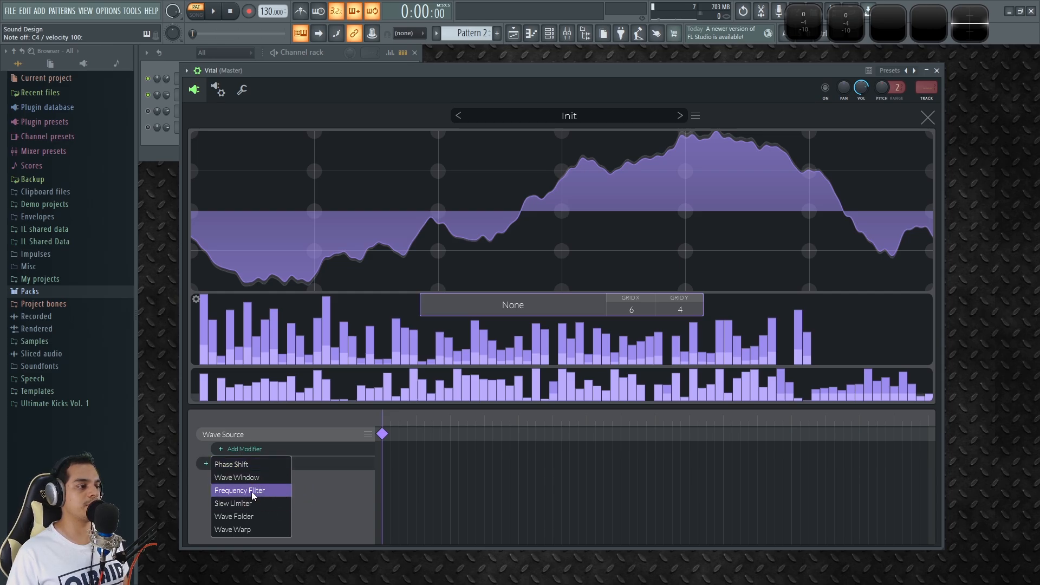
left_click(259, 478)
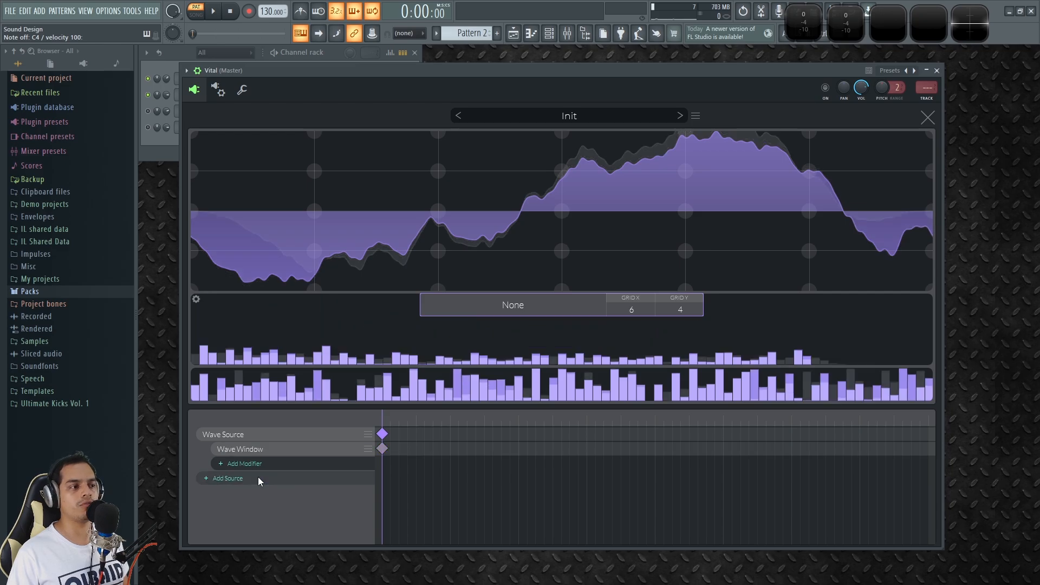
right_click(928, 450)
left_click(896, 458)
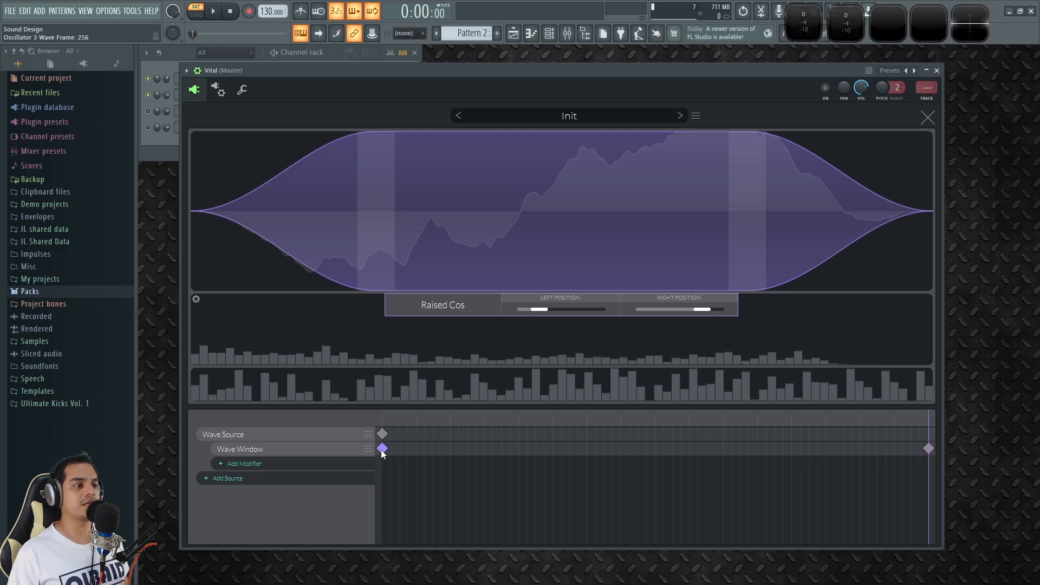
Narrow the Raised Cos window of the Wave Window's start keyframe by moving its left and right positions towards each other
mouse_move(558, 317)
left_mouse_down()
mouse_move(548, 318)
mouse_move(569, 318)
mouse_move(519, 318)
mouse_move(549, 315)
left_mouse_up()
left_click_drag(703, 310, 678, 315)
left_click_drag(577, 309, 567, 310)
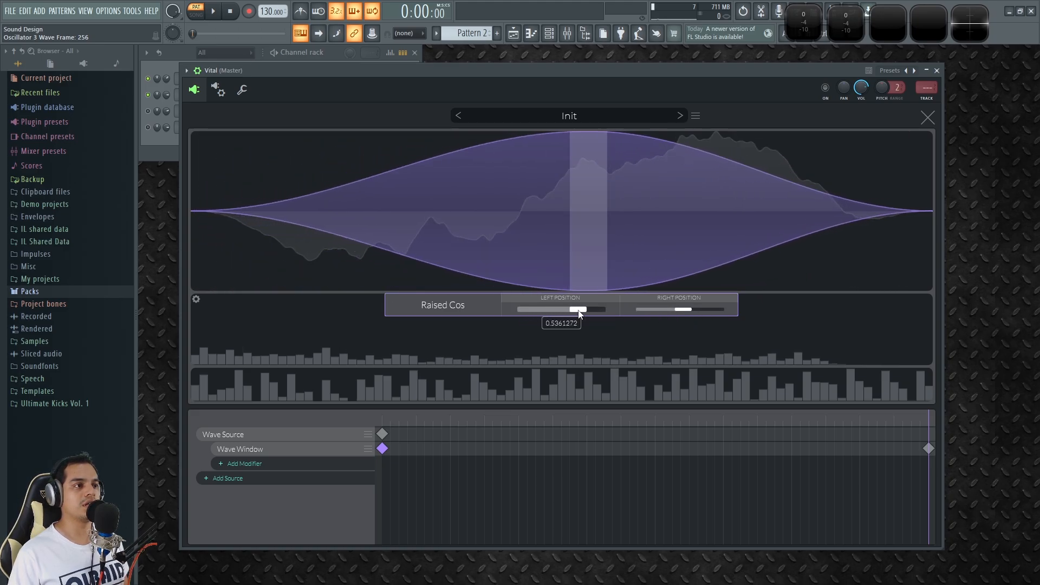
Shift the Wave Window end keyframe's peak towards the end of the cycle and audition the wavetable along the timeline
left_click(929, 448)
left_click_drag(568, 310, 586, 311)
left_click_drag(700, 311, 675, 311)
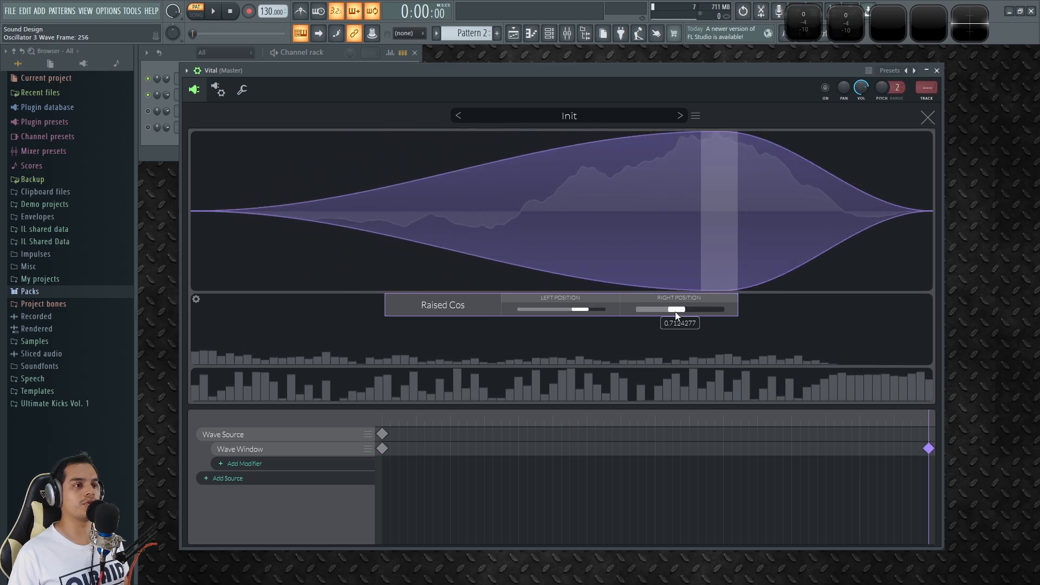
left_click_drag(412, 421, 465, 417)
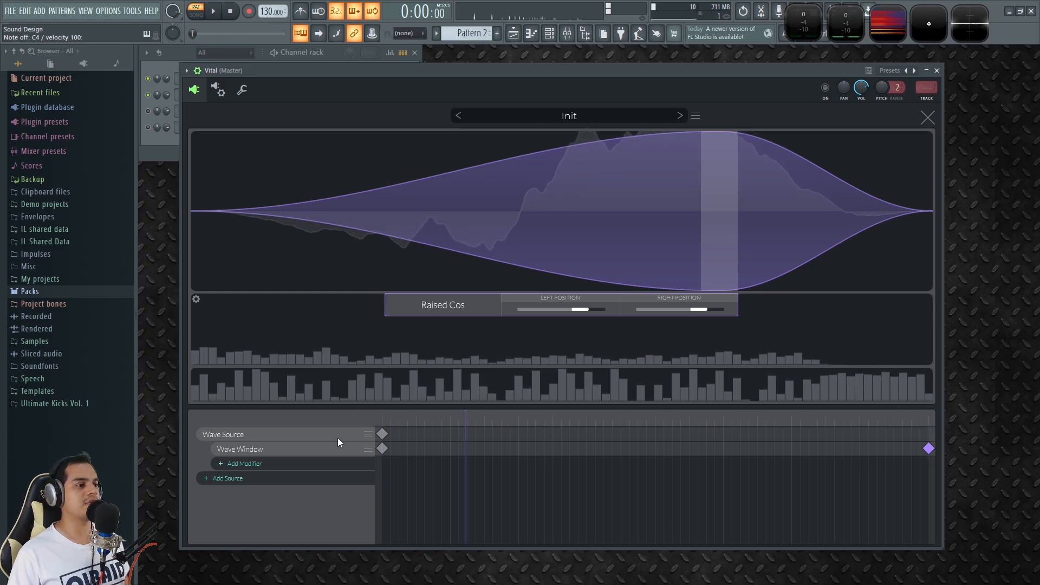
Add a Wave Folder modifier and create a second keyframe for it at the end of the timeline
left_click(275, 465)
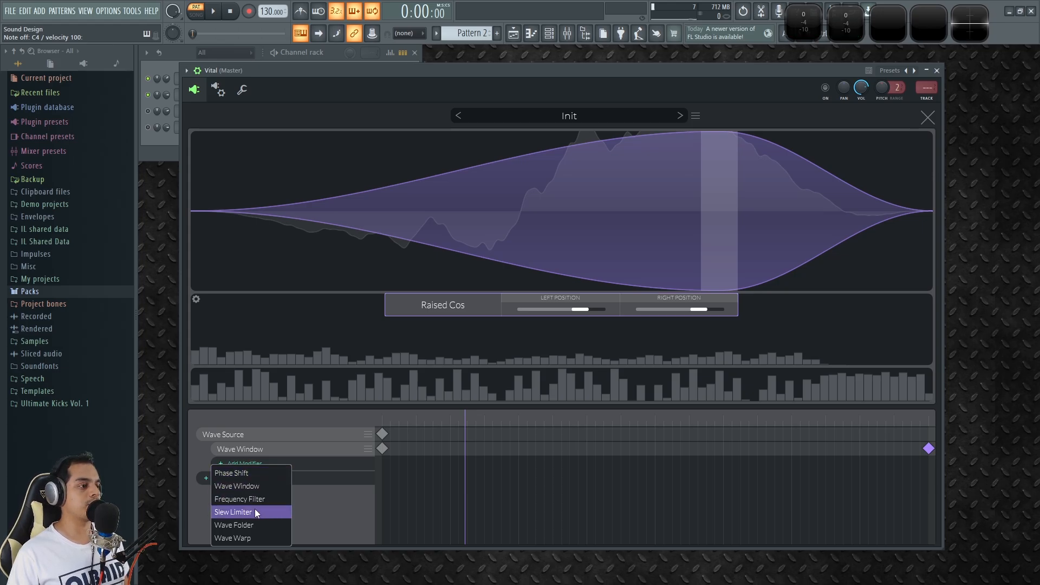
left_click(255, 525)
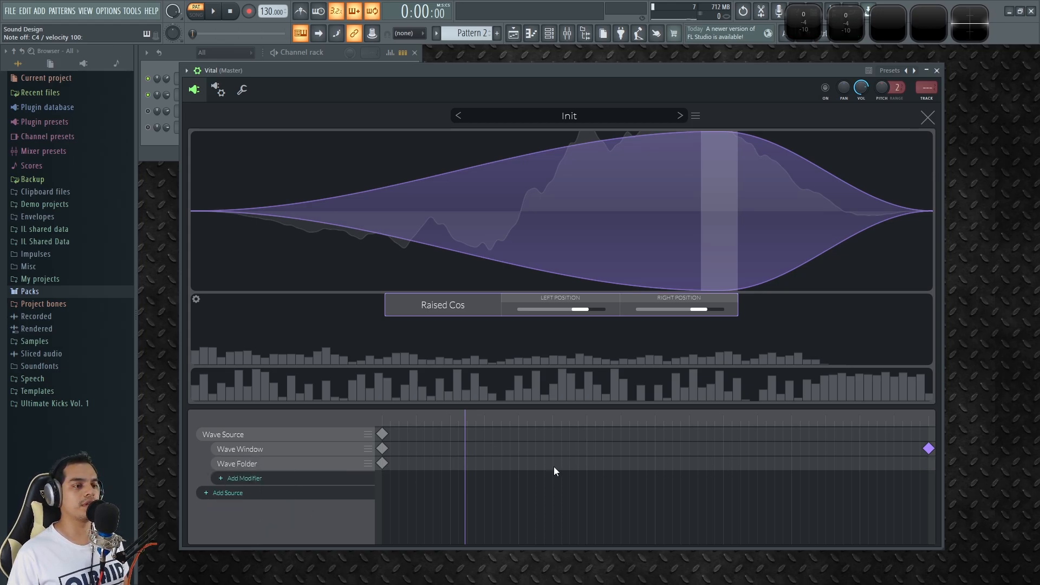
left_click(382, 463)
left_click(623, 464)
left_click_drag(623, 464, 960, 463)
Adjust the Wave Folder's Multiply on the start keyframe and set it to 3.48 on the end keyframe
left_click(382, 464)
left_click_drag(567, 317, 568, 333)
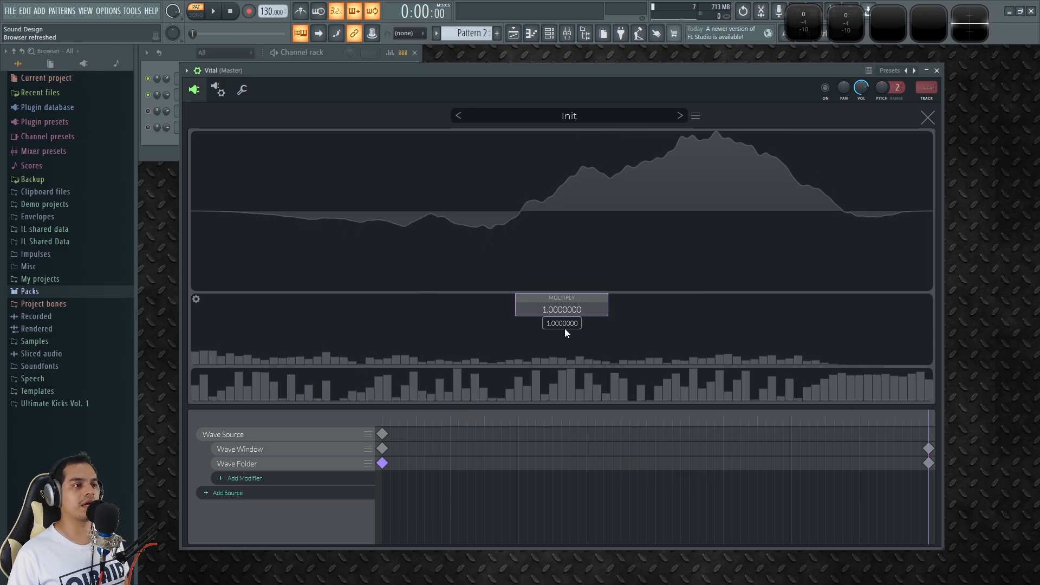
left_click_drag(409, 418, 372, 420)
mouse_move(546, 307)
left_mouse_down()
mouse_move(554, 340)
mouse_move(560, 309)
left_mouse_up()
left_click(929, 464)
Remove the Wave Window modifier and audition the wavetable with only the Wave Folder applied
left_click_drag(394, 415, 379, 450)
left_click(369, 449)
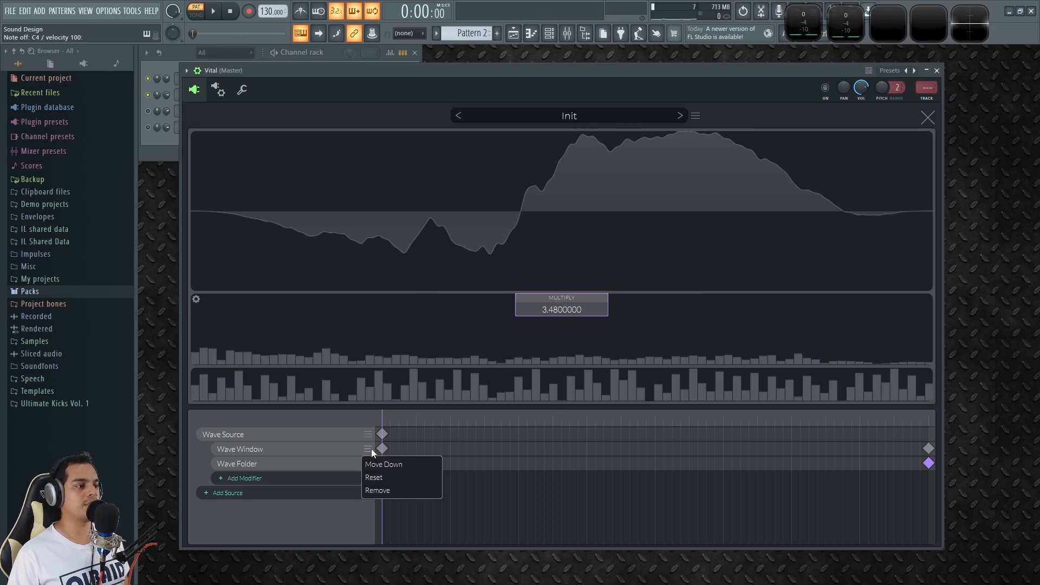
left_click(386, 490)
mouse_move(392, 418)
left_mouse_down()
mouse_move(938, 415)
mouse_move(382, 416)
mouse_move(965, 415)
mouse_move(443, 422)
mouse_move(876, 430)
mouse_move(376, 430)
left_mouse_up()
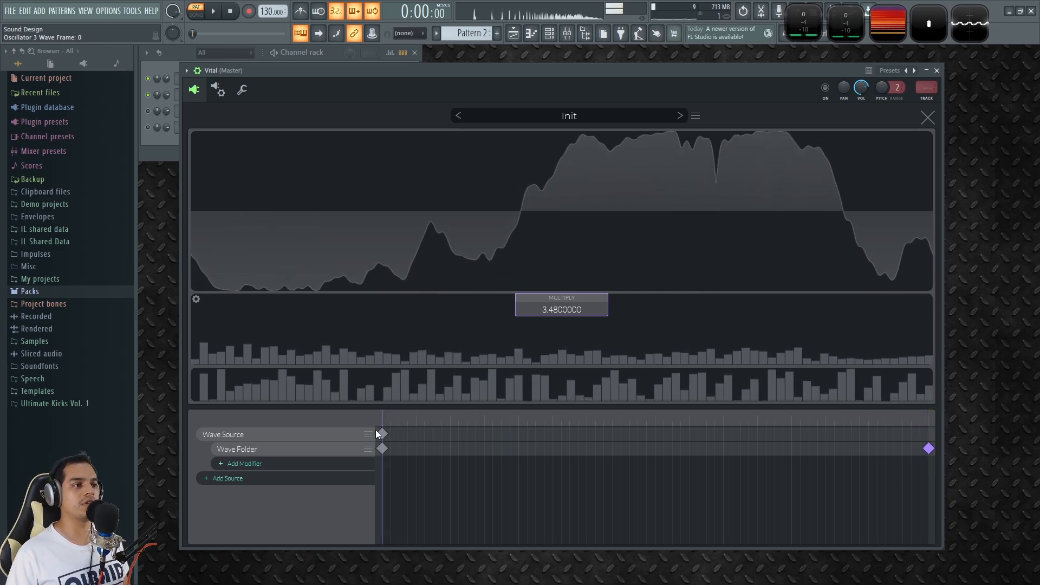
Add a Slew Limiter modifier and create a second keyframe for it at the end of the timeline
left_click(281, 465)
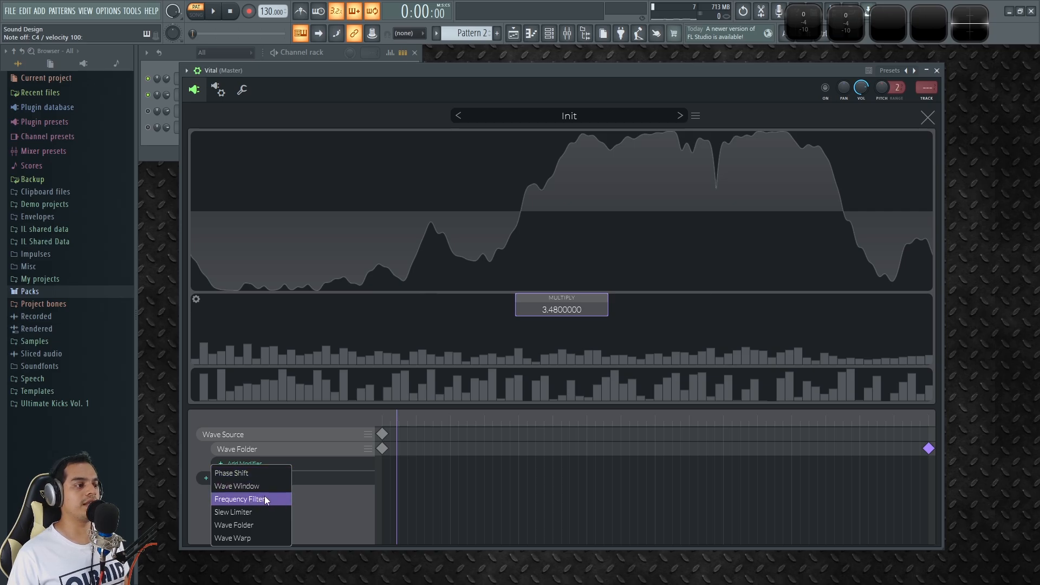
left_click(255, 512)
right_click(918, 467)
left_click(860, 475)
left_click(929, 463)
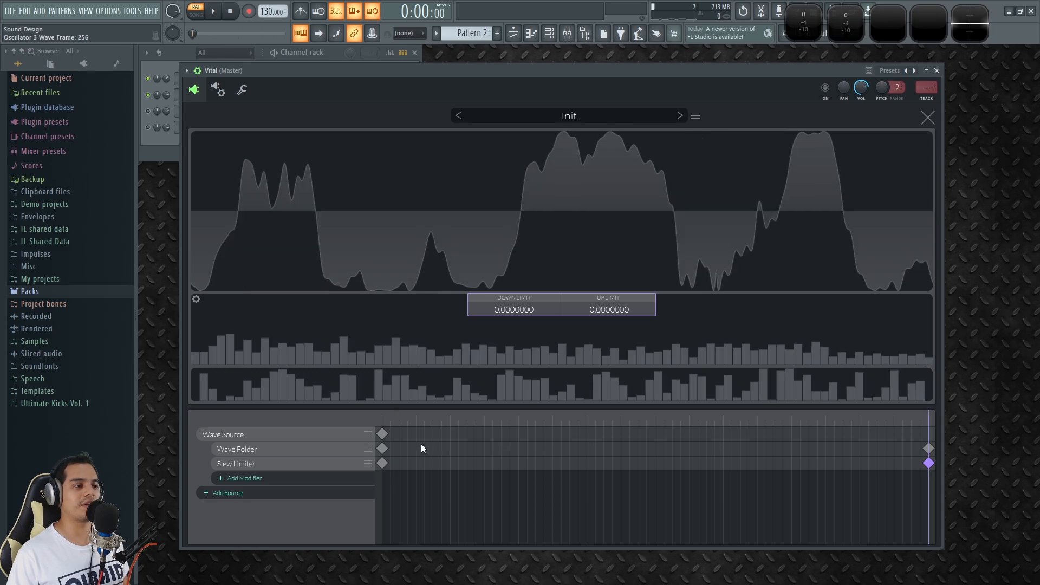
Try a down limit of 0.395 and an up limit of 0.555 on the Slew Limiter's start keyframe, then reset both to 0
left_click_drag(508, 316, 517, 310)
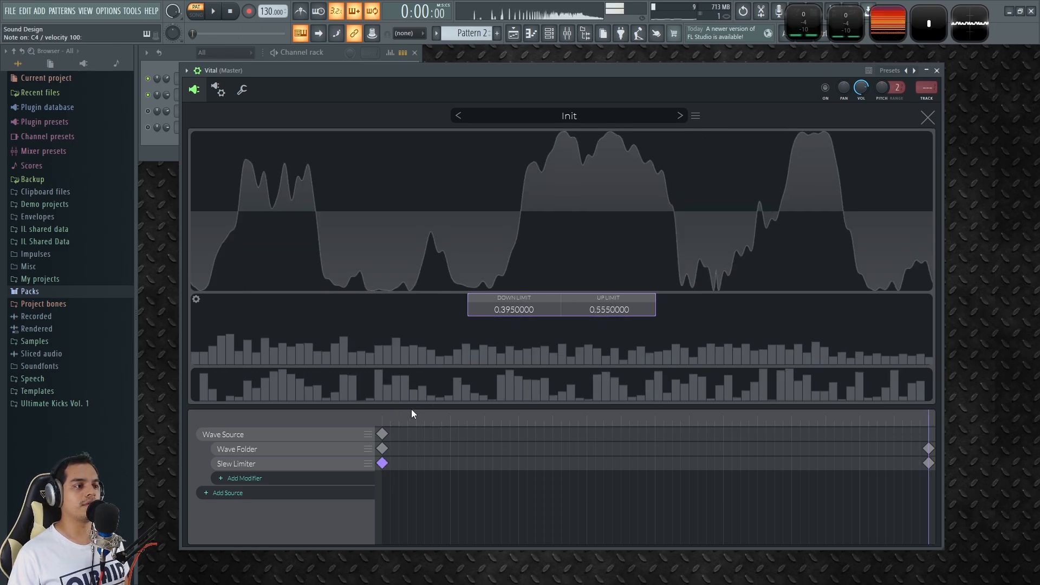
left_click(382, 415)
left_click_drag(530, 297, 512, 343)
left_click_drag(619, 314, 619, 402)
Set the Slew Limiter's end keyframe to a down limit of 0.095 and an up limit of 0.03, then sweep the timeline
left_click(929, 463)
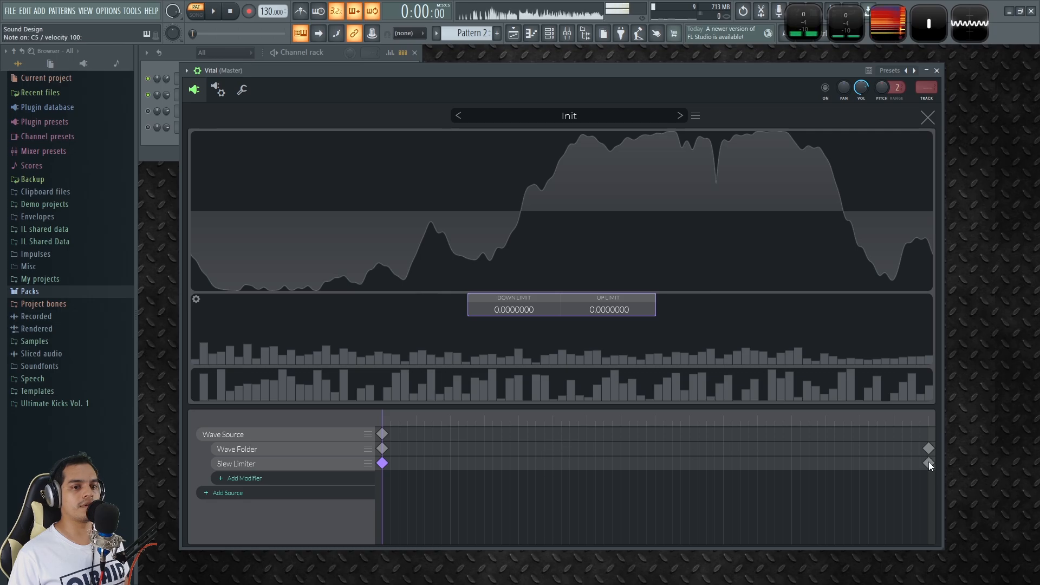
left_click_drag(419, 423, 930, 418)
mouse_move(518, 311)
left_mouse_down()
mouse_move(518, 294)
mouse_move(519, 310)
left_mouse_up()
mouse_move(608, 310)
left_mouse_down()
mouse_move(609, 297)
mouse_move(609, 309)
left_mouse_up()
mouse_move(518, 310)
left_mouse_down()
mouse_move(518, 320)
mouse_move(525, 314)
left_mouse_up()
left_click_drag(922, 415, 277, 443)
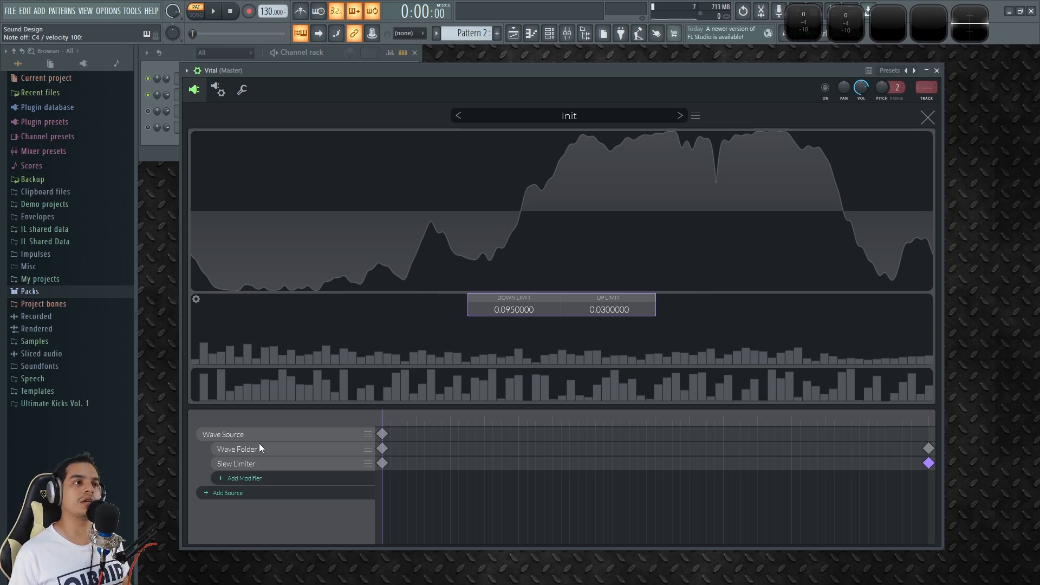
Close the wavetable editor and set oscillator 3's unison to 7 voices with 12% detune while playing notes
left_click(927, 118)
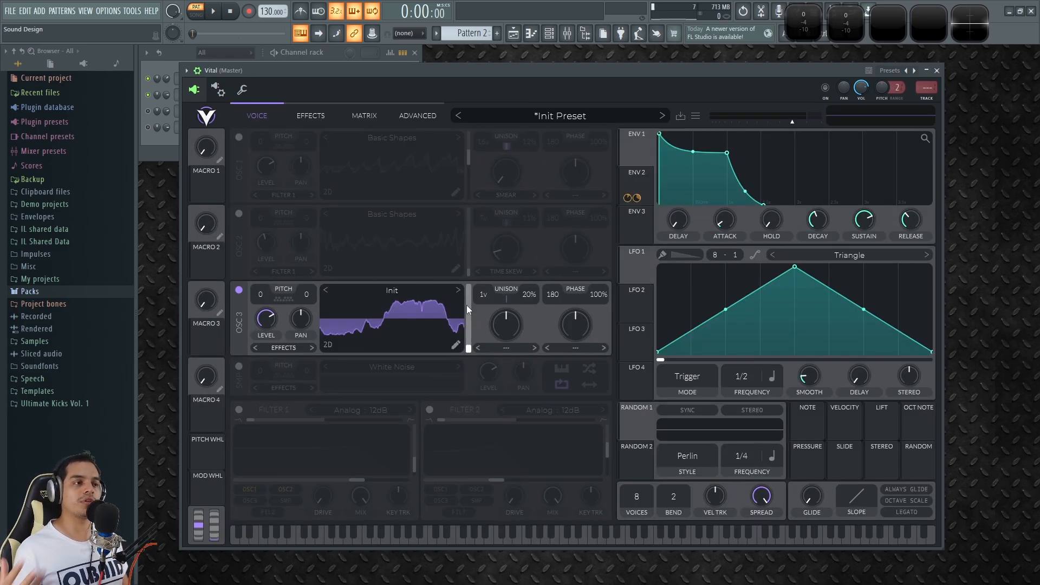
key("z")
key("z")
left_click_drag(486, 298, 489, 258)
left_click_drag(533, 294, 524, 305)
key("z")
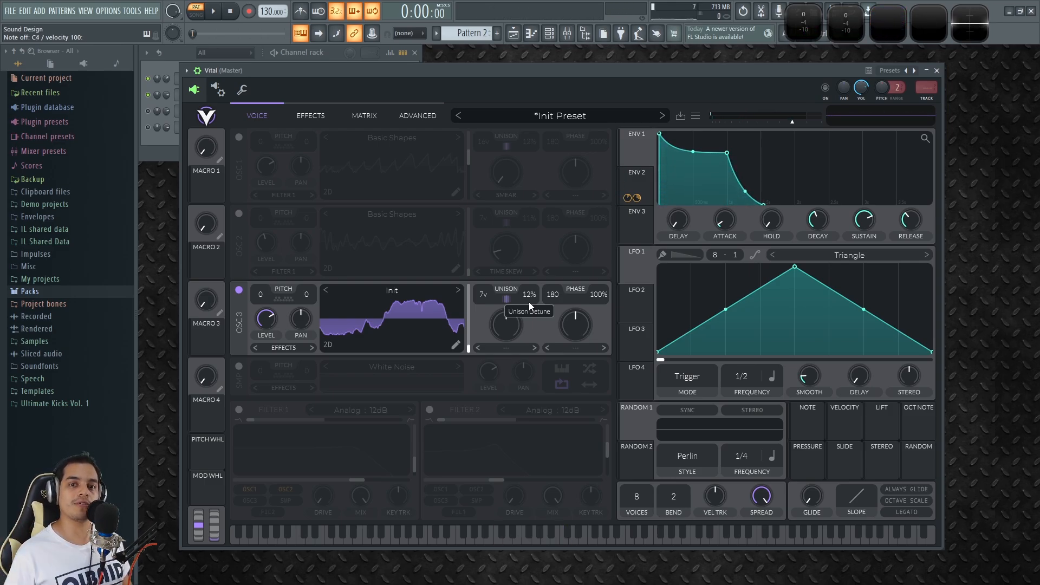
Sweep oscillator 3's wave frame and raise its unison table spread to about 46
mouse_move(470, 355)
left_mouse_down()
mouse_move(469, 268)
mouse_move(469, 376)
mouse_move(470, 305)
mouse_move(469, 342)
left_mouse_up()
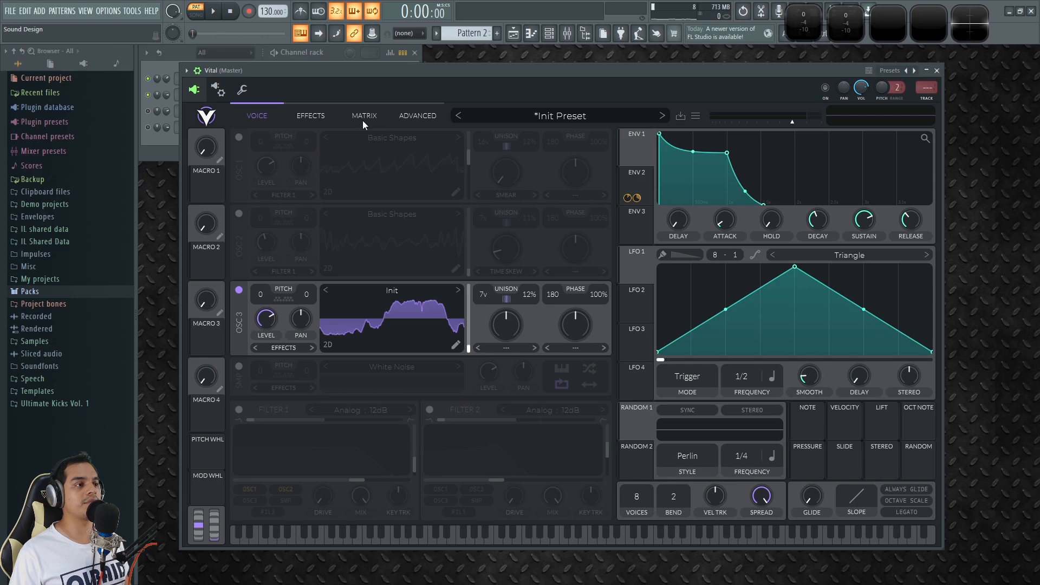
left_click(421, 119)
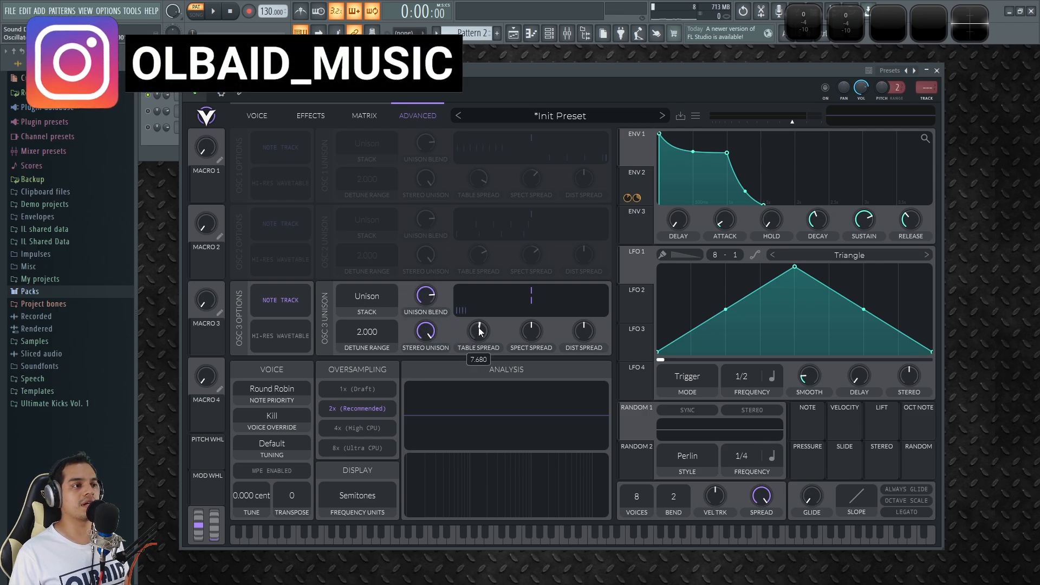
left_click_drag(482, 325, 477, 336)
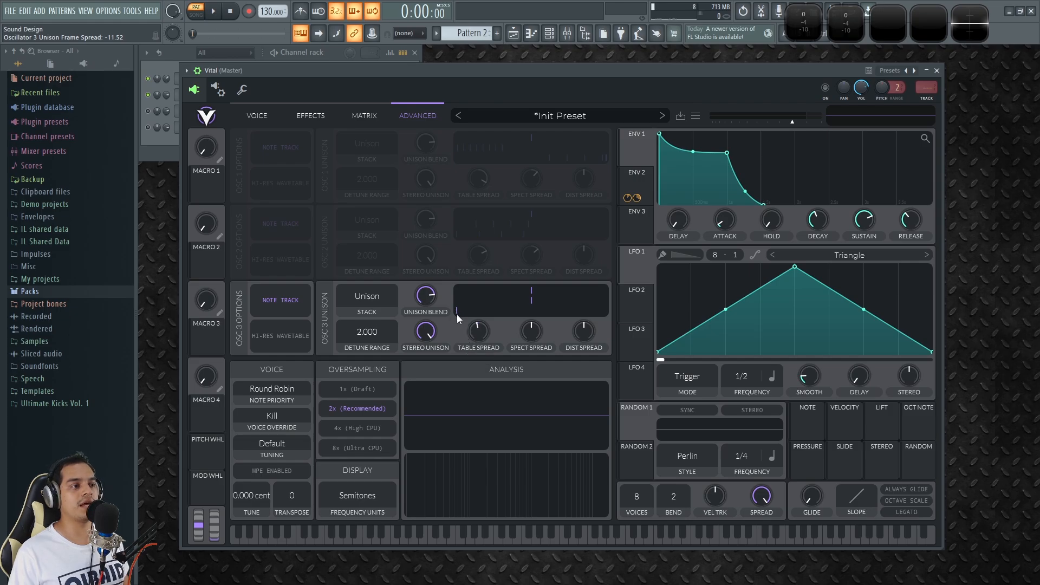
mouse_move(479, 334)
left_mouse_down()
mouse_move(489, 308)
mouse_move(486, 320)
left_mouse_up()
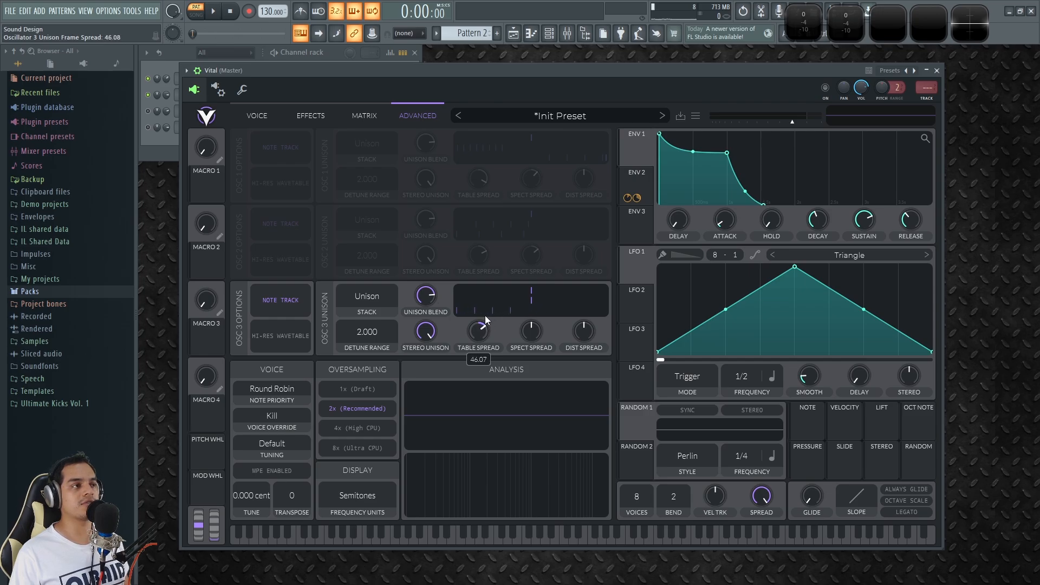
Set oscillator 3's unison to 12 voices and its unison table spread to 128, then play a note
left_click(255, 116)
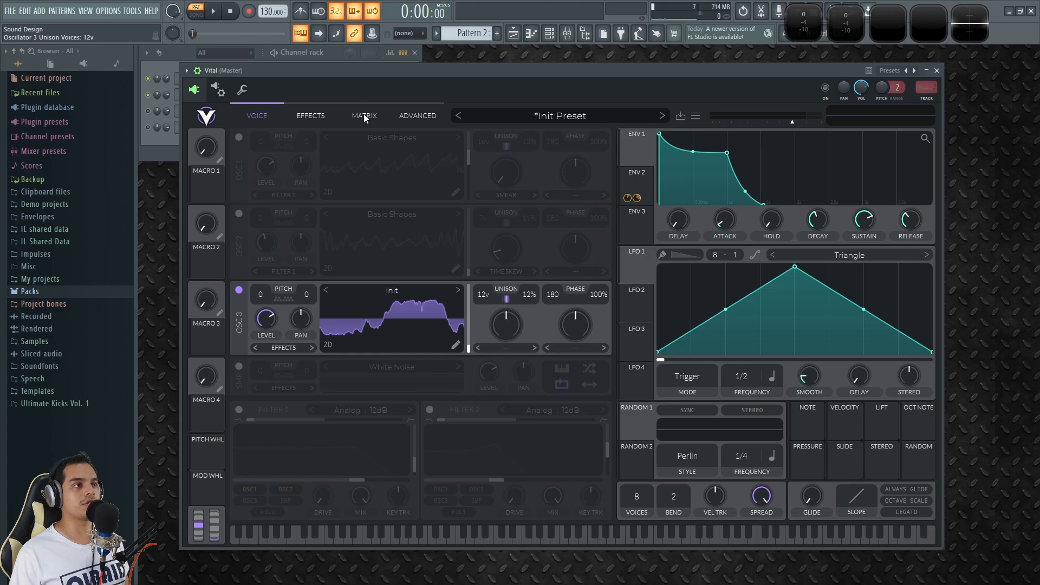
left_click(364, 115)
left_click(410, 116)
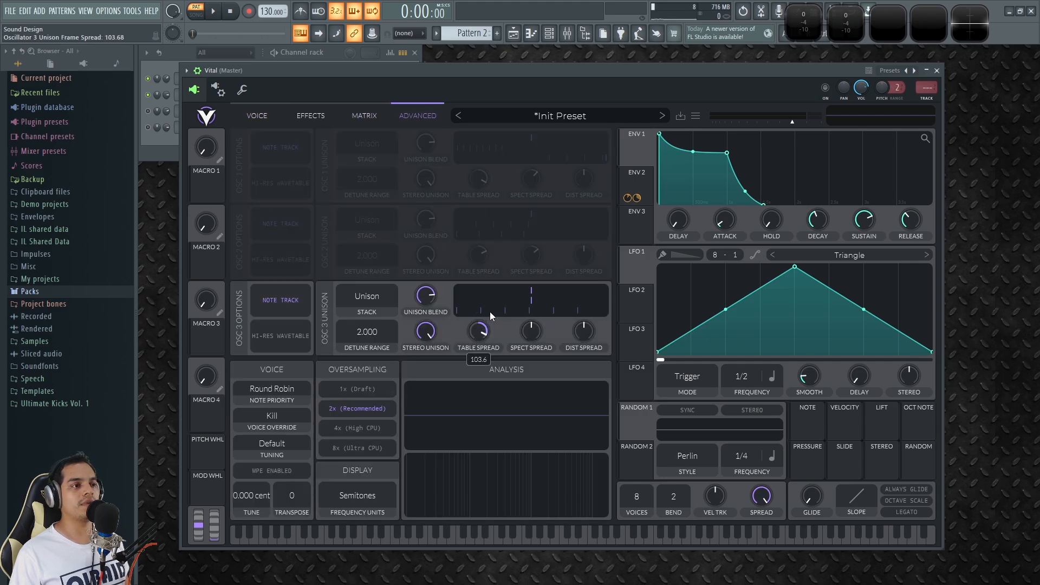
double_click(481, 326)
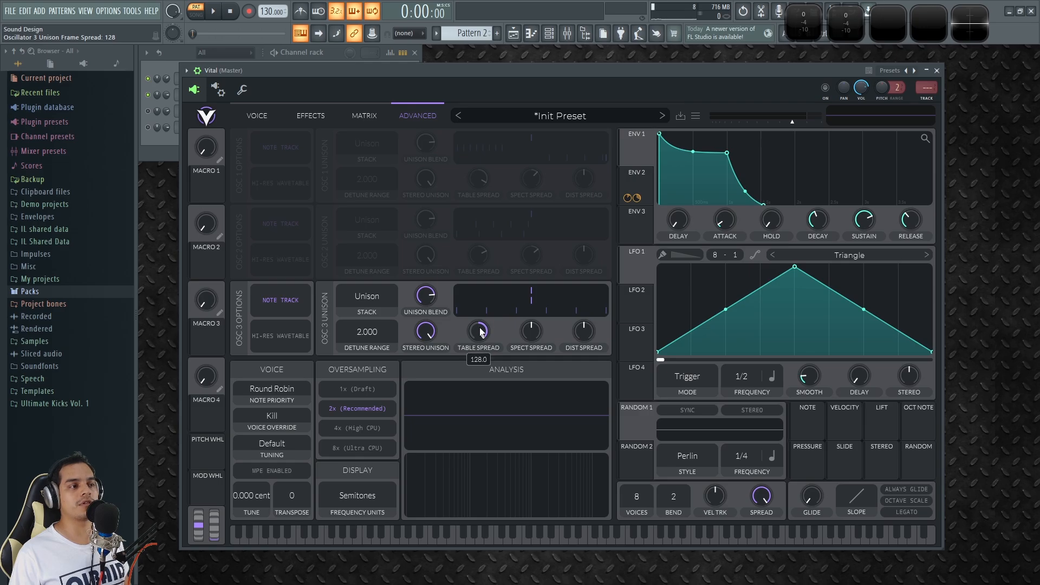
key("z")
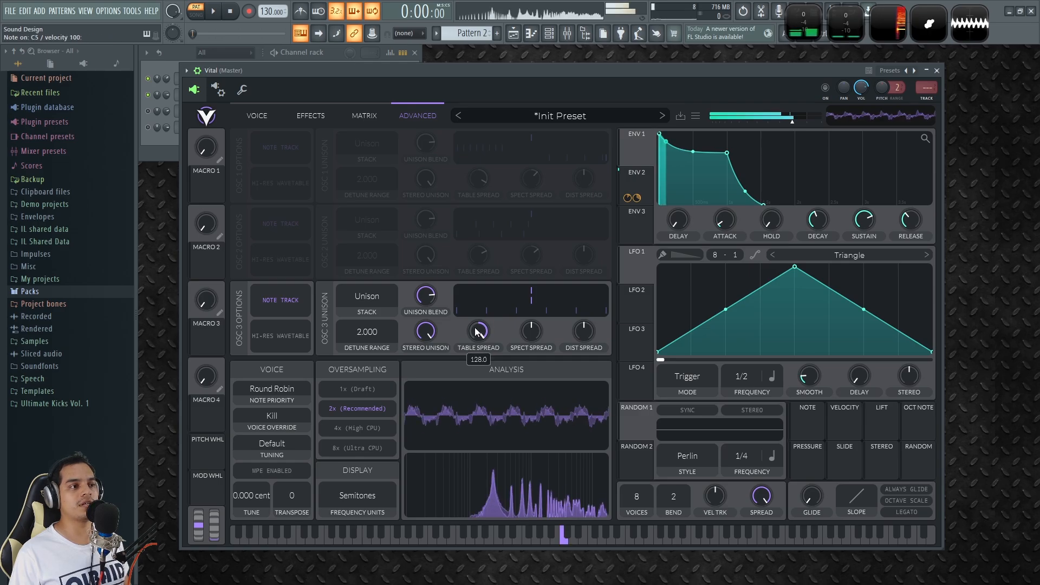
Sweep oscillator 3's wave frame up and back down to 0 while playing notes
left_click(257, 116)
key("z")
left_click_drag(470, 353, 477, 227)
left_click_drag(469, 293, 473, 388)
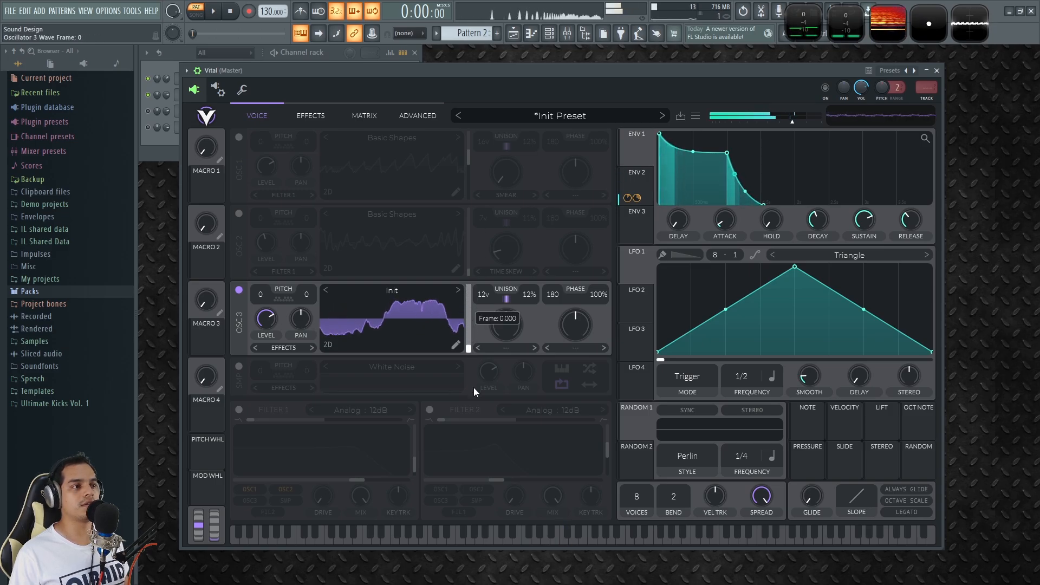
Raise oscillator 3's unison table spread further and audition it with several notes
left_click(364, 116)
left_click(418, 116)
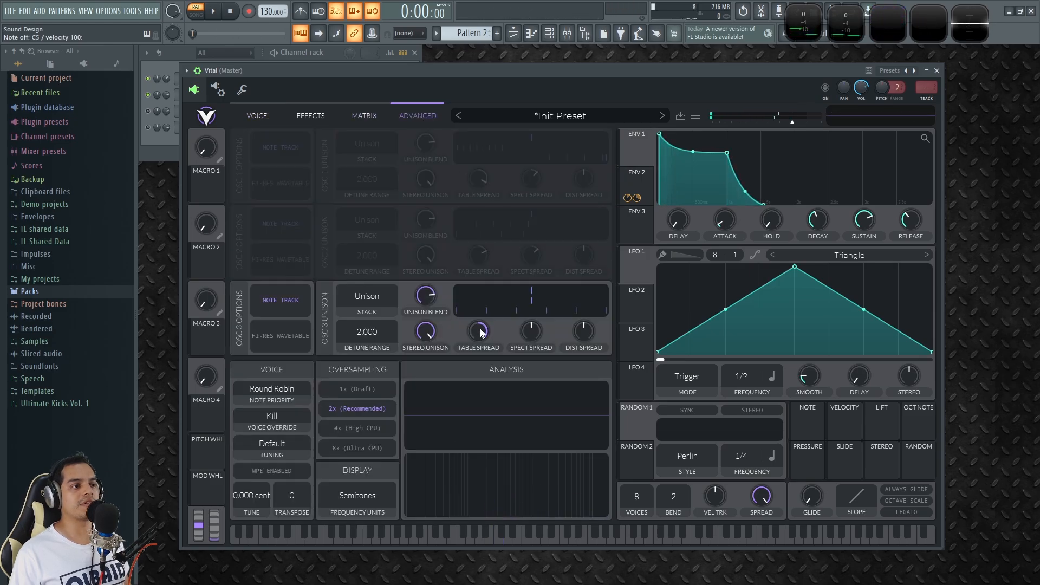
left_click_drag(479, 383, 484, 311)
key("z")
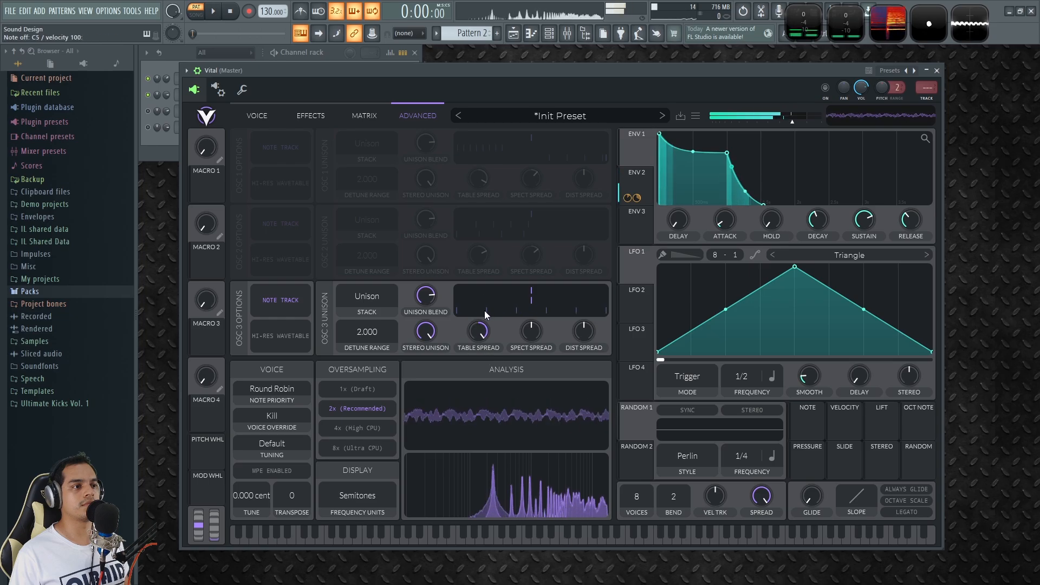
key("z")
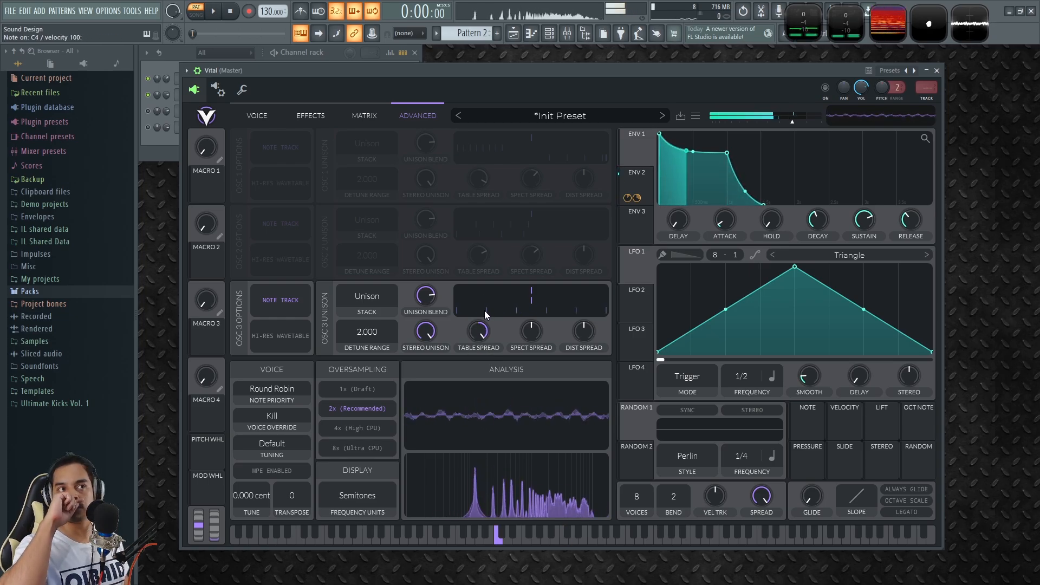
key("x")
Keep oscillator 3's wave frame at 0 and audition the sound with higher notes
left_click(263, 116)
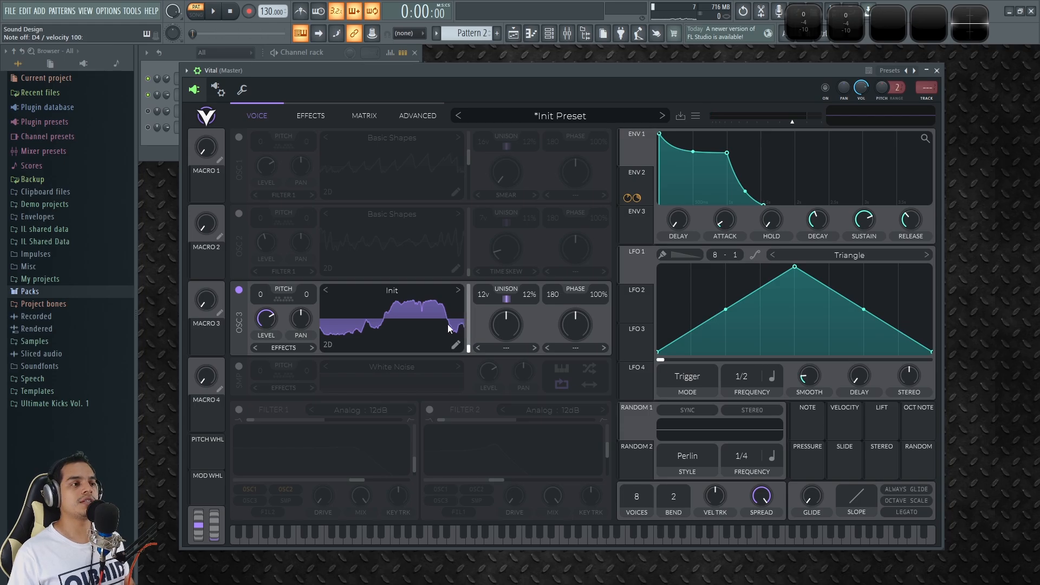
left_click_drag(469, 345, 471, 386)
key("e")
key("q")
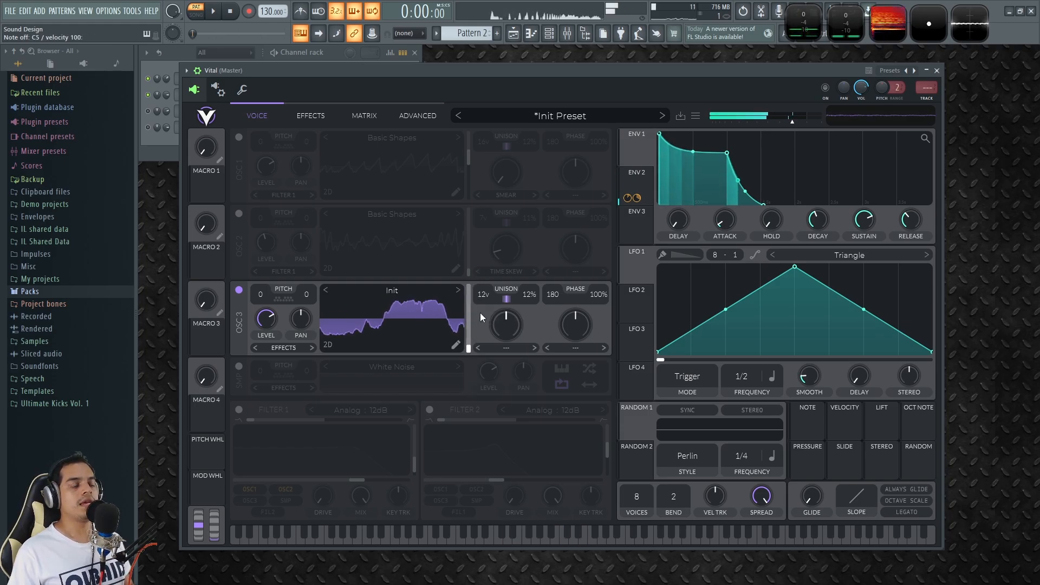
Try Phase Disperse as oscillator 3's spectral morph, adjusting its amount while playing a note
left_click(516, 350)
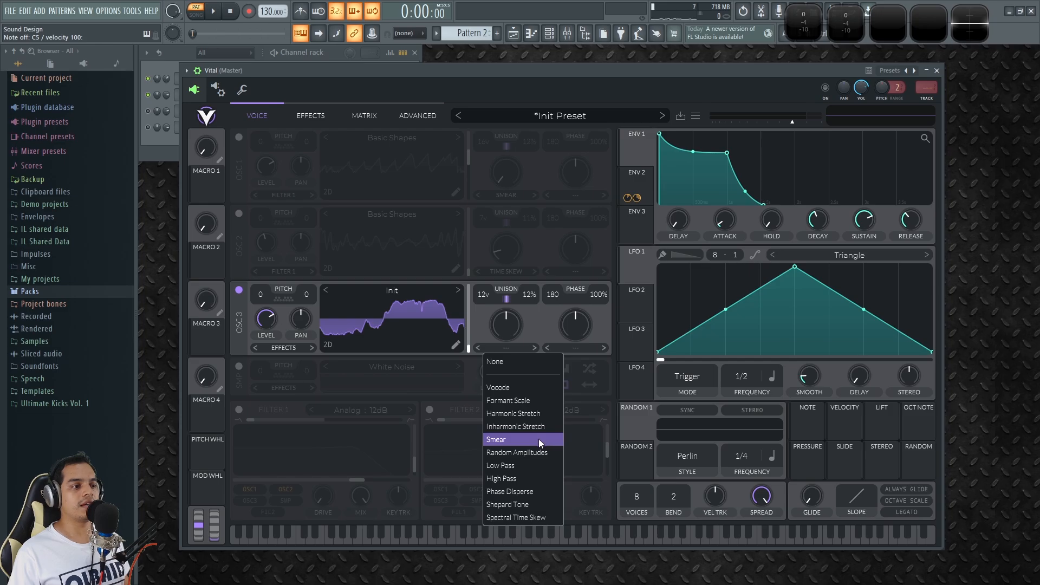
left_click(536, 487)
key("q")
mouse_move(519, 335)
left_mouse_down()
mouse_move(516, 272)
mouse_move(520, 369)
mouse_move(517, 269)
mouse_move(518, 343)
mouse_move(507, 350)
left_mouse_up()
Switch oscillator 3's spectral morph to Spectral Time Skew and set a low amount while playing notes
left_click(505, 349)
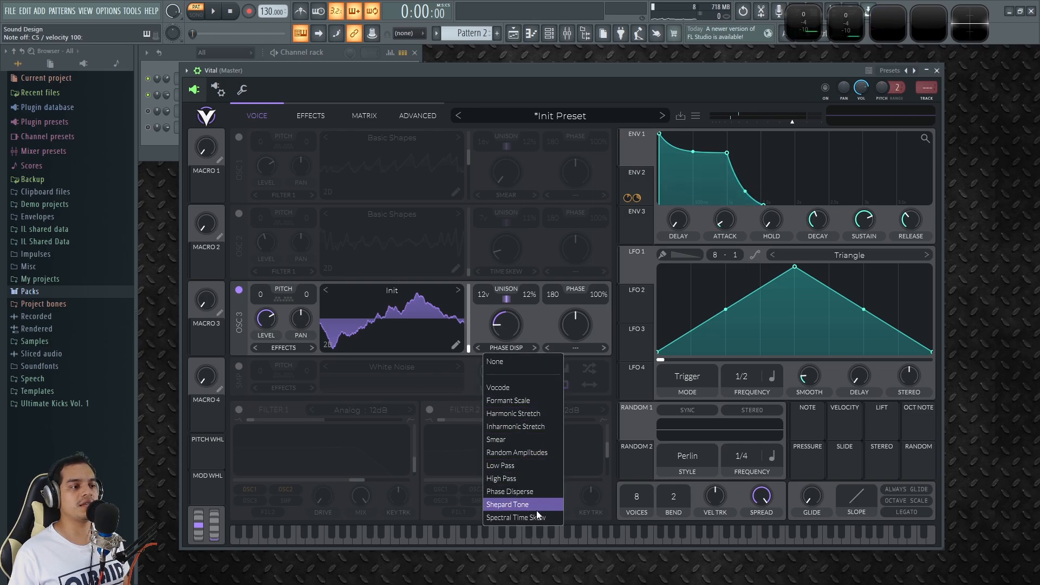
left_click(549, 519)
mouse_move(513, 342)
left_mouse_down()
mouse_move(522, 238)
mouse_move(515, 354)
left_mouse_up()
key("q")
mouse_move(505, 314)
left_mouse_down()
mouse_move(512, 228)
mouse_move(515, 326)
left_mouse_up()
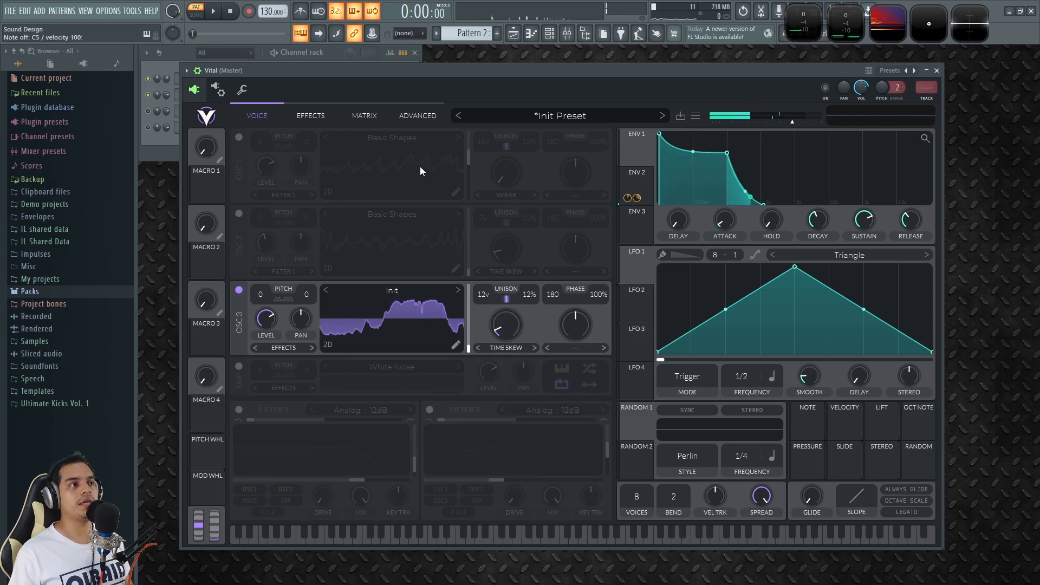
Raise oscillator 3's unison spectral spread, set its distortion spread to 8%, and play notes to audition it
left_click(418, 115)
mouse_move(539, 328)
left_mouse_down()
mouse_move(559, 315)
mouse_move(543, 339)
left_mouse_up()
key("z")
key("z")
key("z")
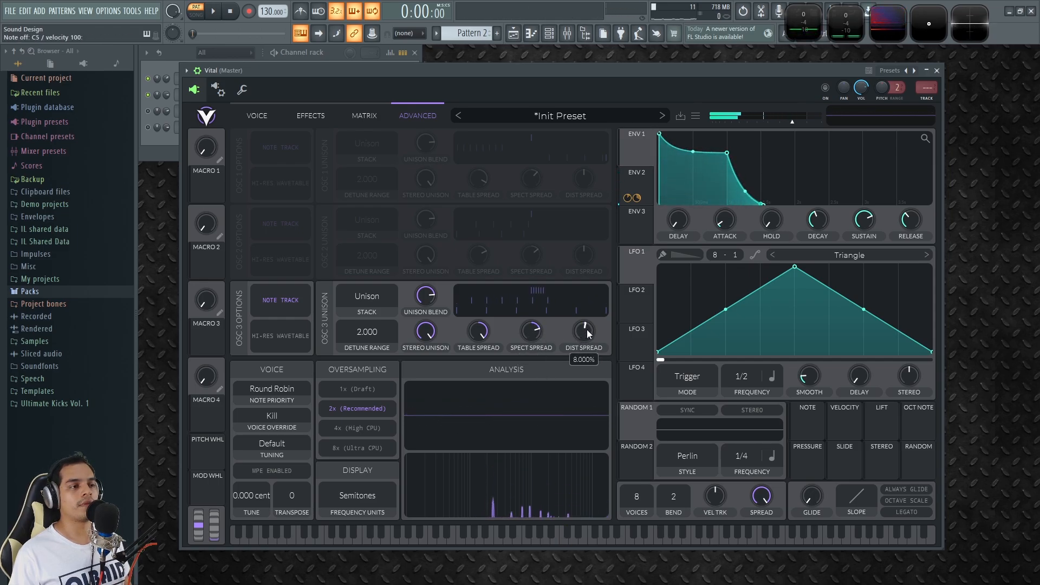
left_click(281, 127)
key("z")
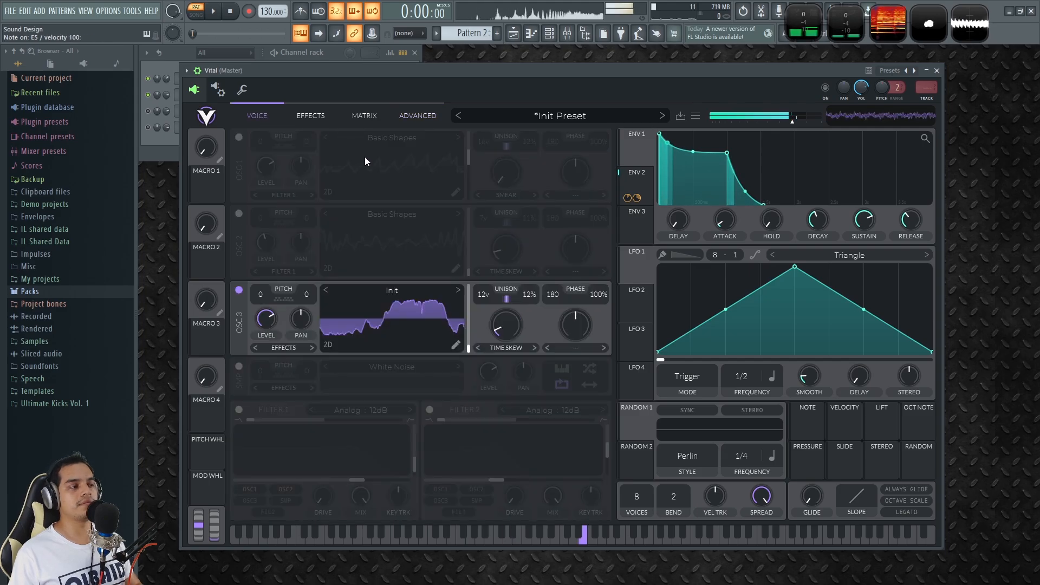
Turn off oscillator 3, enable oscillators 1 and 2, and play a note
left_click(239, 290)
left_click(239, 214)
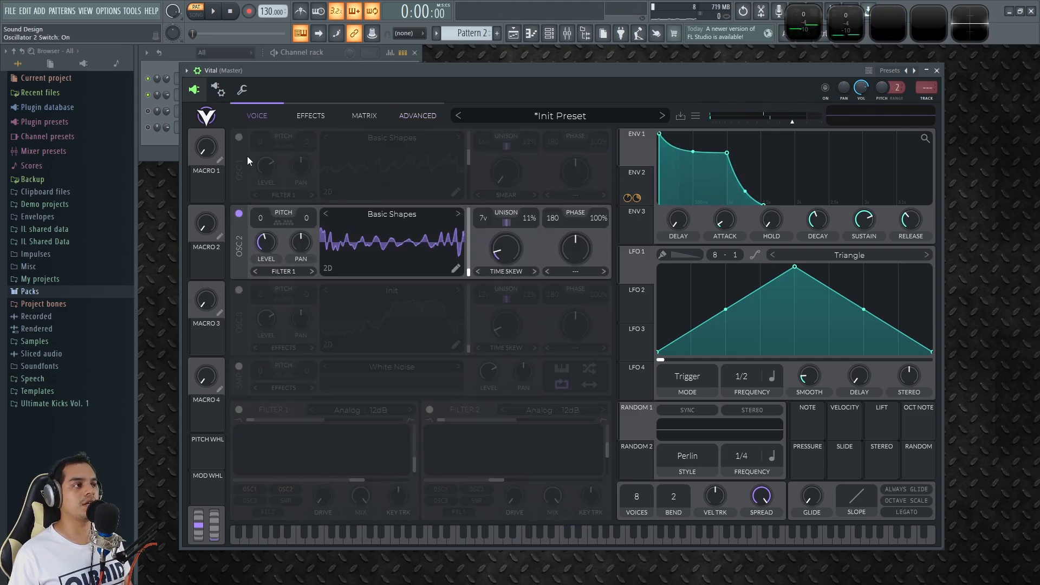
left_click(239, 138)
key("x")
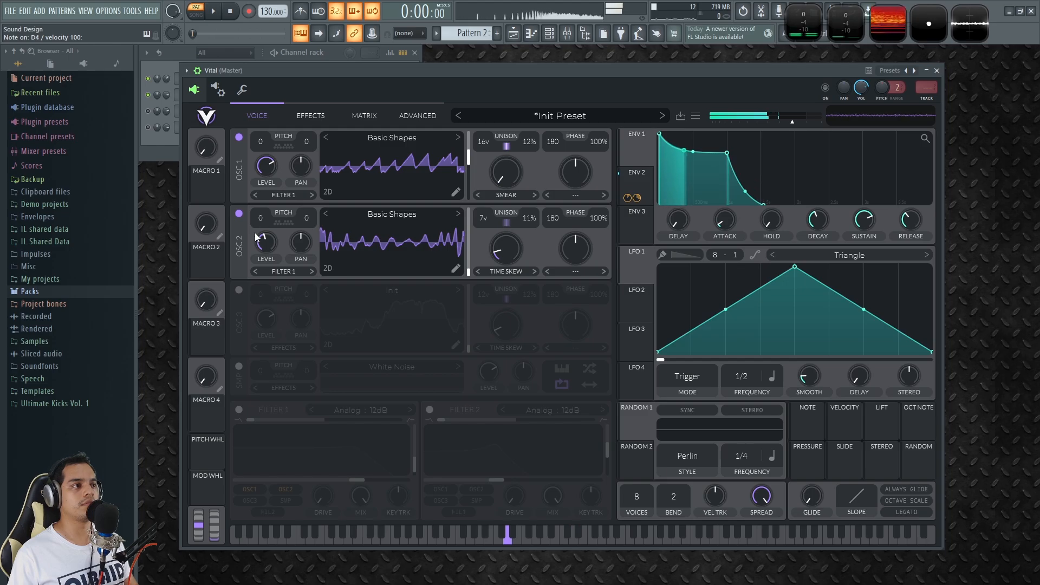
Turn oscillator 3 back on and lower its level while playing notes over the other two oscillators
left_click(239, 292)
key("w")
left_click_drag(265, 319, 271, 349)
key("x")
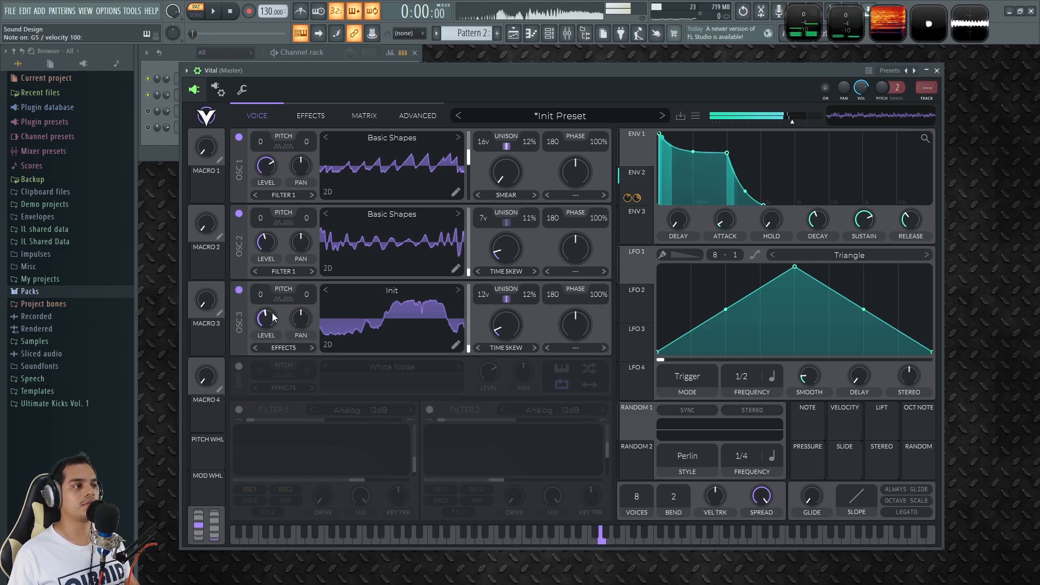
Set oscillator 1's unison to 13 voices and oscillator 3's unison detune to 7%
key("q")
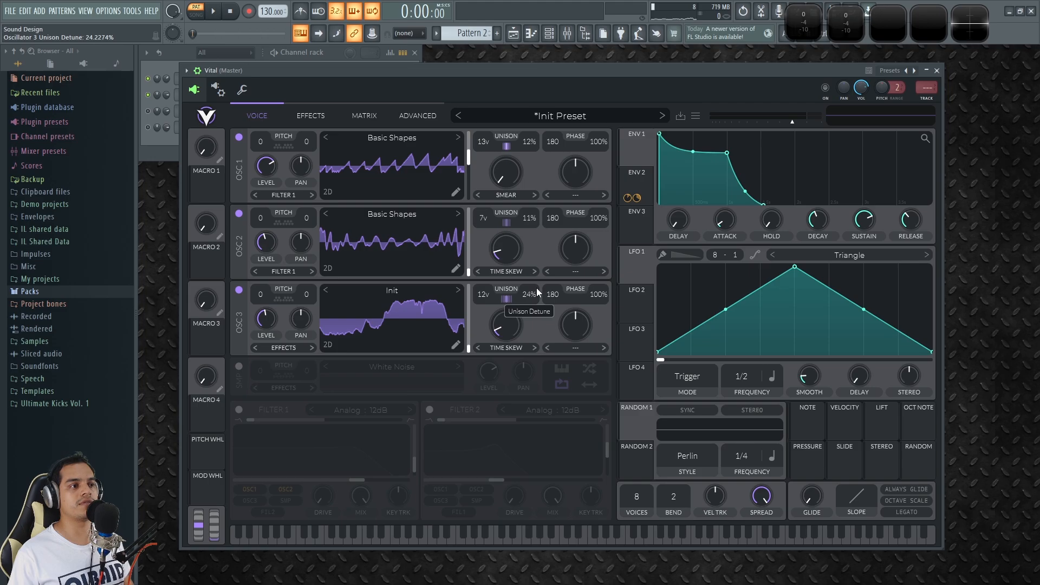
left_click_drag(534, 301, 535, 310)
key("w")
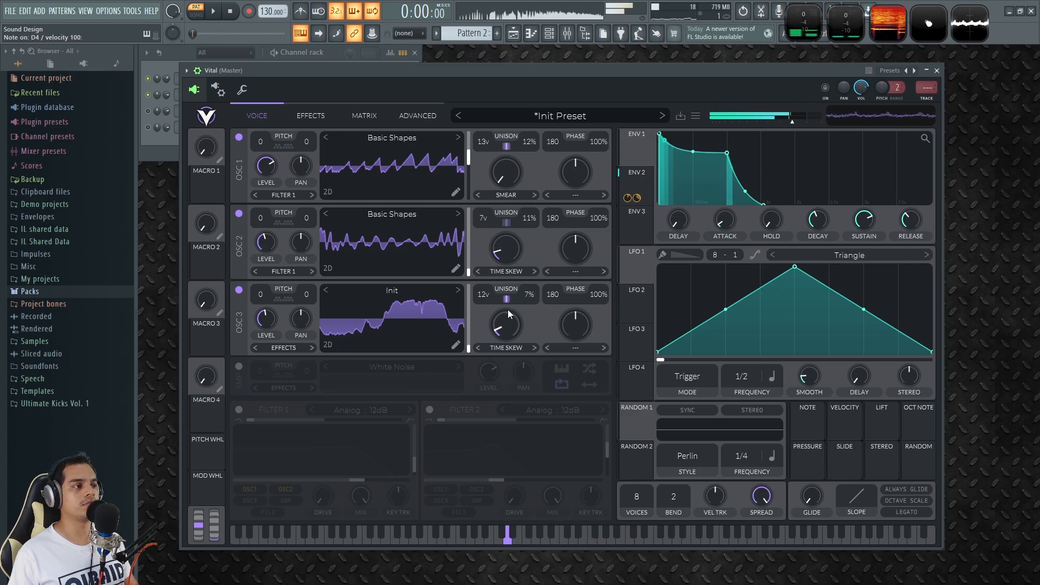
Compare the three oscillators by toggling each off and on, then lower oscillator 1's level and slightly raise oscillator 2's
left_click(239, 291)
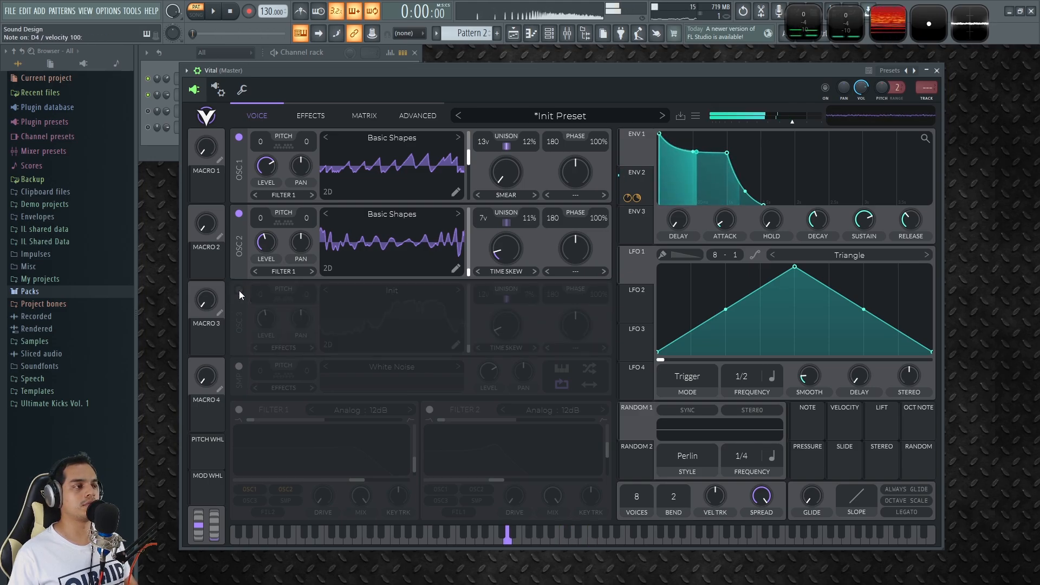
left_click(239, 291)
left_click(239, 213)
left_click(239, 213)
left_click(239, 138)
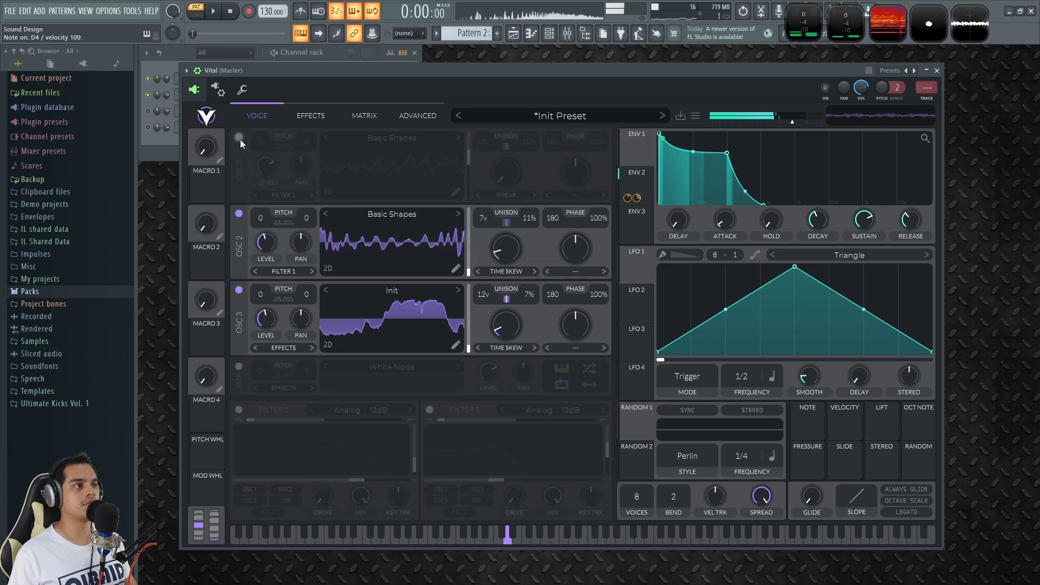
left_click(239, 138)
left_click_drag(264, 167, 271, 190)
left_click_drag(268, 247, 274, 241)
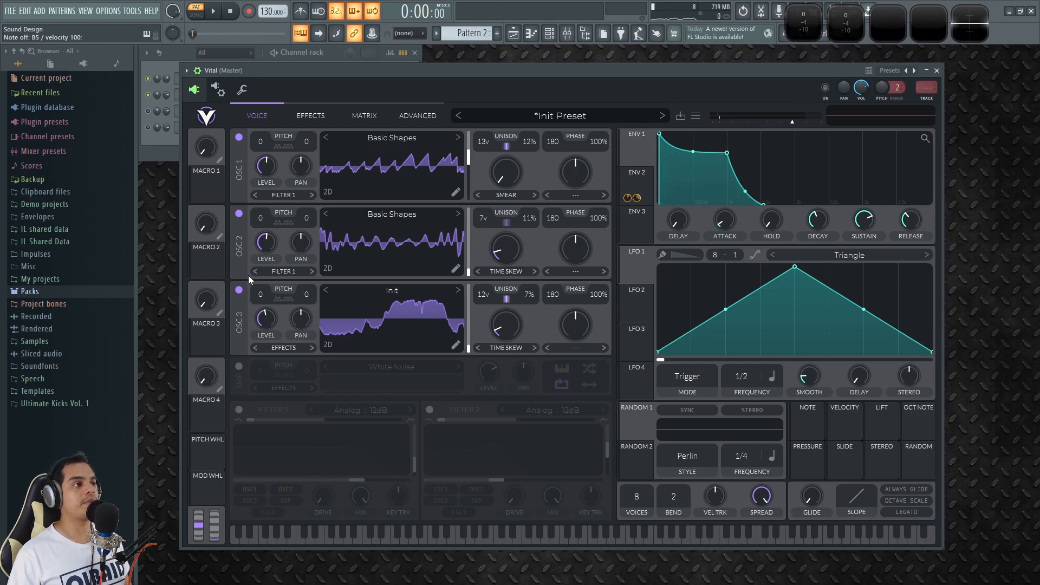
Route oscillator 3 to Filter 1 and enable Filter 1
left_click(278, 349)
left_click(287, 363)
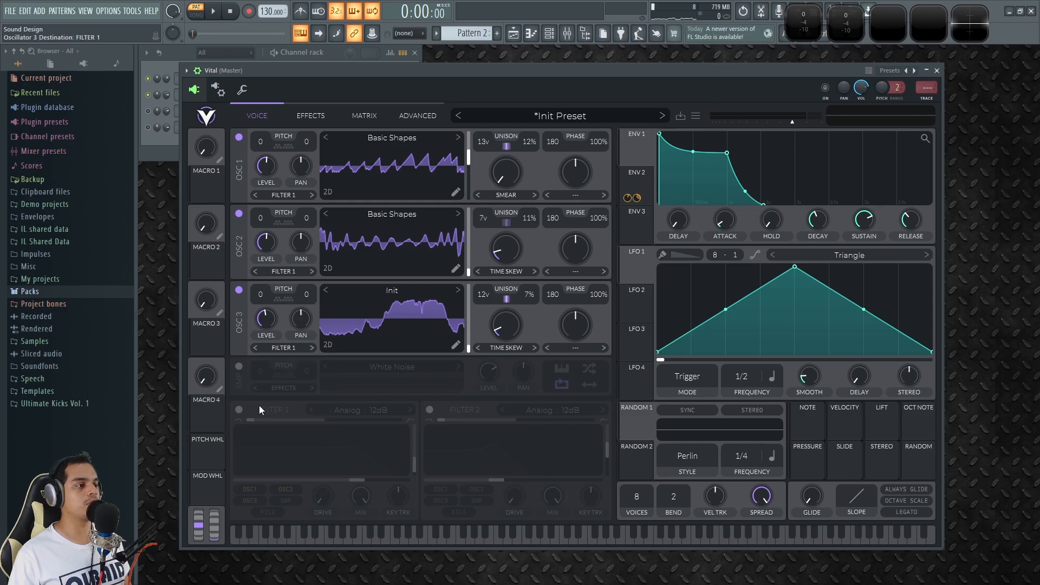
left_click(255, 410)
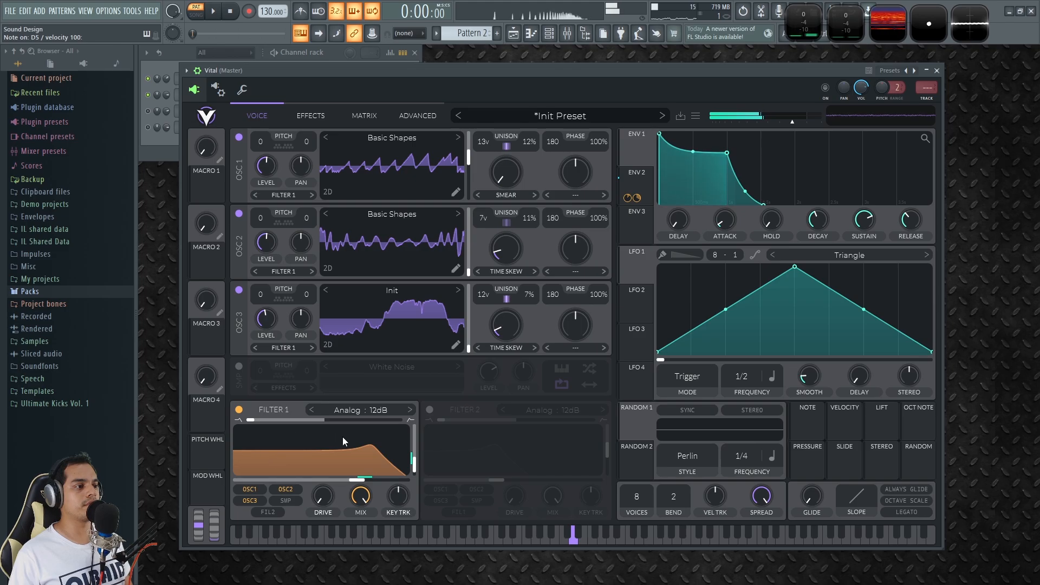
Display Envelope 2, raise Filter 1's cutoff with lower resonance, and remove the envelope's modulation from the cutoff
left_click(645, 184)
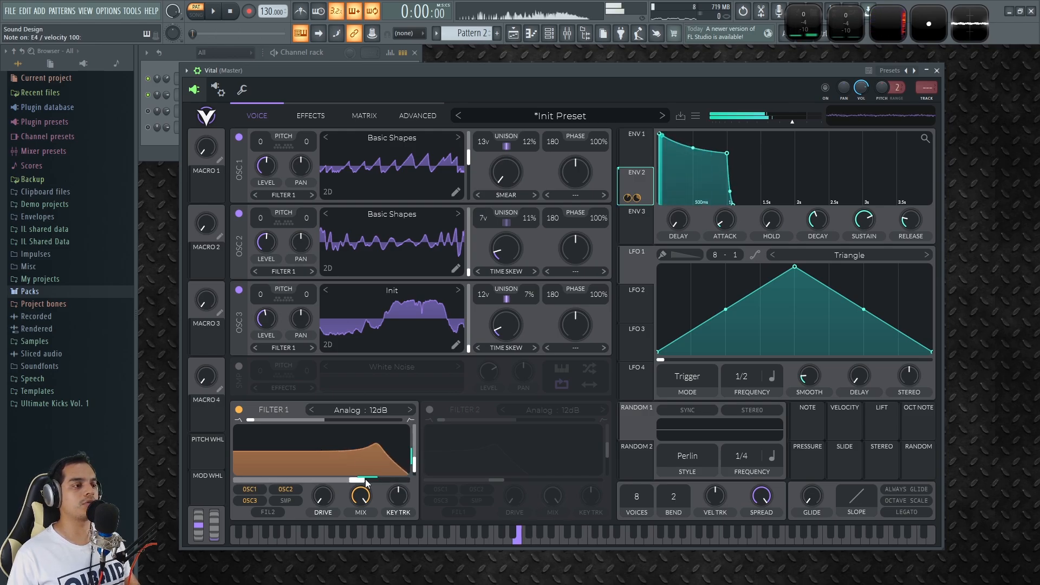
left_click_drag(365, 479, 414, 473)
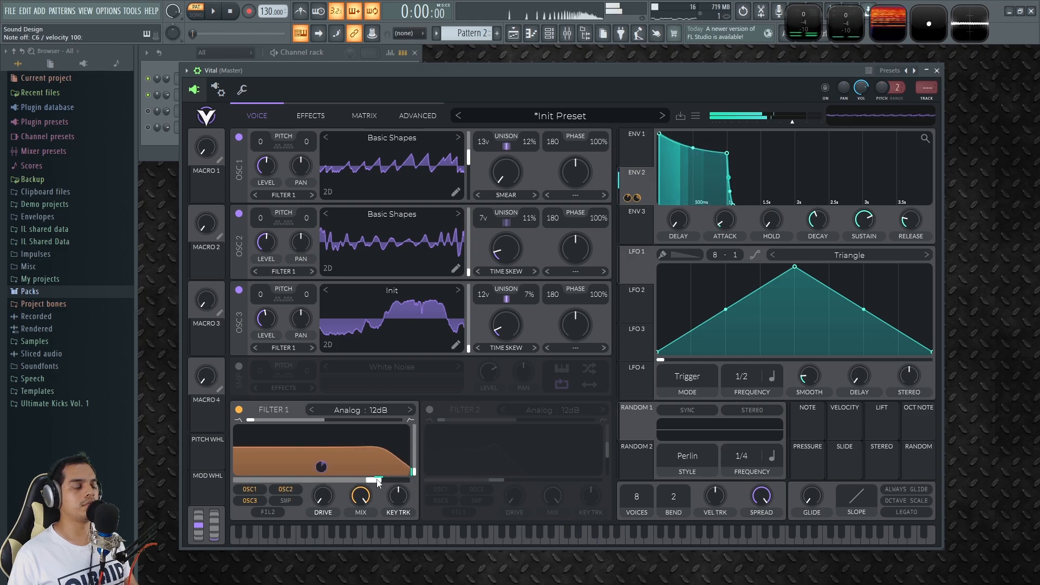
right_click(321, 468)
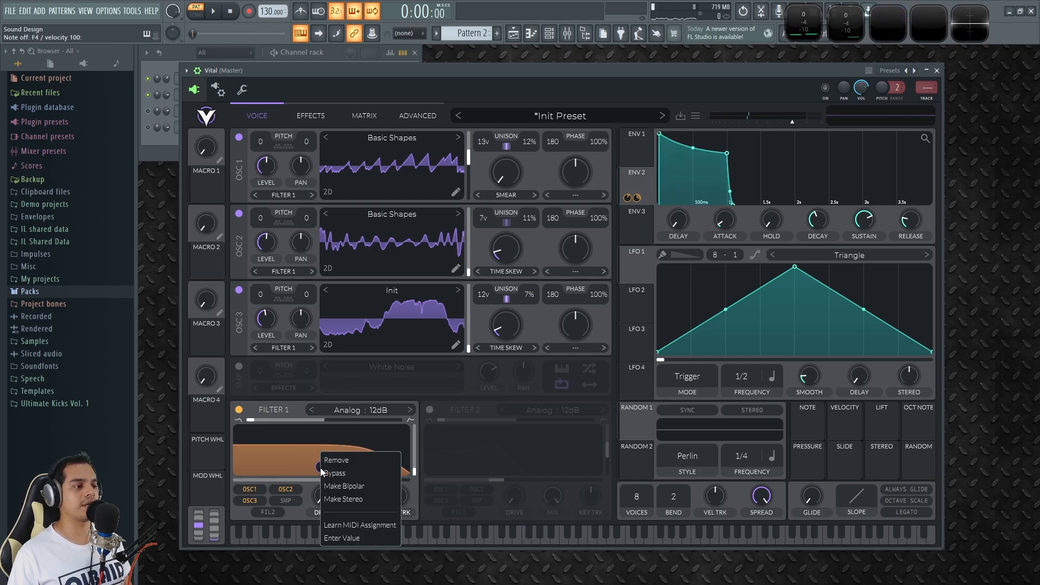
left_click(346, 460)
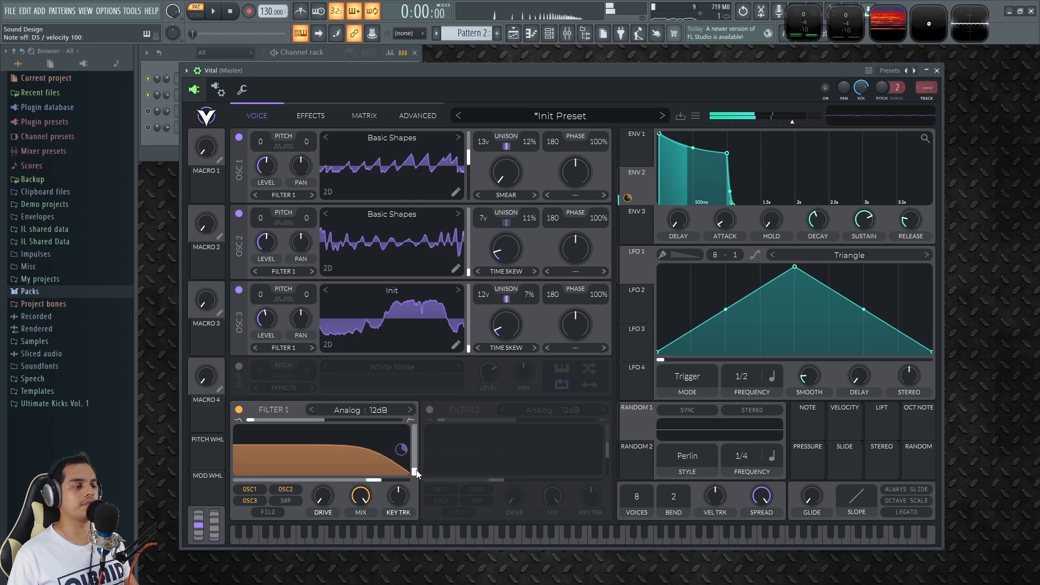
Raise Filter 1's cutoff to about 65.7 semitones and adjust Envelope 2's modulation amount on the resonance
left_click_drag(376, 484, 400, 487)
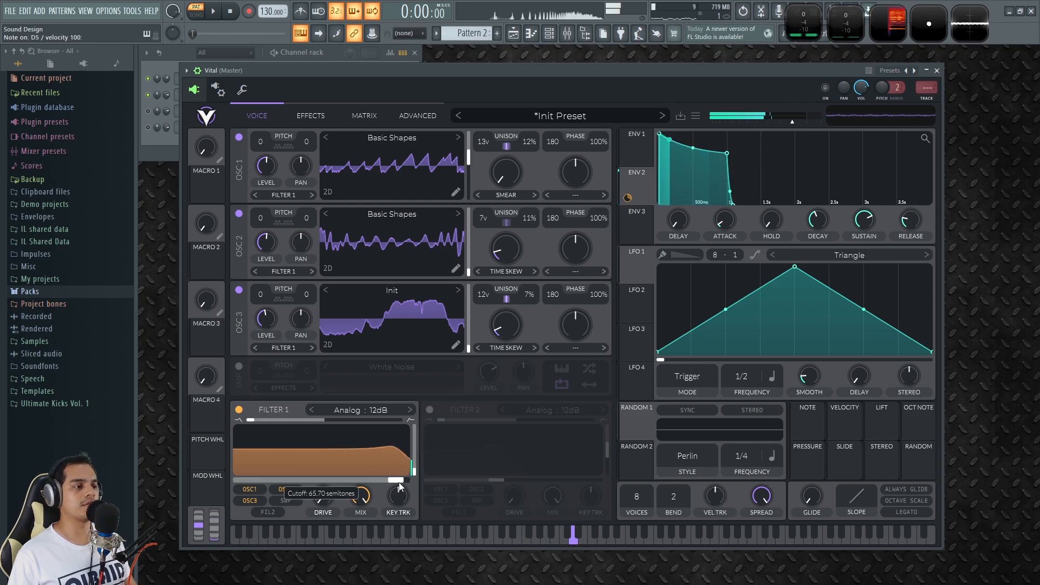
mouse_move(414, 472)
mouse_move(402, 450)
left_mouse_down()
mouse_move(402, 440)
mouse_move(402, 453)
left_mouse_up()
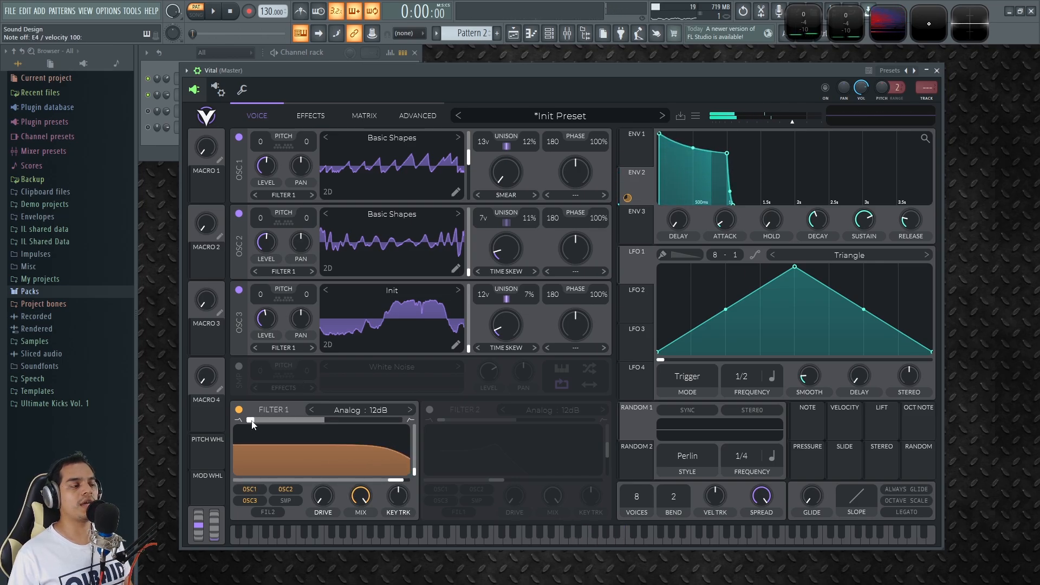
Enable the chorus effect, compare the sound with it off and on, and enable the delay effect
left_click(317, 116)
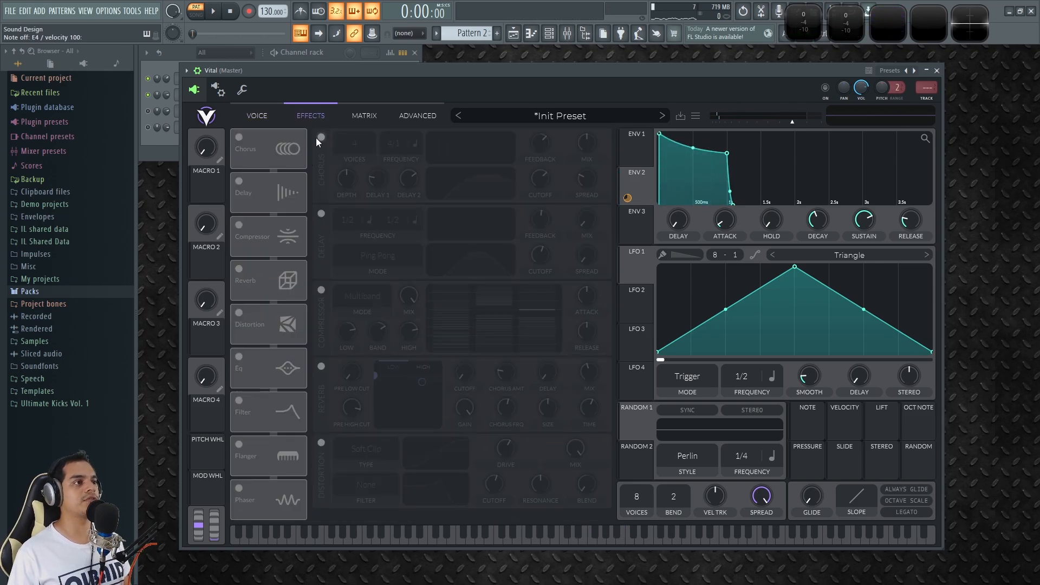
left_click(321, 137)
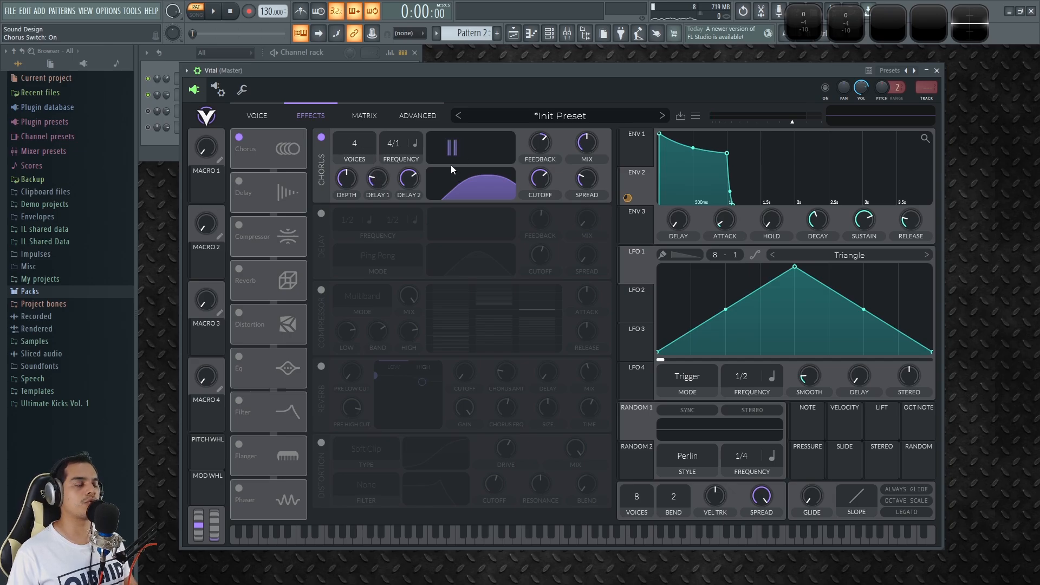
left_click(324, 138)
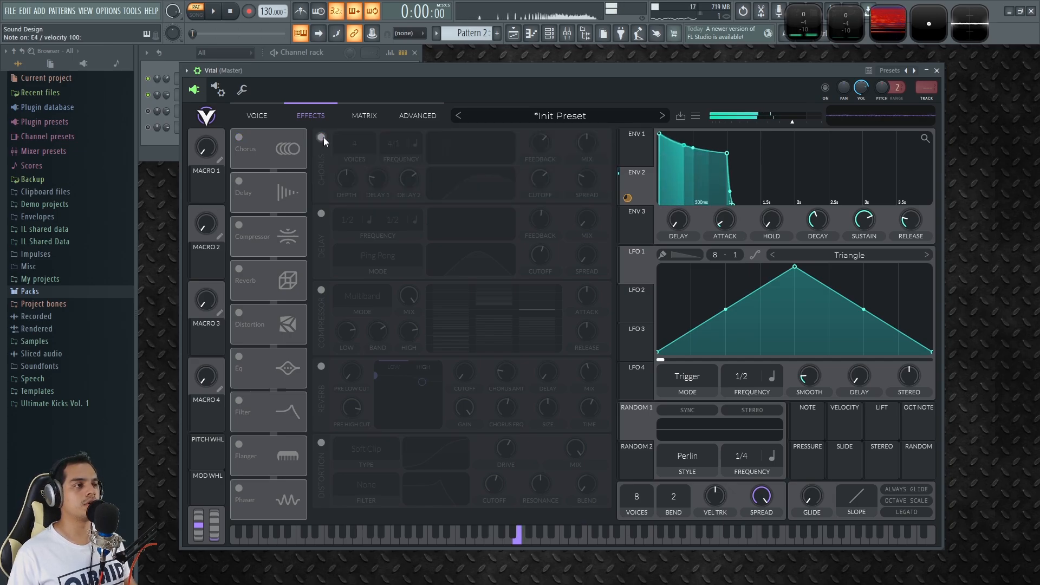
left_click(324, 138)
left_click(323, 215)
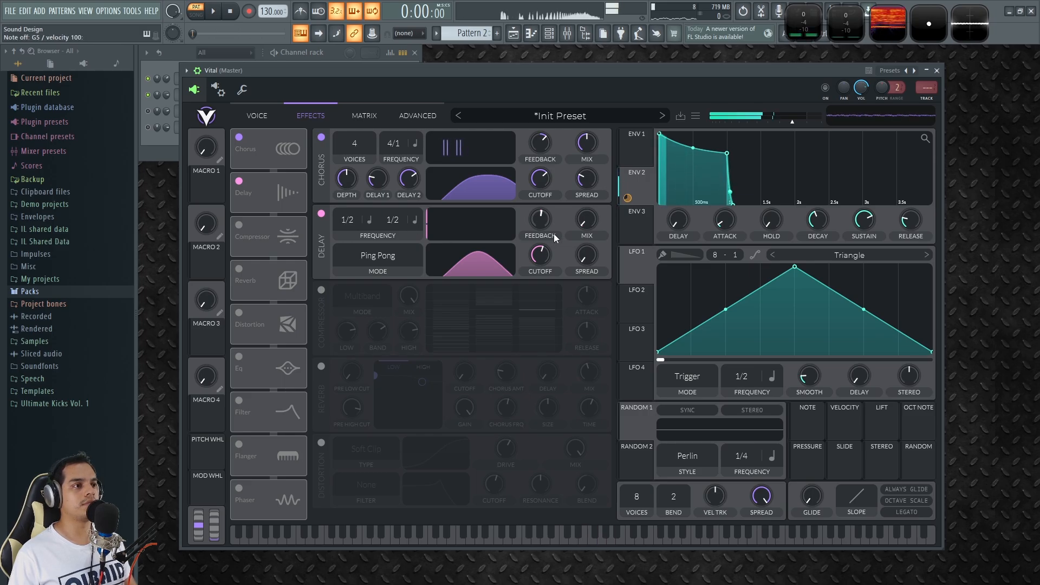
Enable the multiband compressor after comparing the sound with it off and on, and lower the delay mix to about 0.7%
left_click(321, 290)
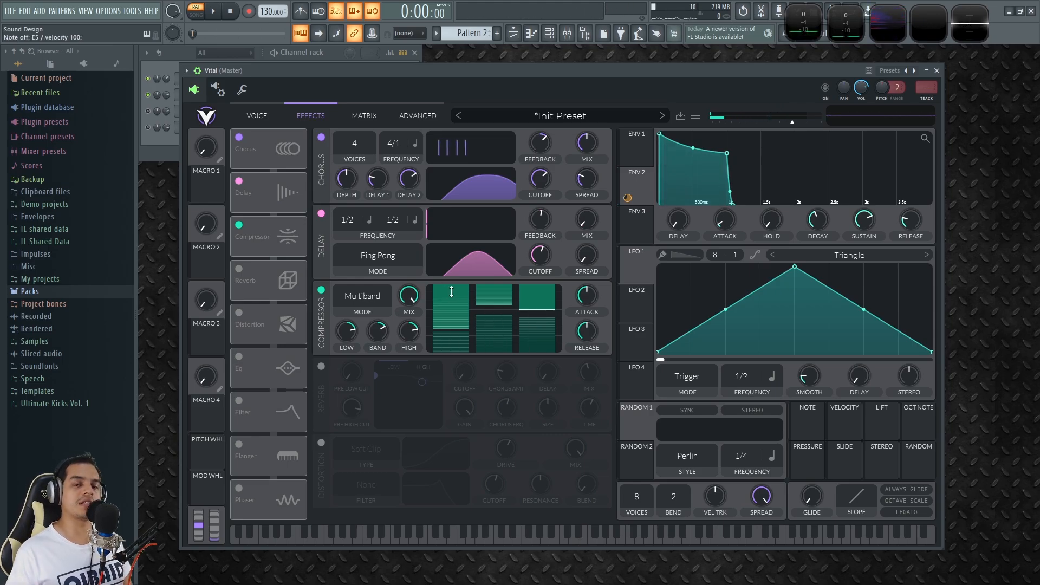
left_click(320, 293)
mouse_move(584, 224)
left_mouse_down()
mouse_move(591, 217)
mouse_move(586, 226)
left_mouse_up()
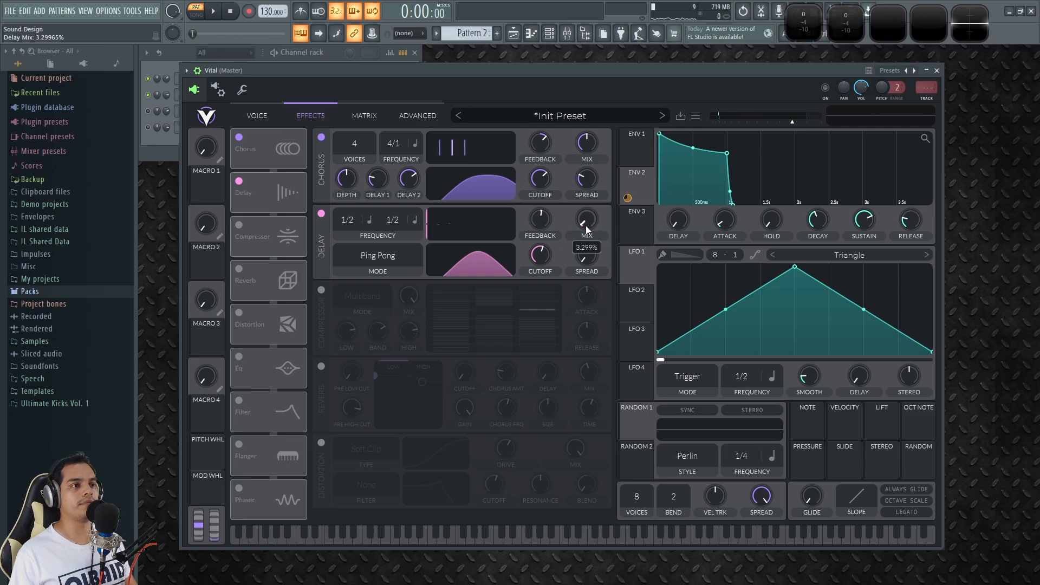
left_click(321, 290)
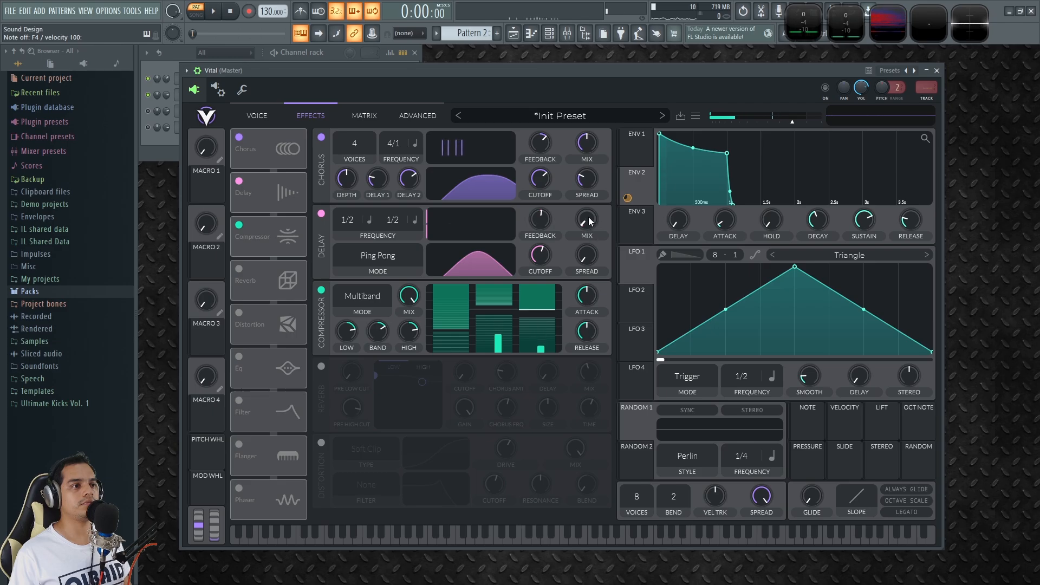
left_click_drag(591, 221, 588, 222)
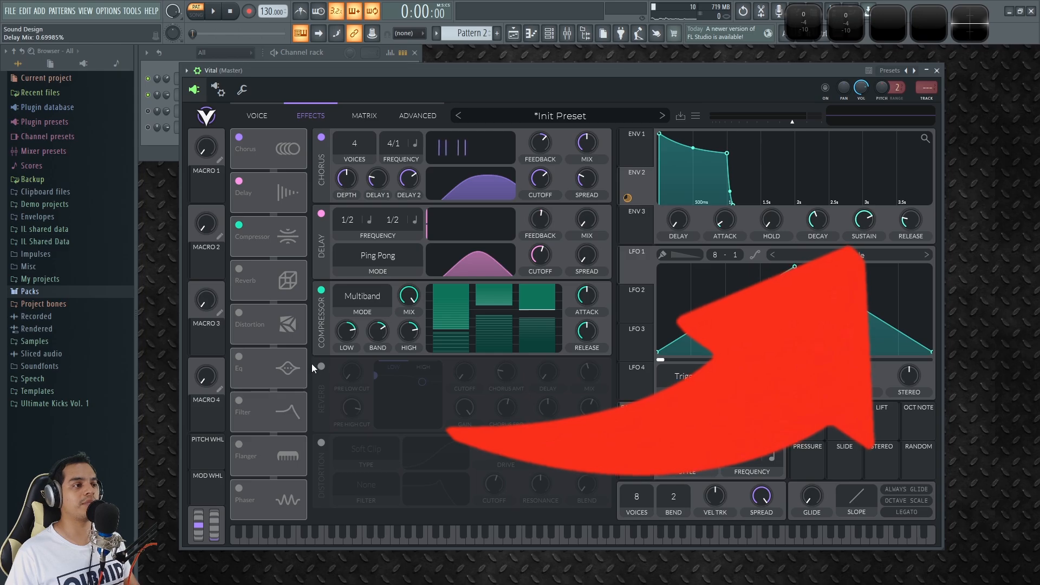
Enable the reverb and Soft Clip distortion effects, and return to the oscillator and filter view
left_click(319, 368)
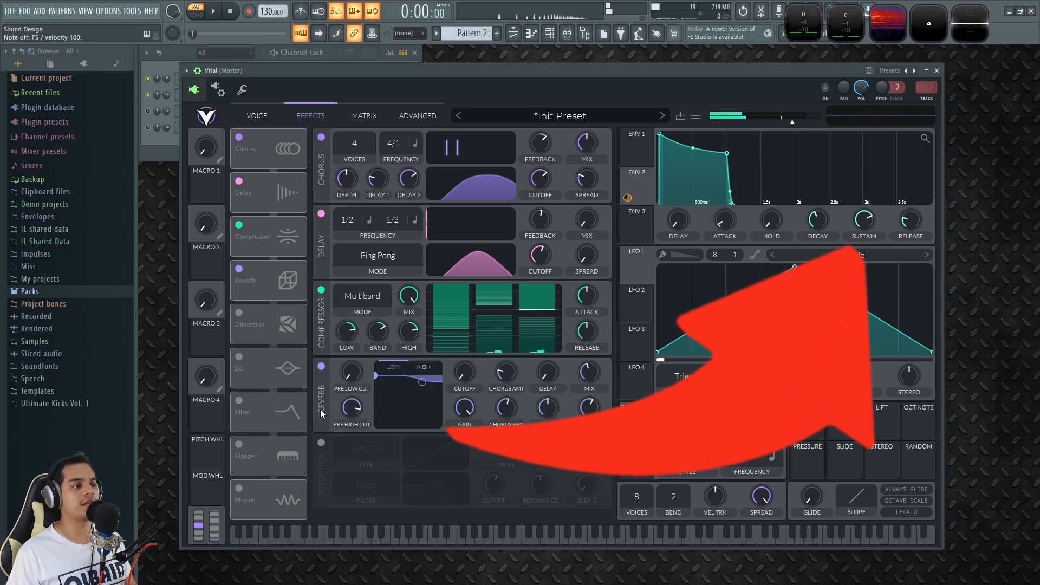
left_click(323, 443)
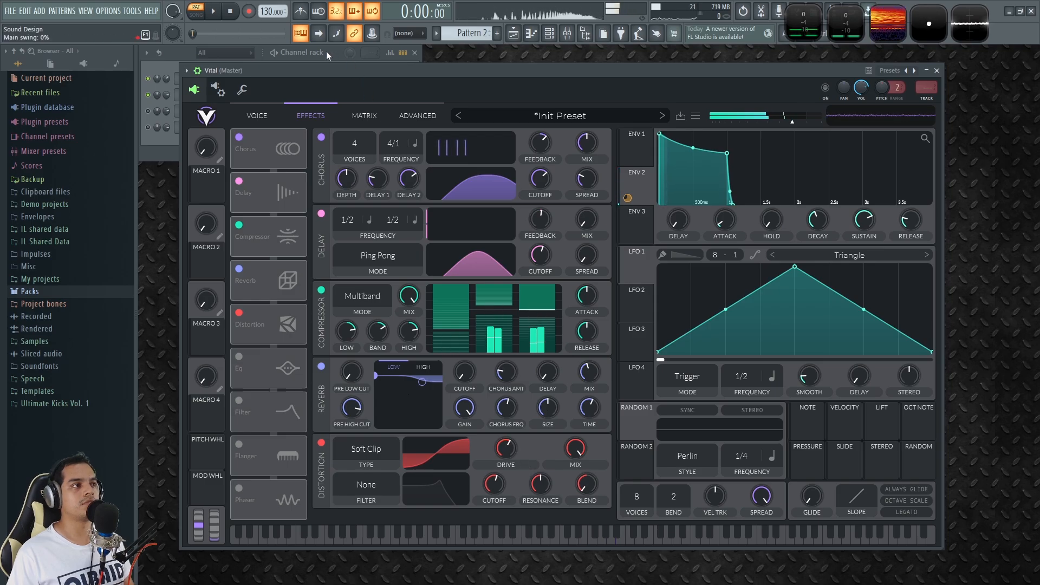
left_click(258, 114)
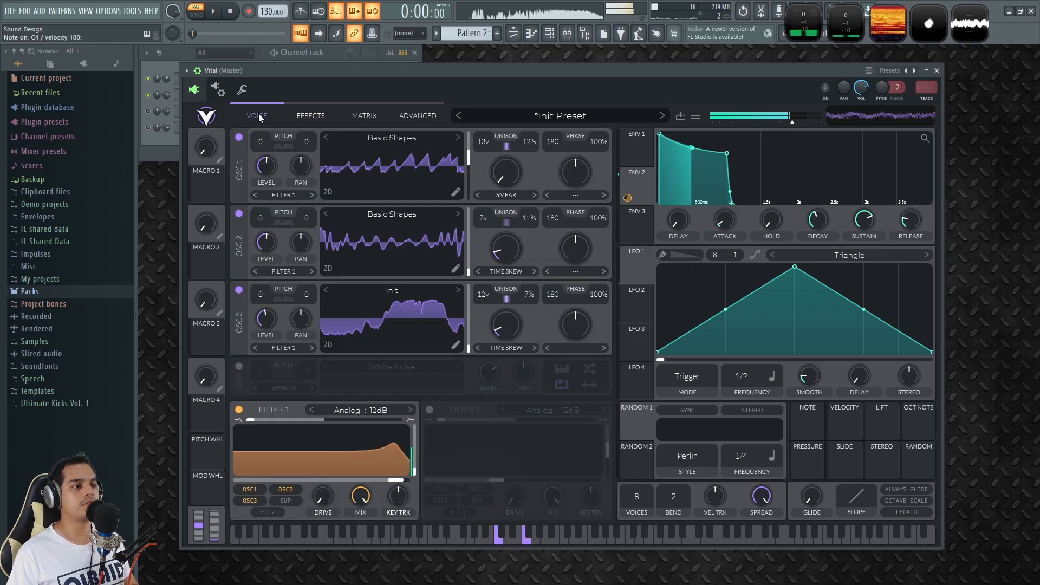
Bring the Channel rack forward, play Pattern 2 with the CHR_Aah sample and Vital channels together, and stop playback
left_click(332, 50)
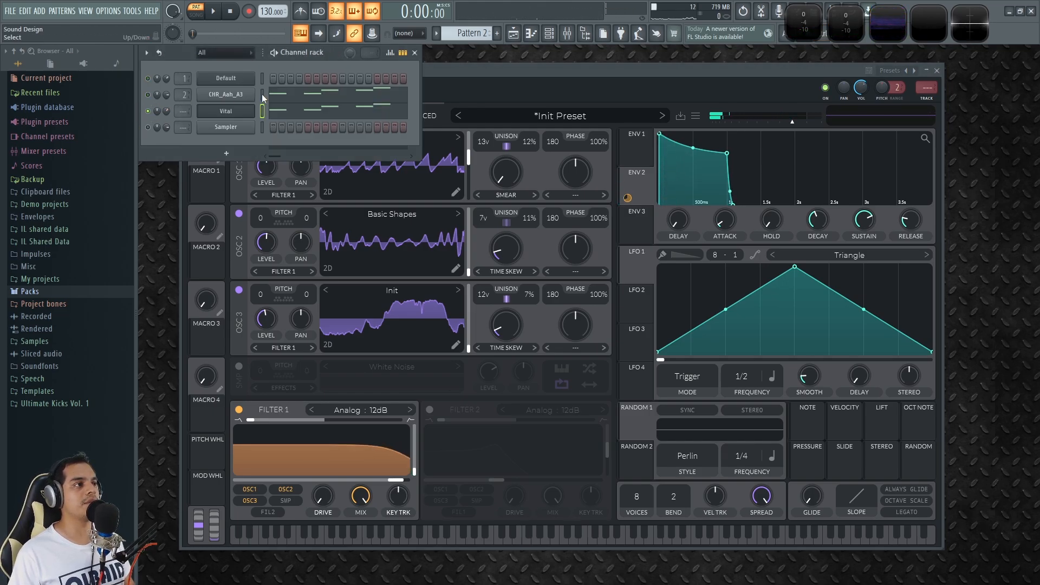
key("x")
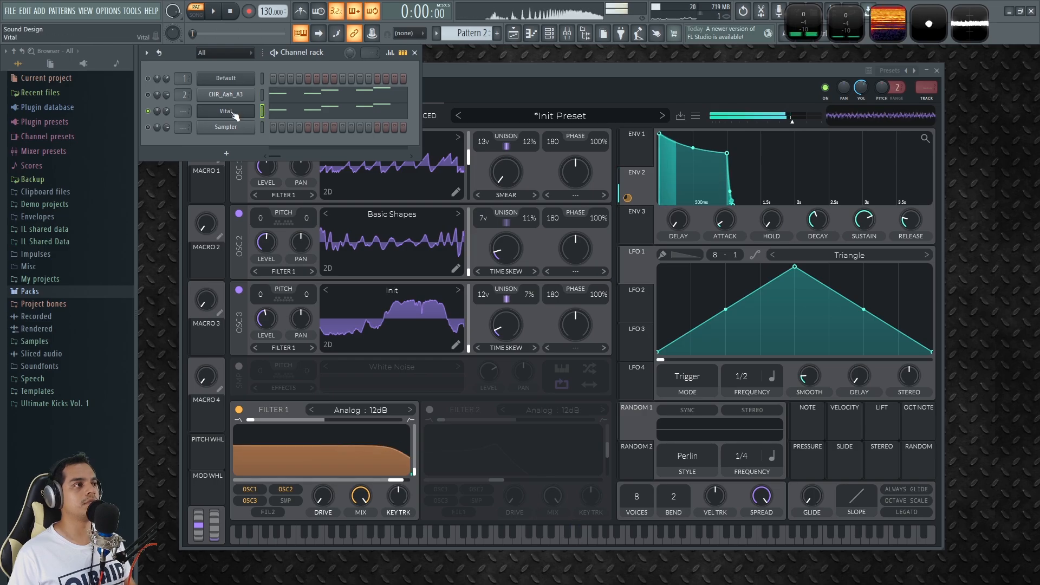
key("space")
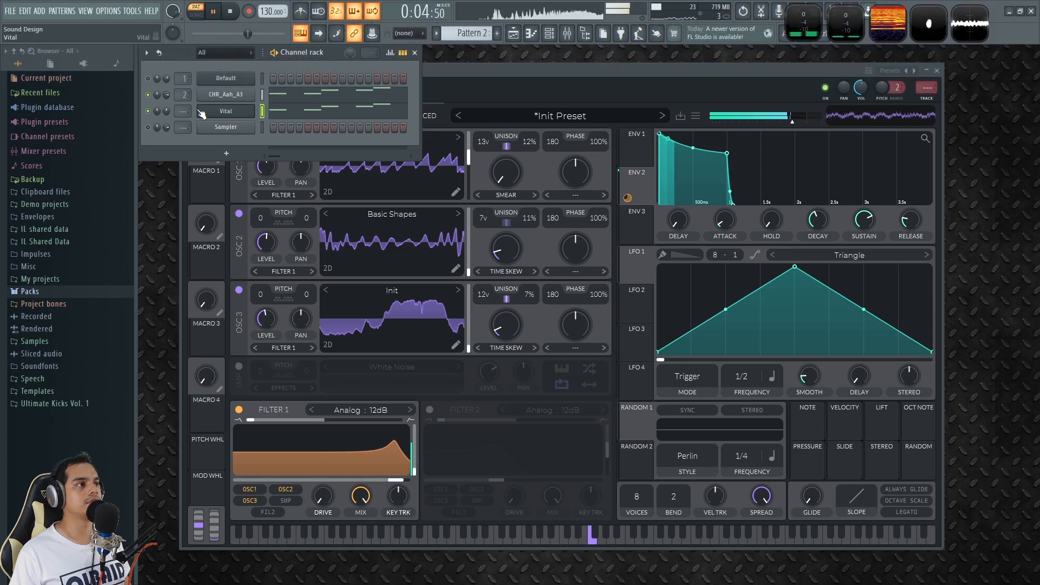
left_click(229, 14)
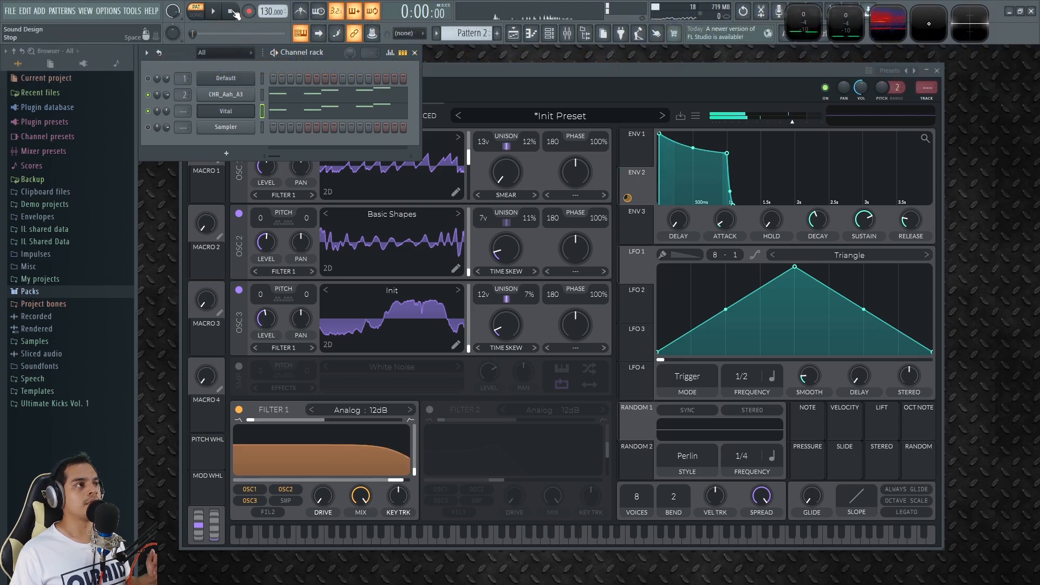